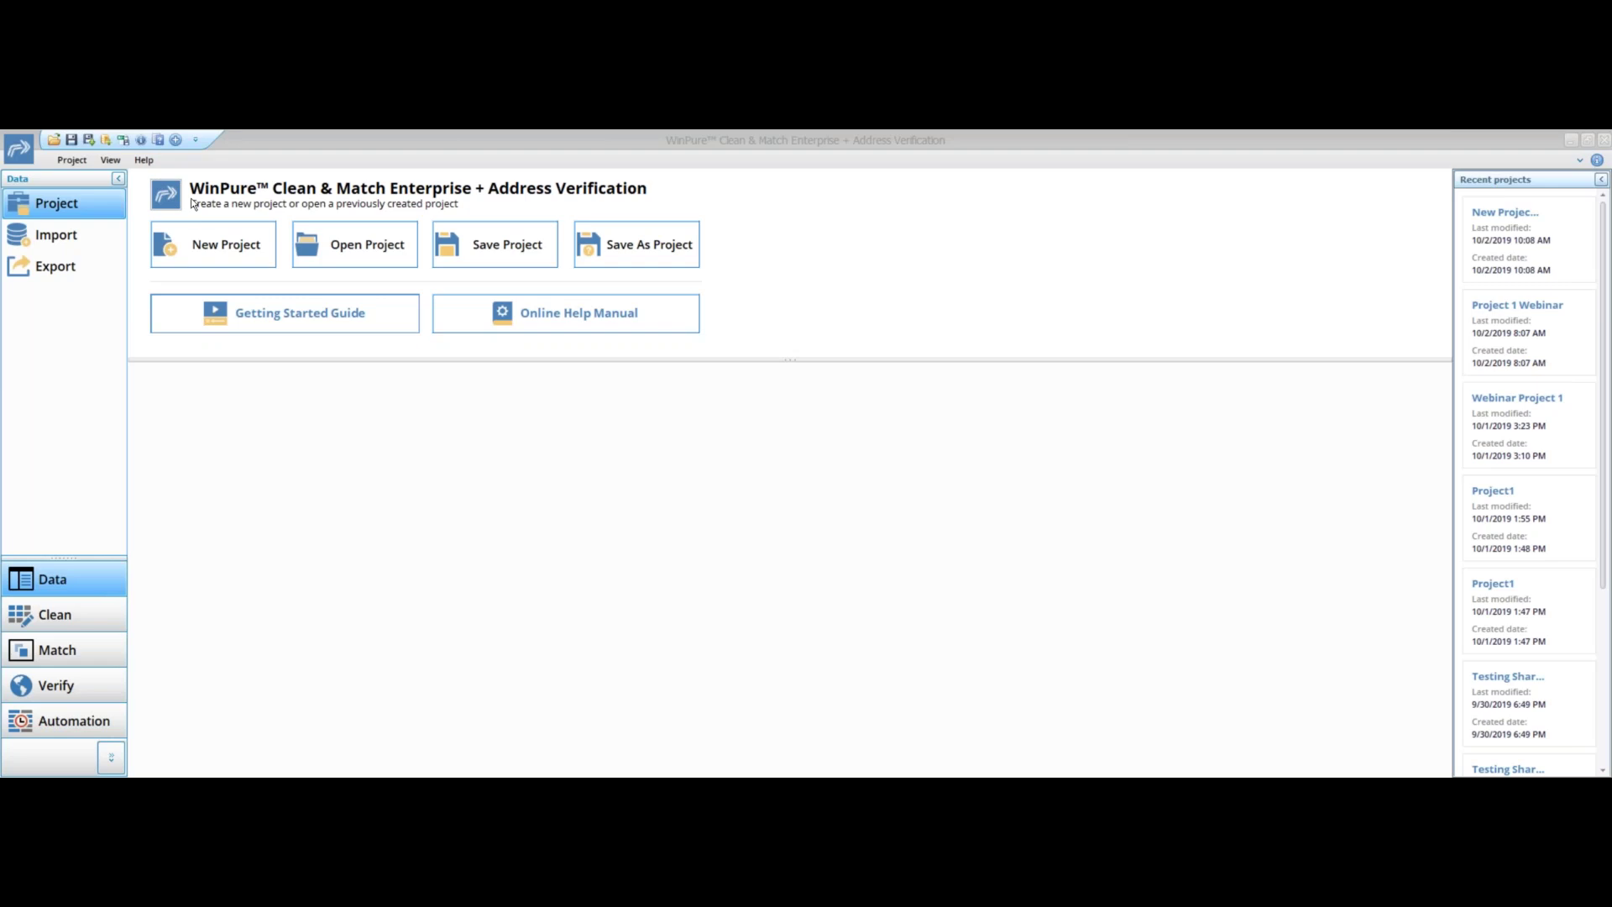
Create a new project named New Project Webinar 1 in the Creating and working with projects folder under Demo Data\Webinars
click(202, 242)
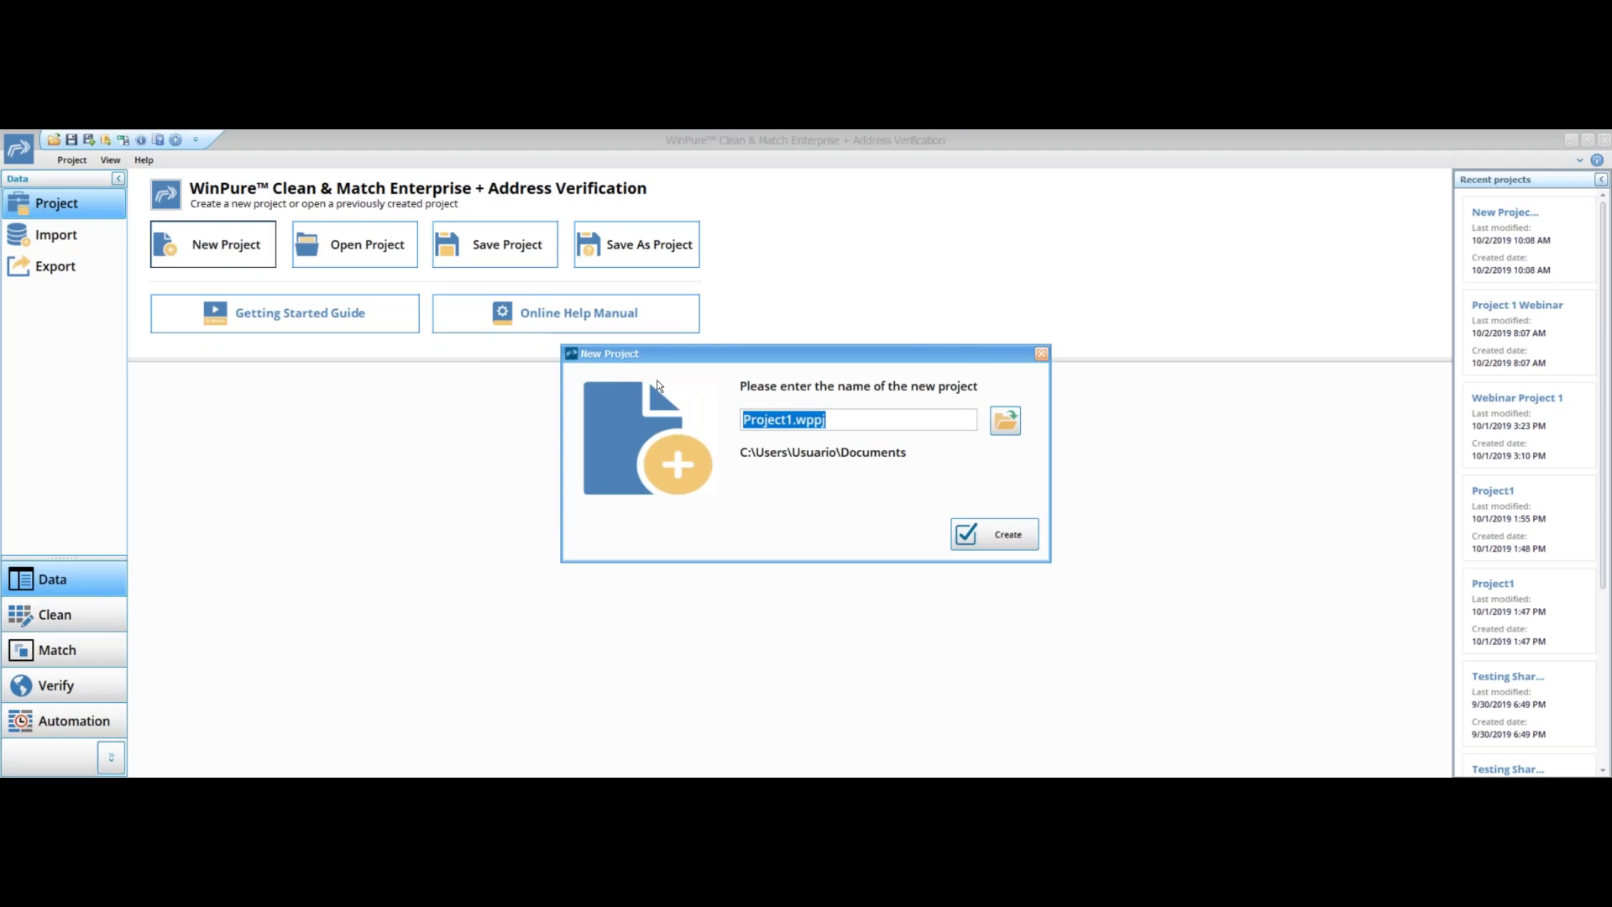
text(New )
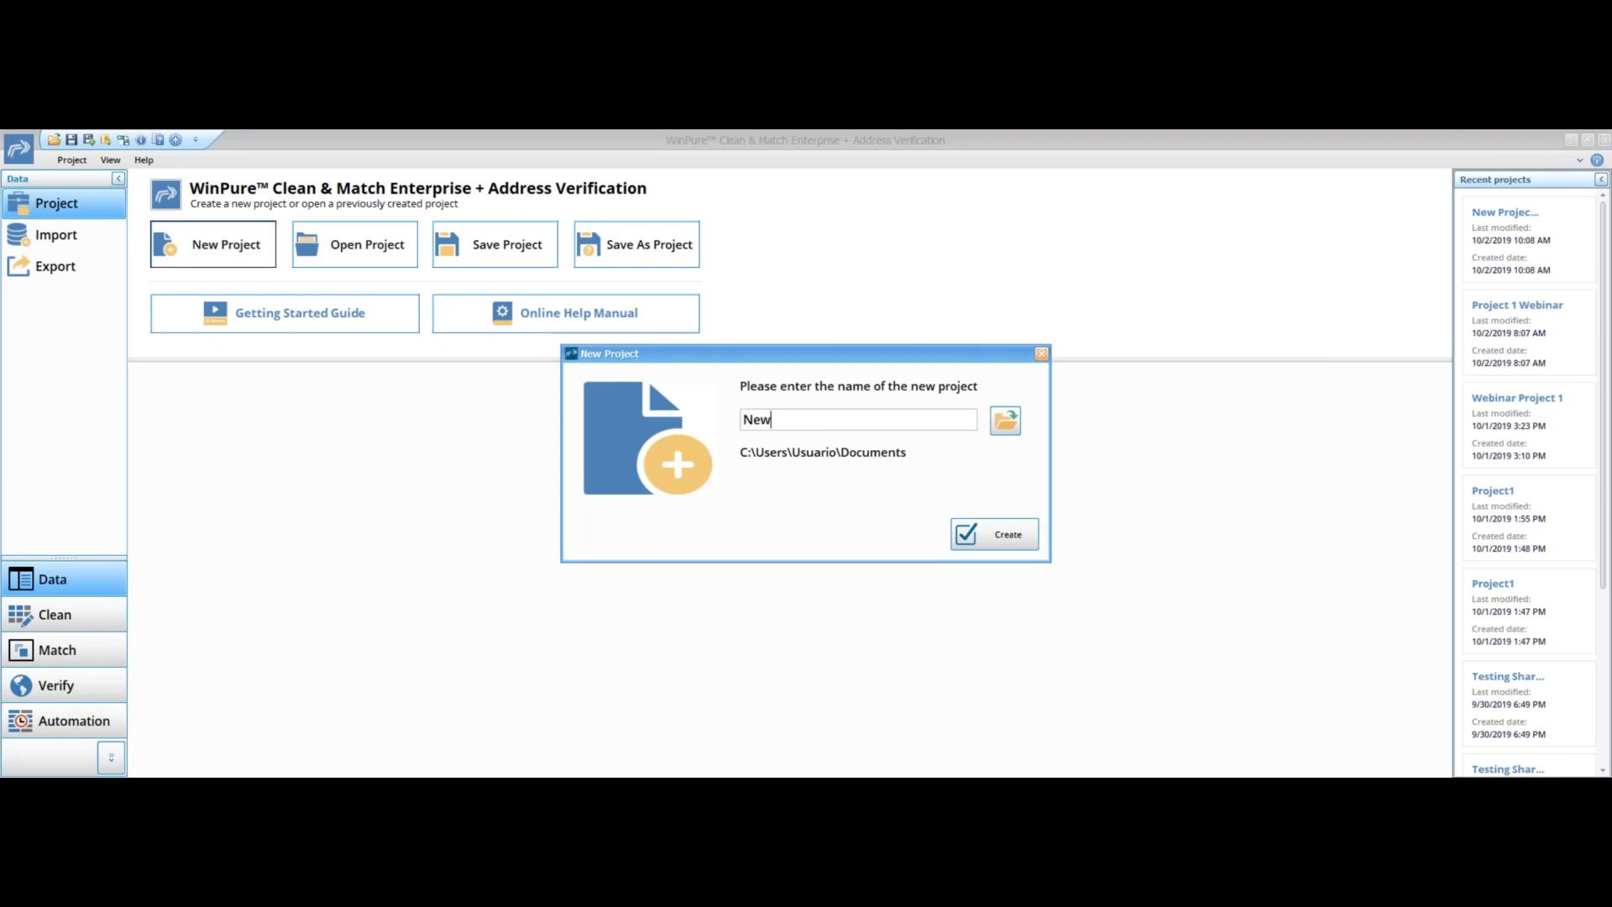
text(Project Webinar 1)
click(1002, 425)
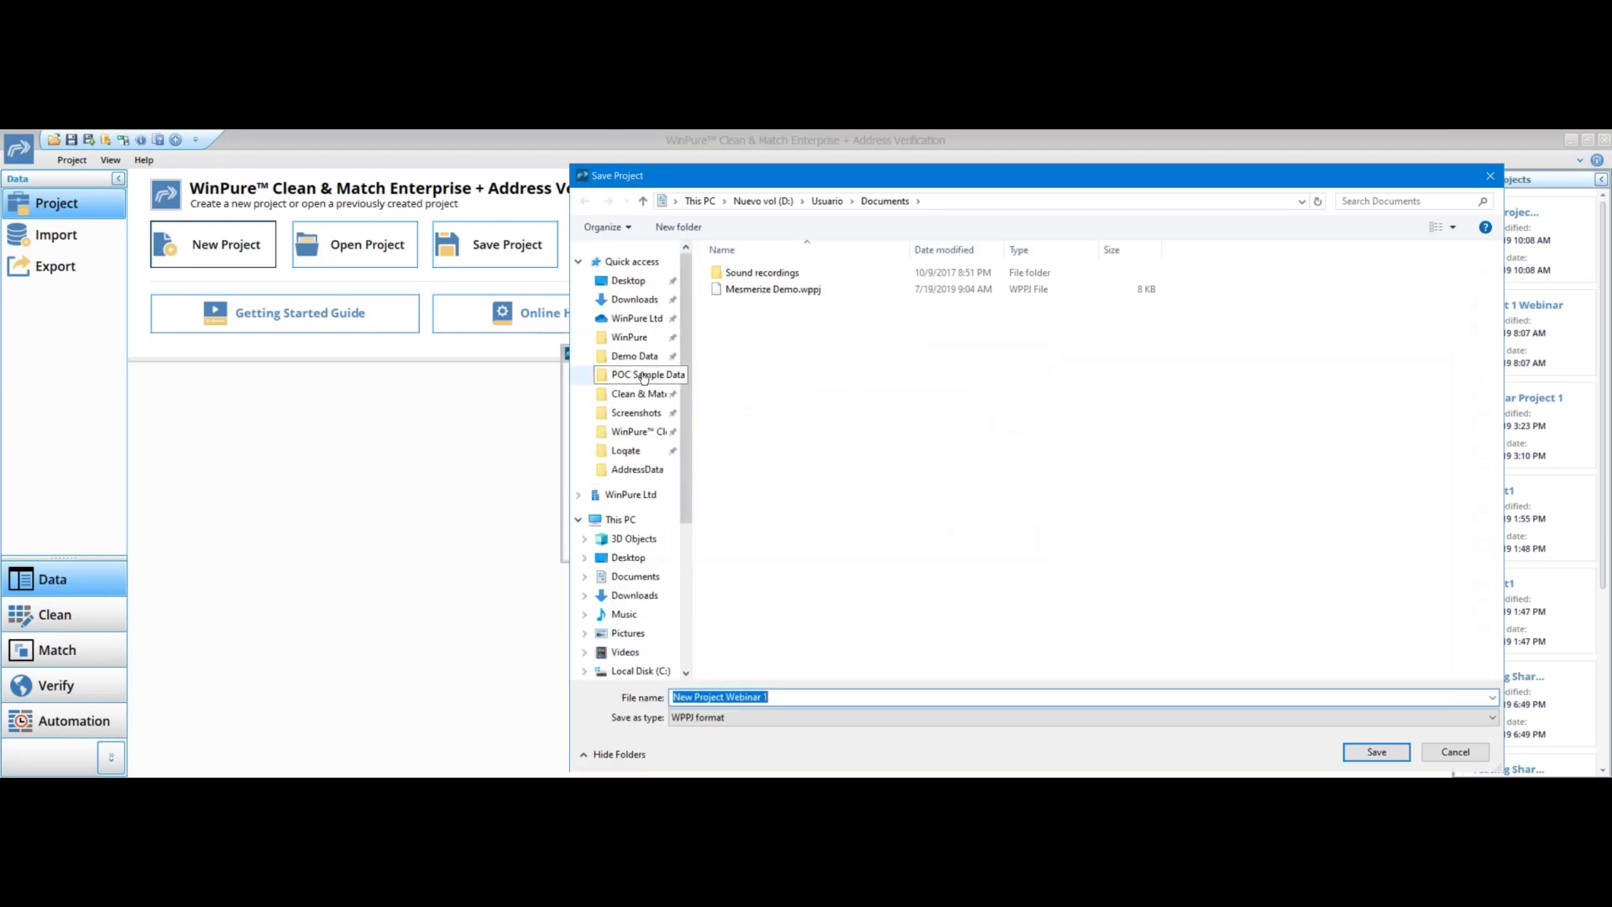
click(644, 374)
click(634, 356)
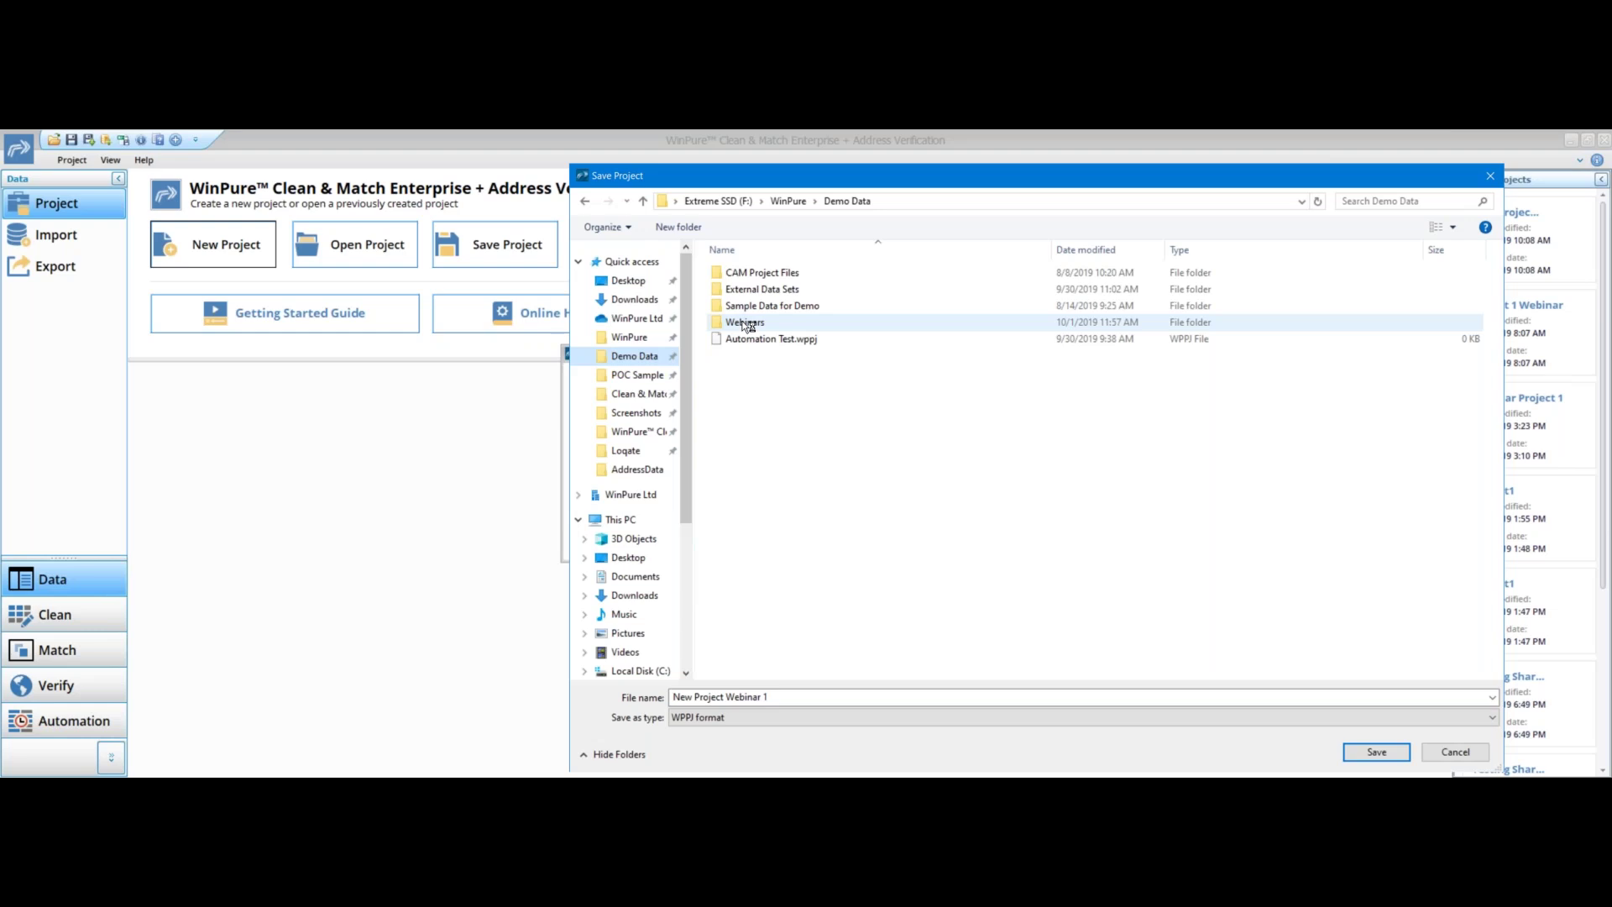
double_click(747, 325)
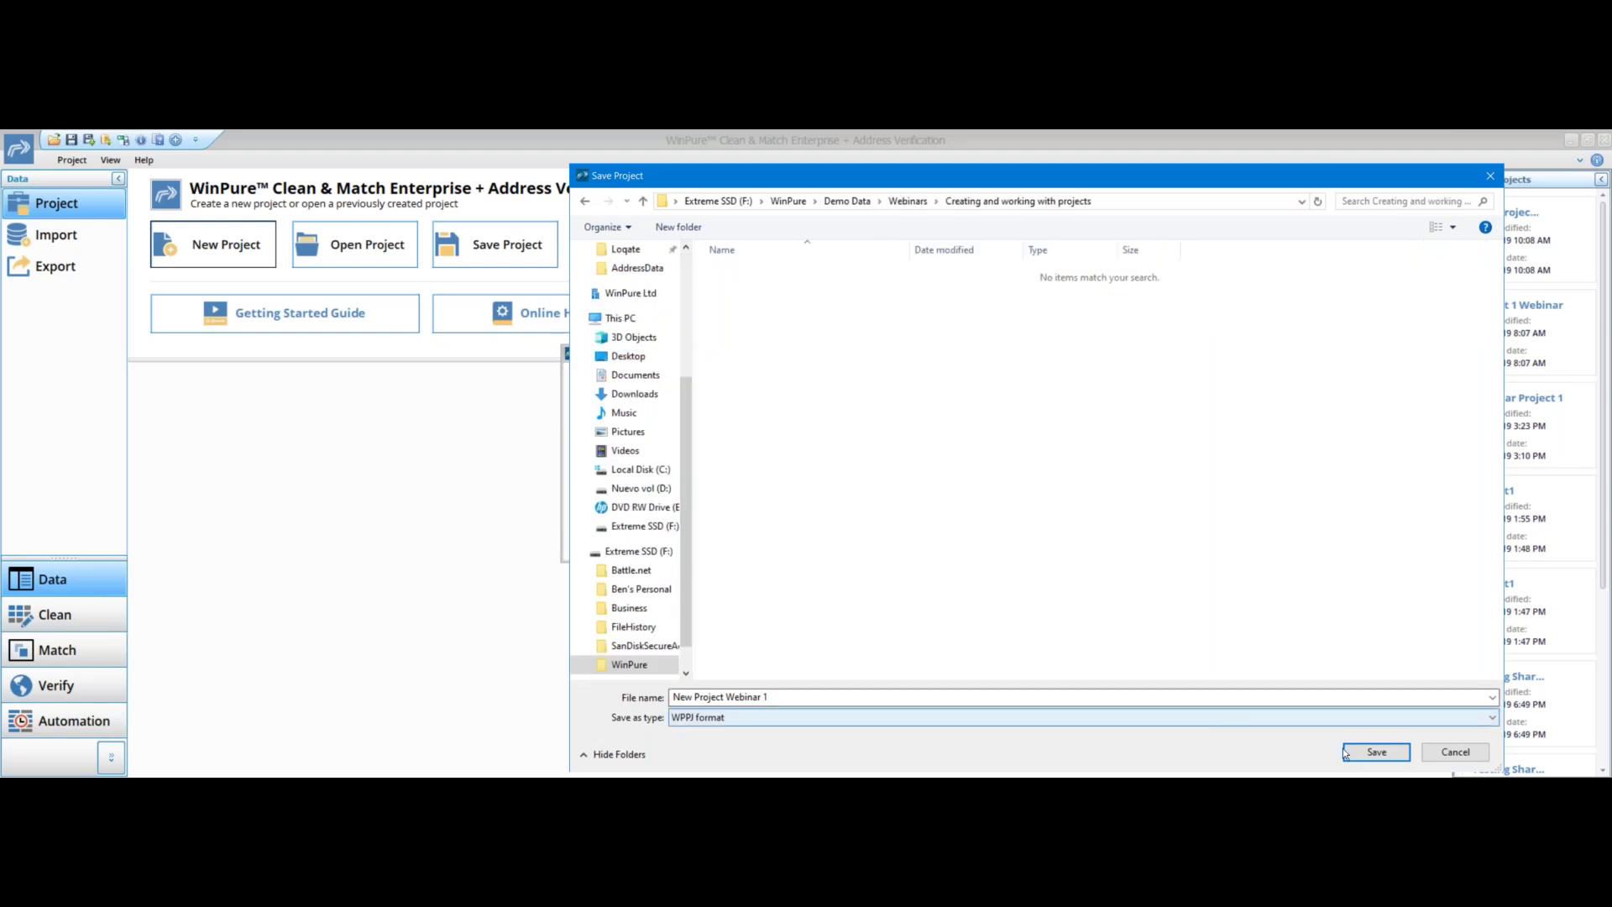
click(1378, 752)
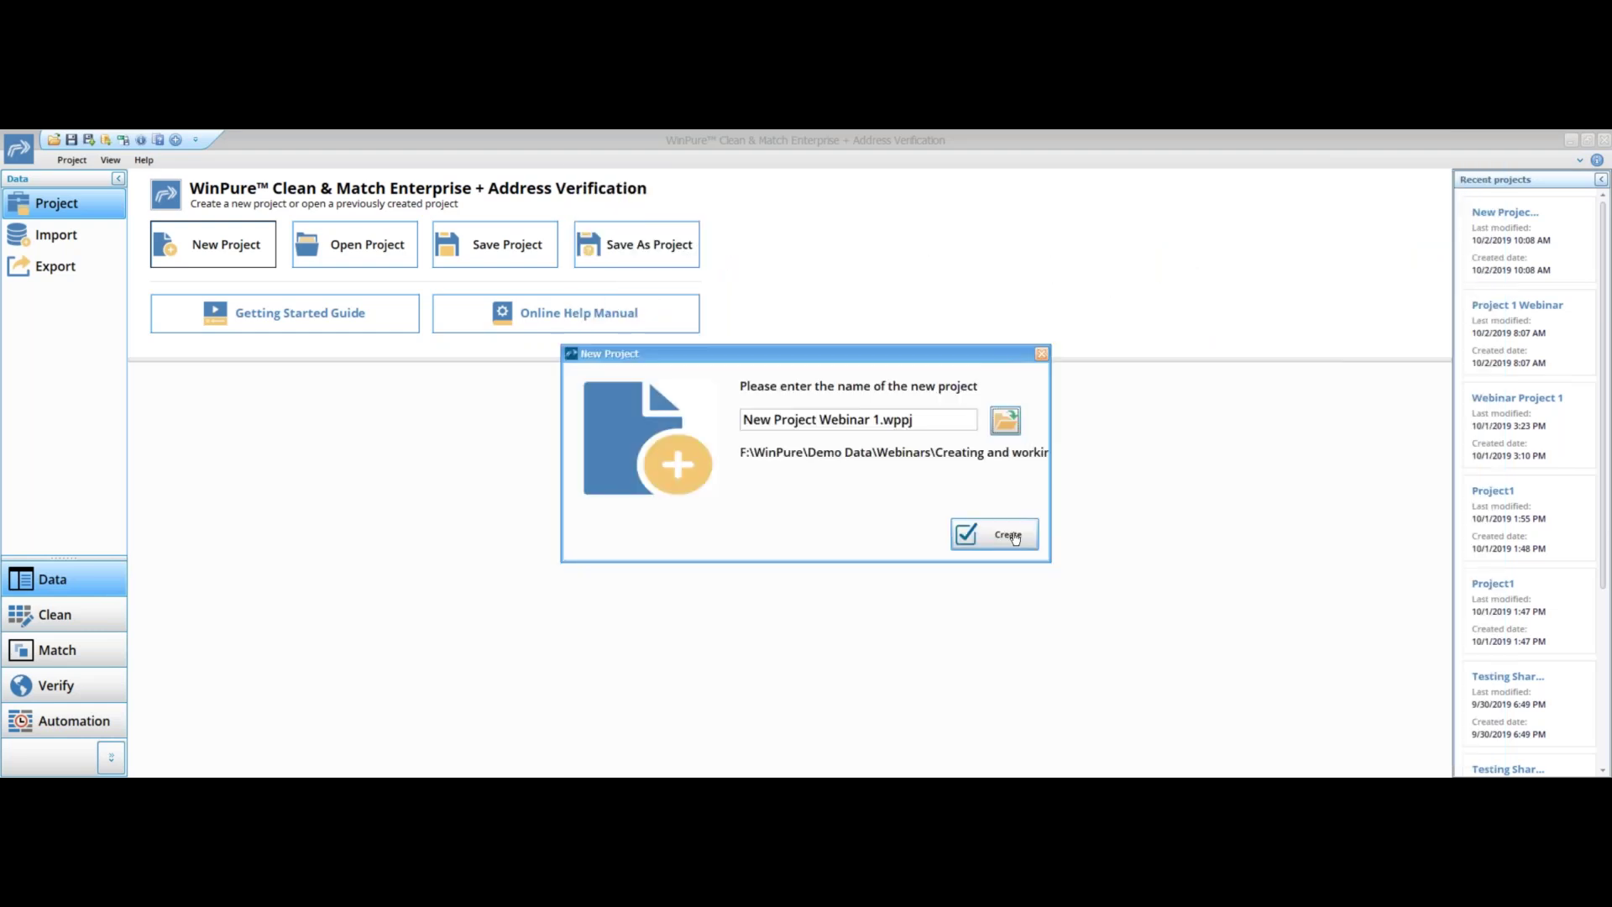
click(1014, 538)
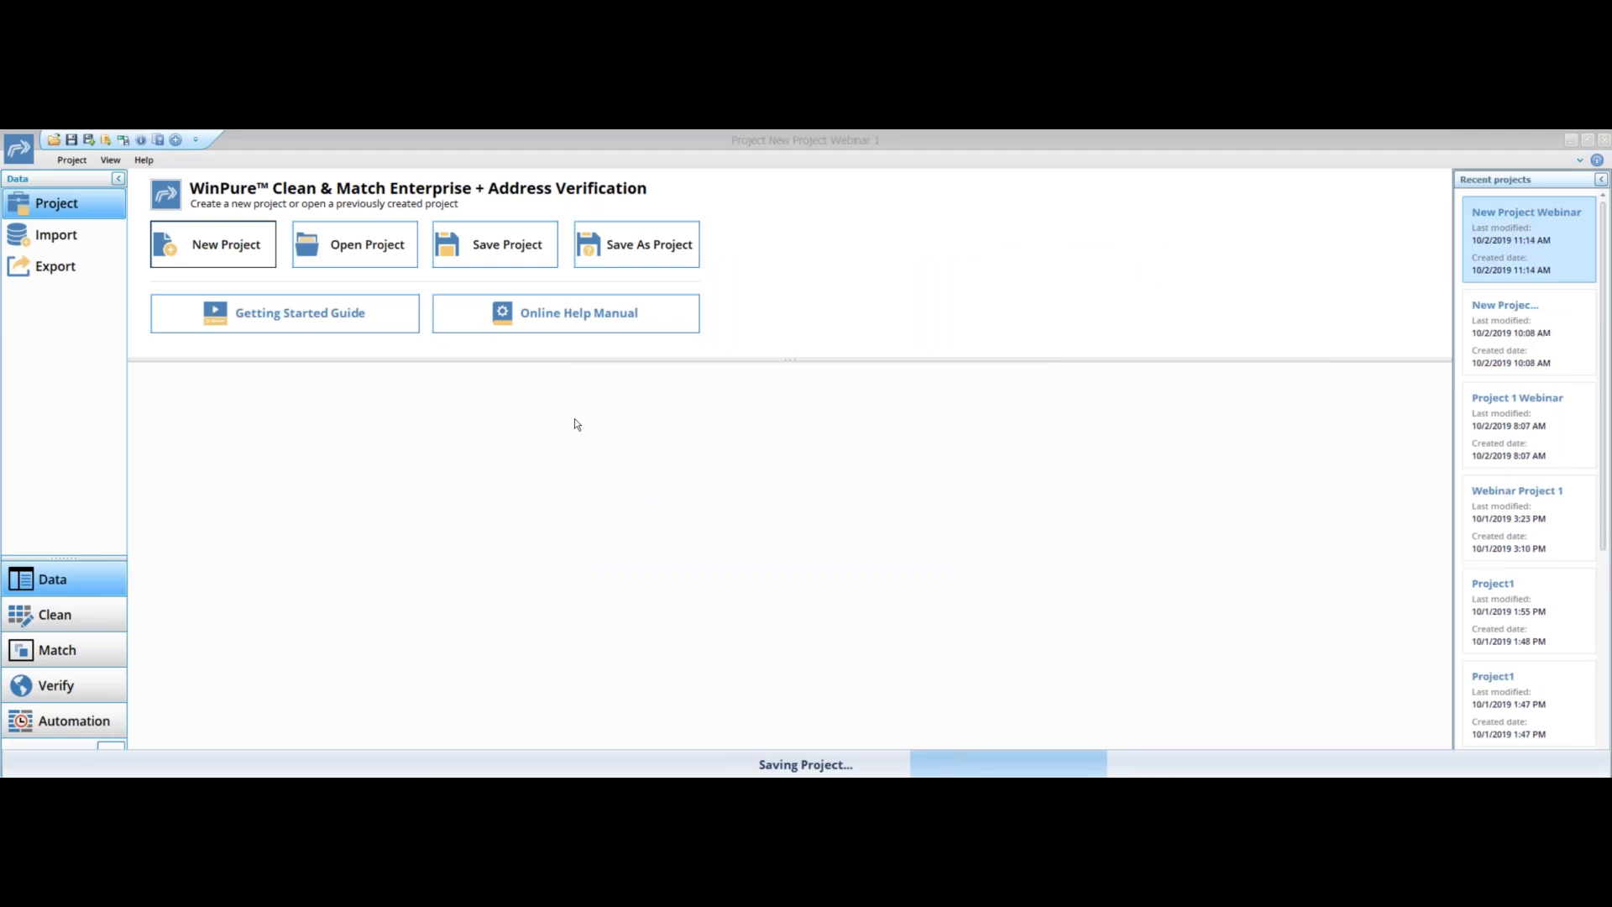
Import the Master sheet from the New Master Sample Data Excel file, using the first row as column names
click(85, 236)
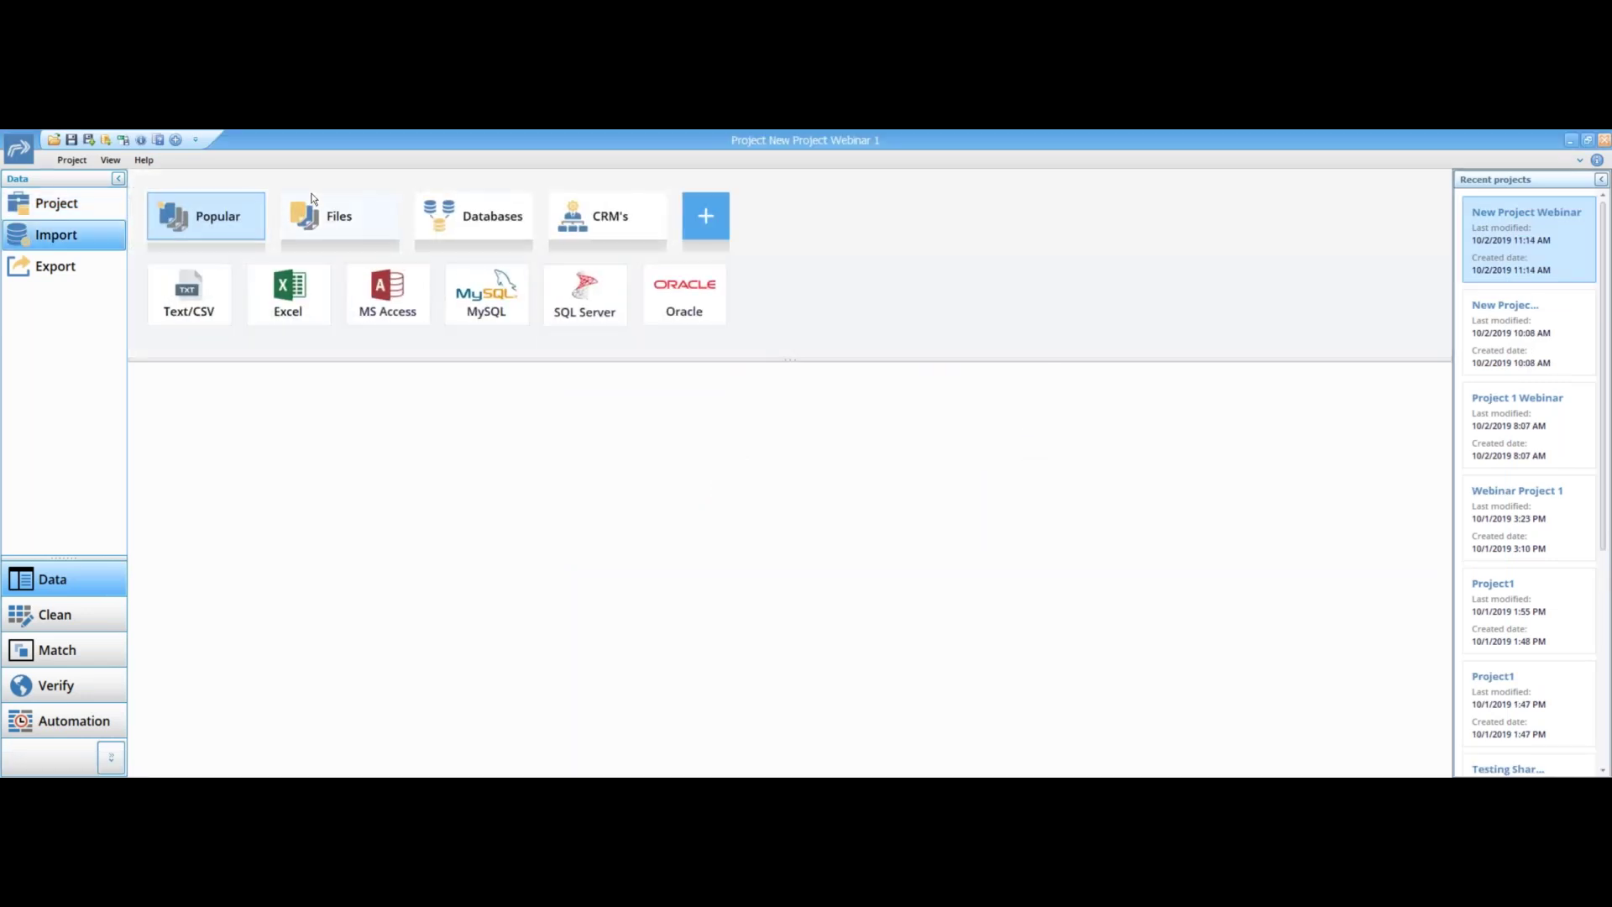
click(355, 217)
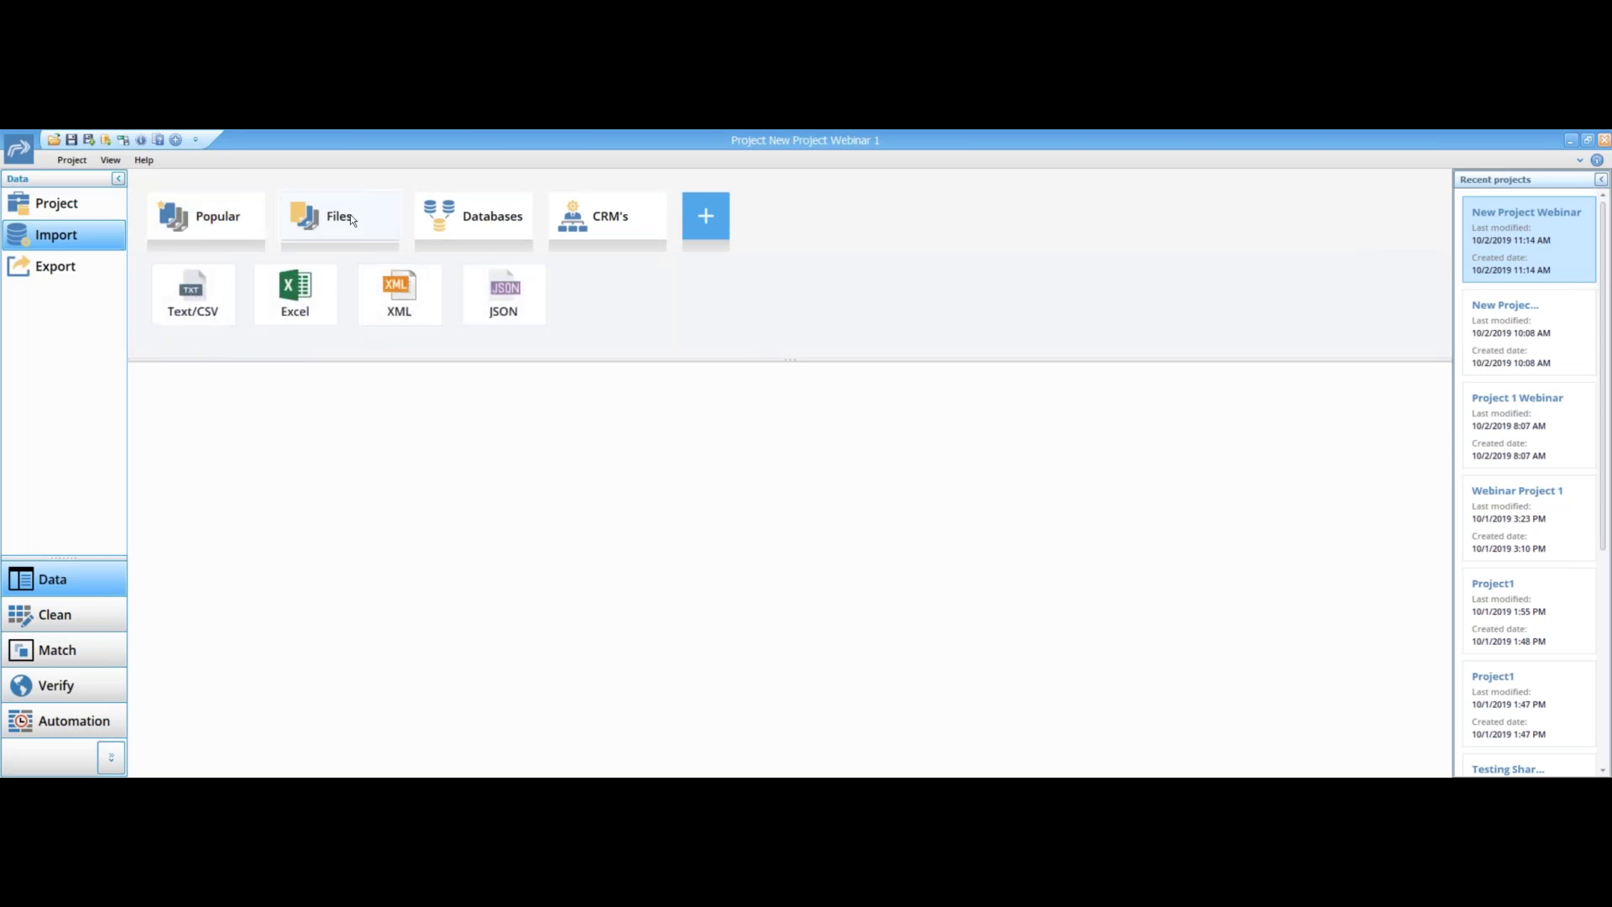
click(442, 223)
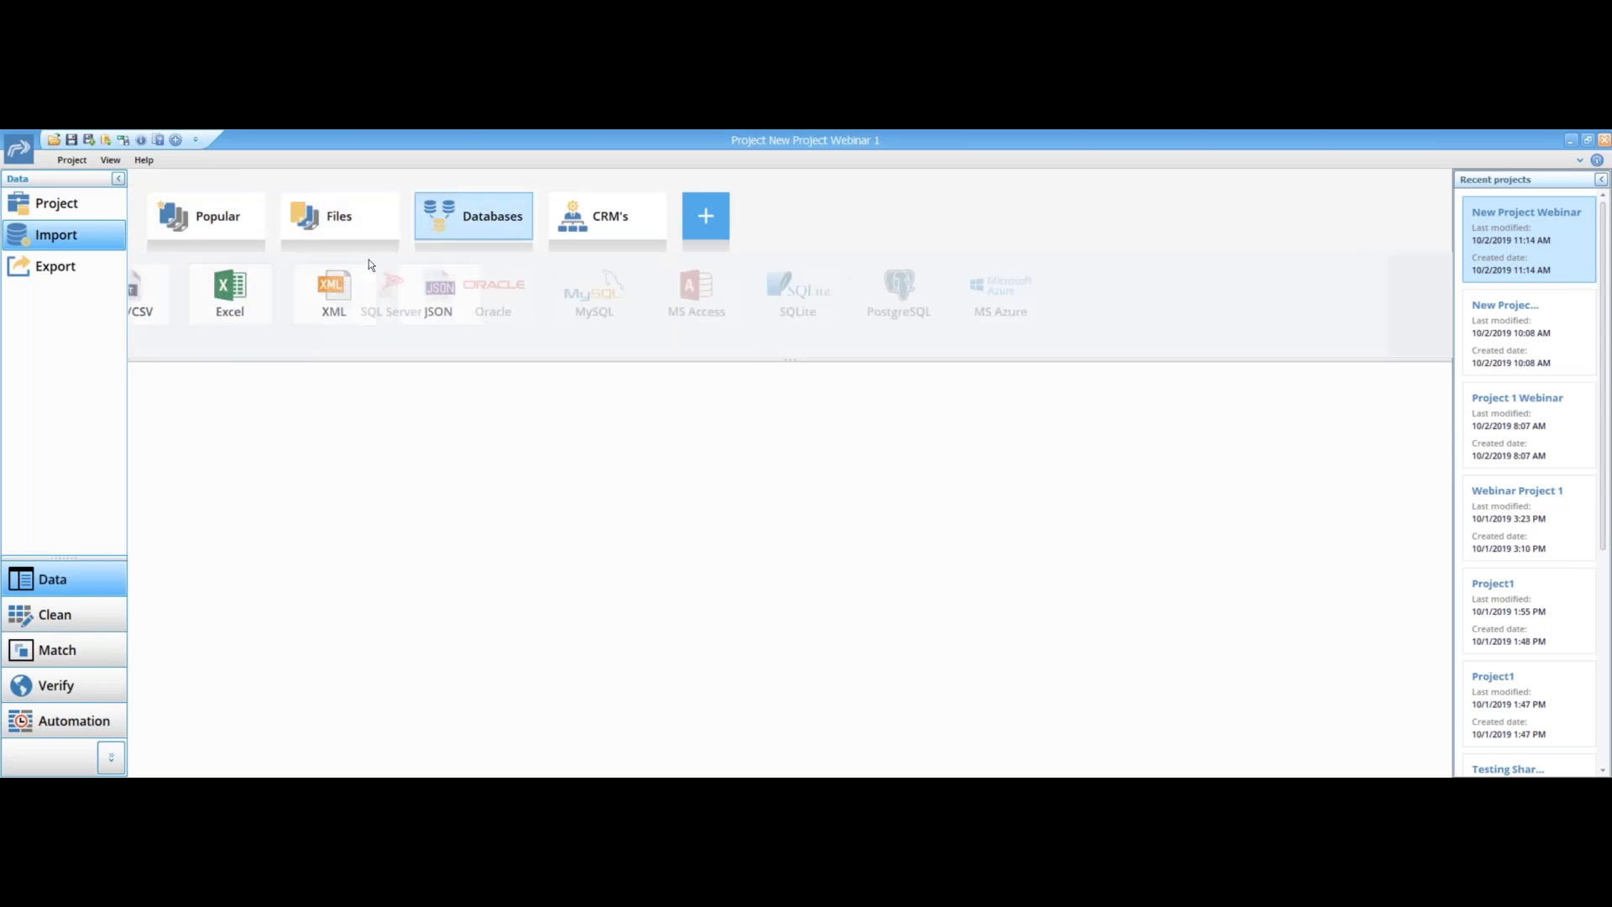
click(575, 223)
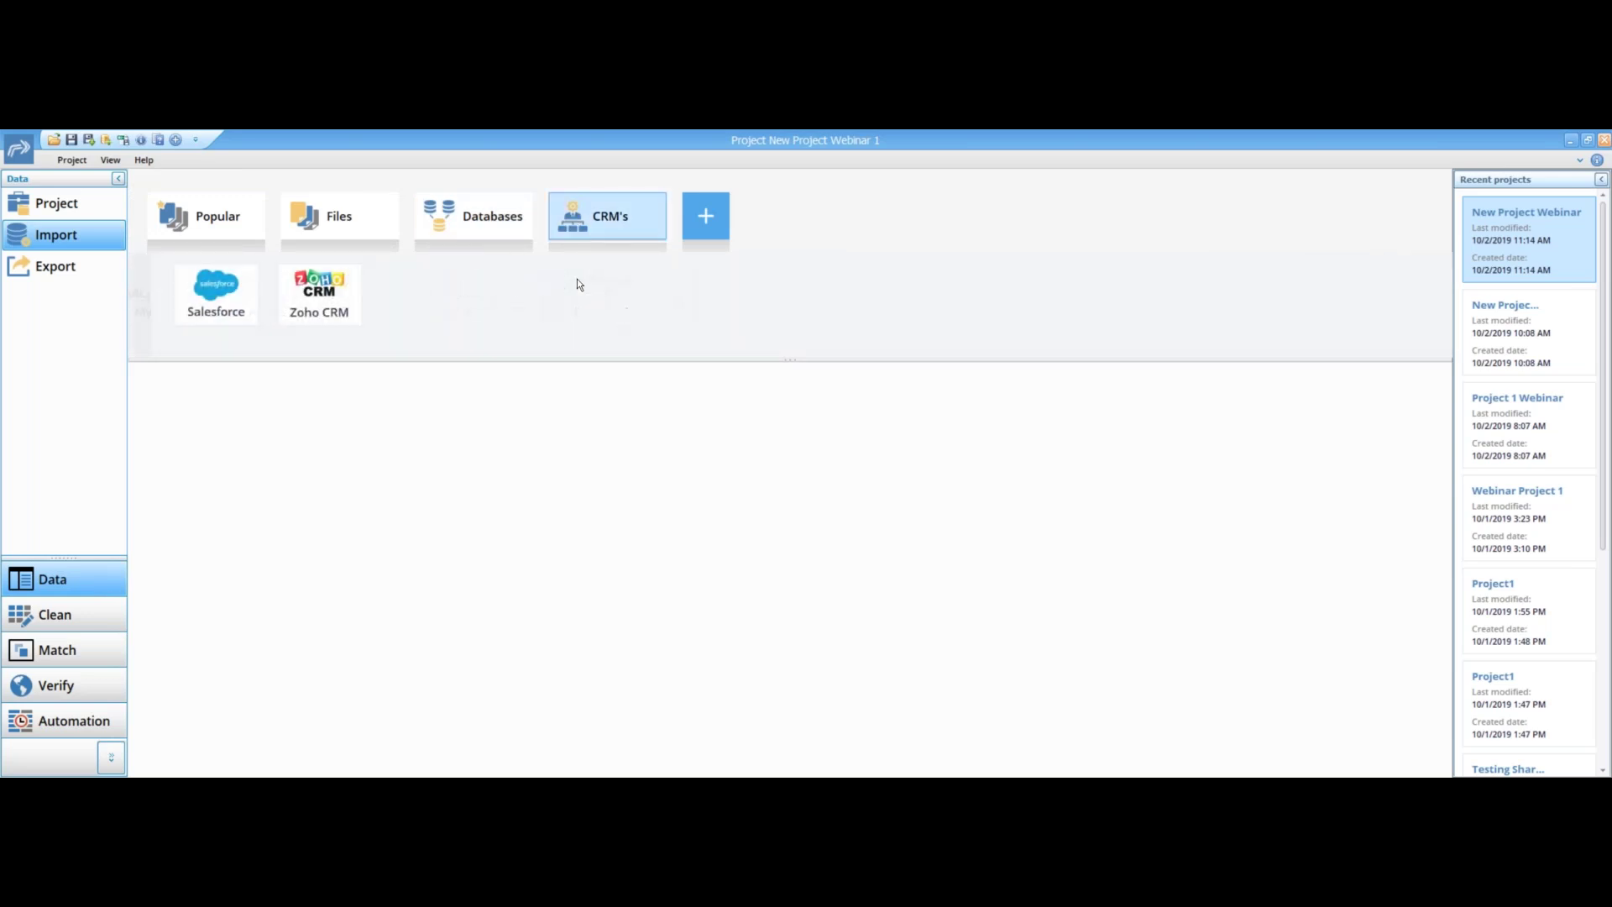
click(352, 219)
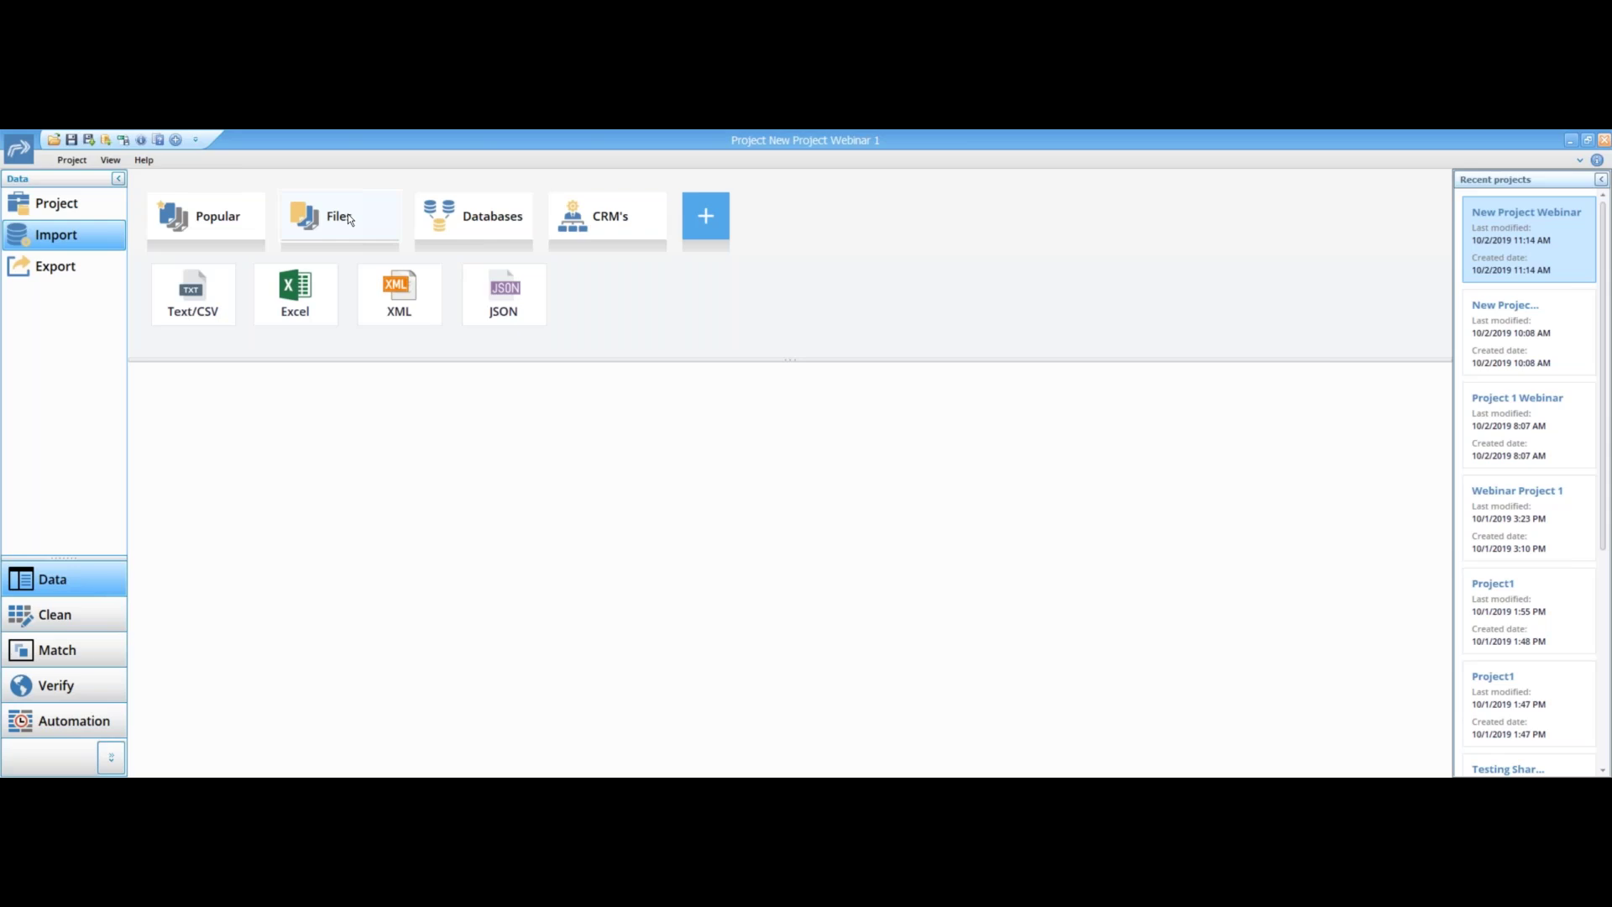
click(349, 220)
click(294, 294)
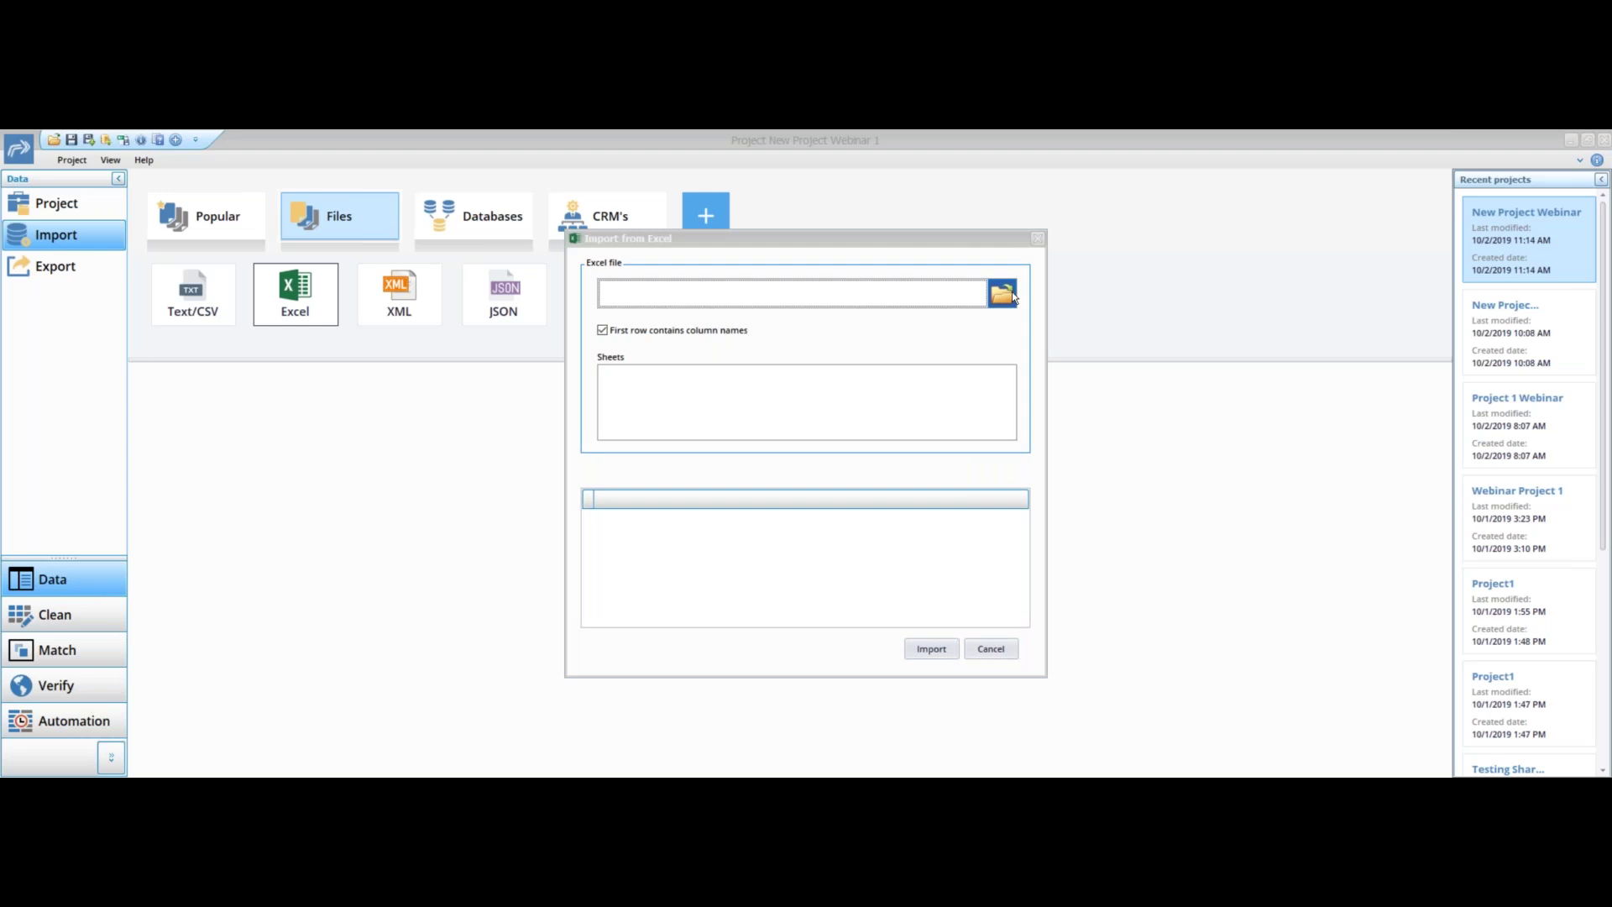
click(999, 295)
double_click(781, 274)
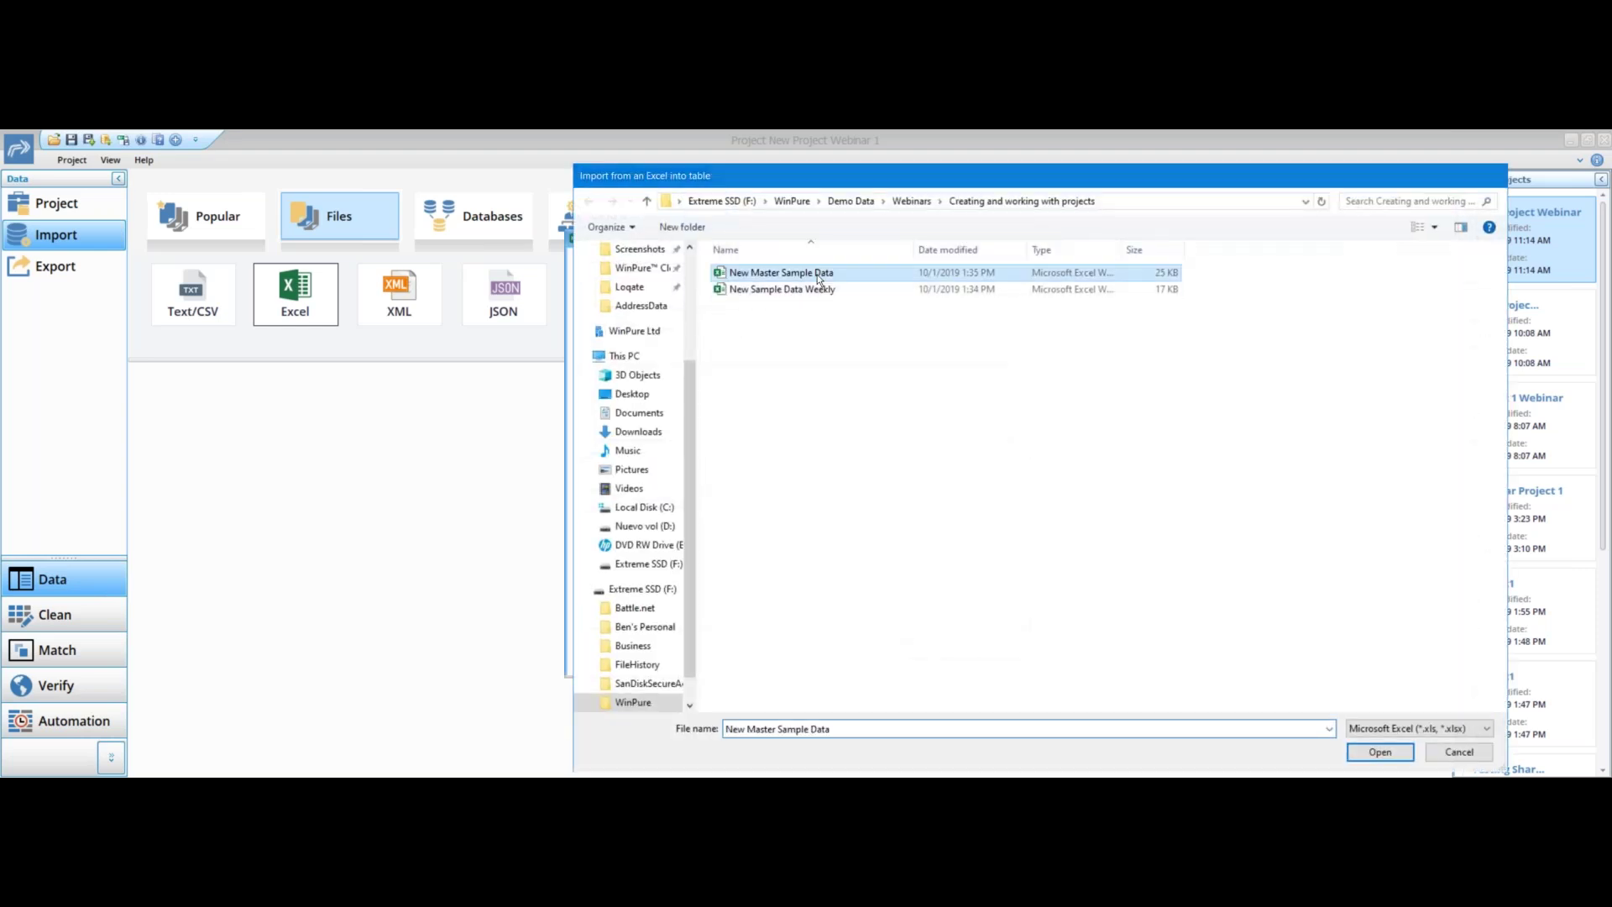
click(930, 652)
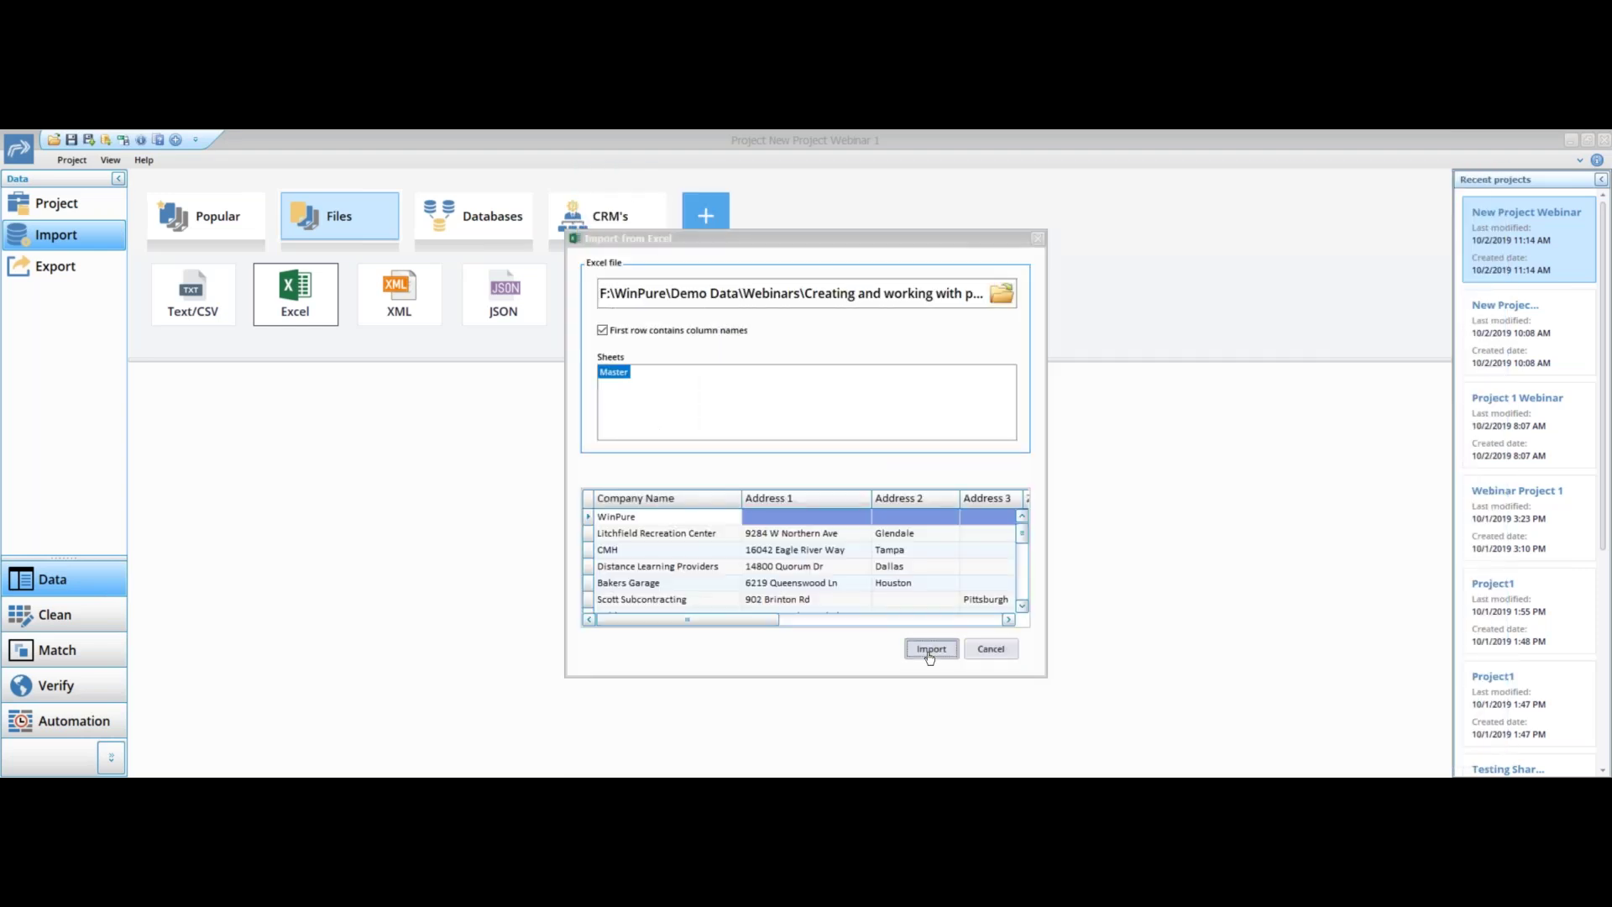
click(739, 610)
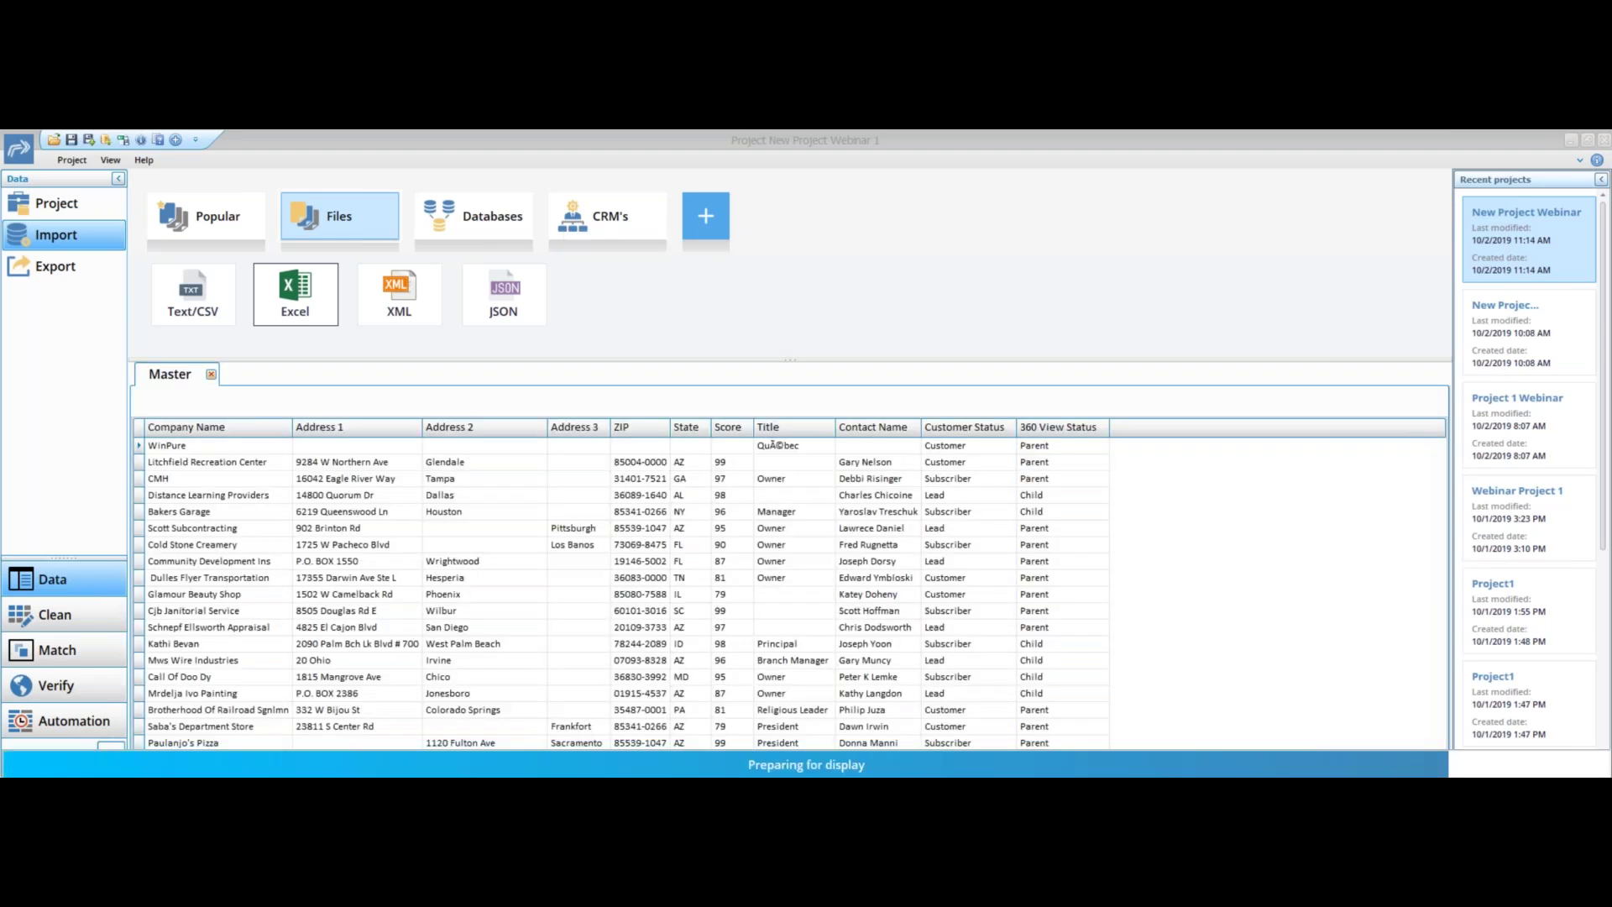
Import all fields of the New Sample Data Weekly Excel file as a table named Weekly
click(300, 304)
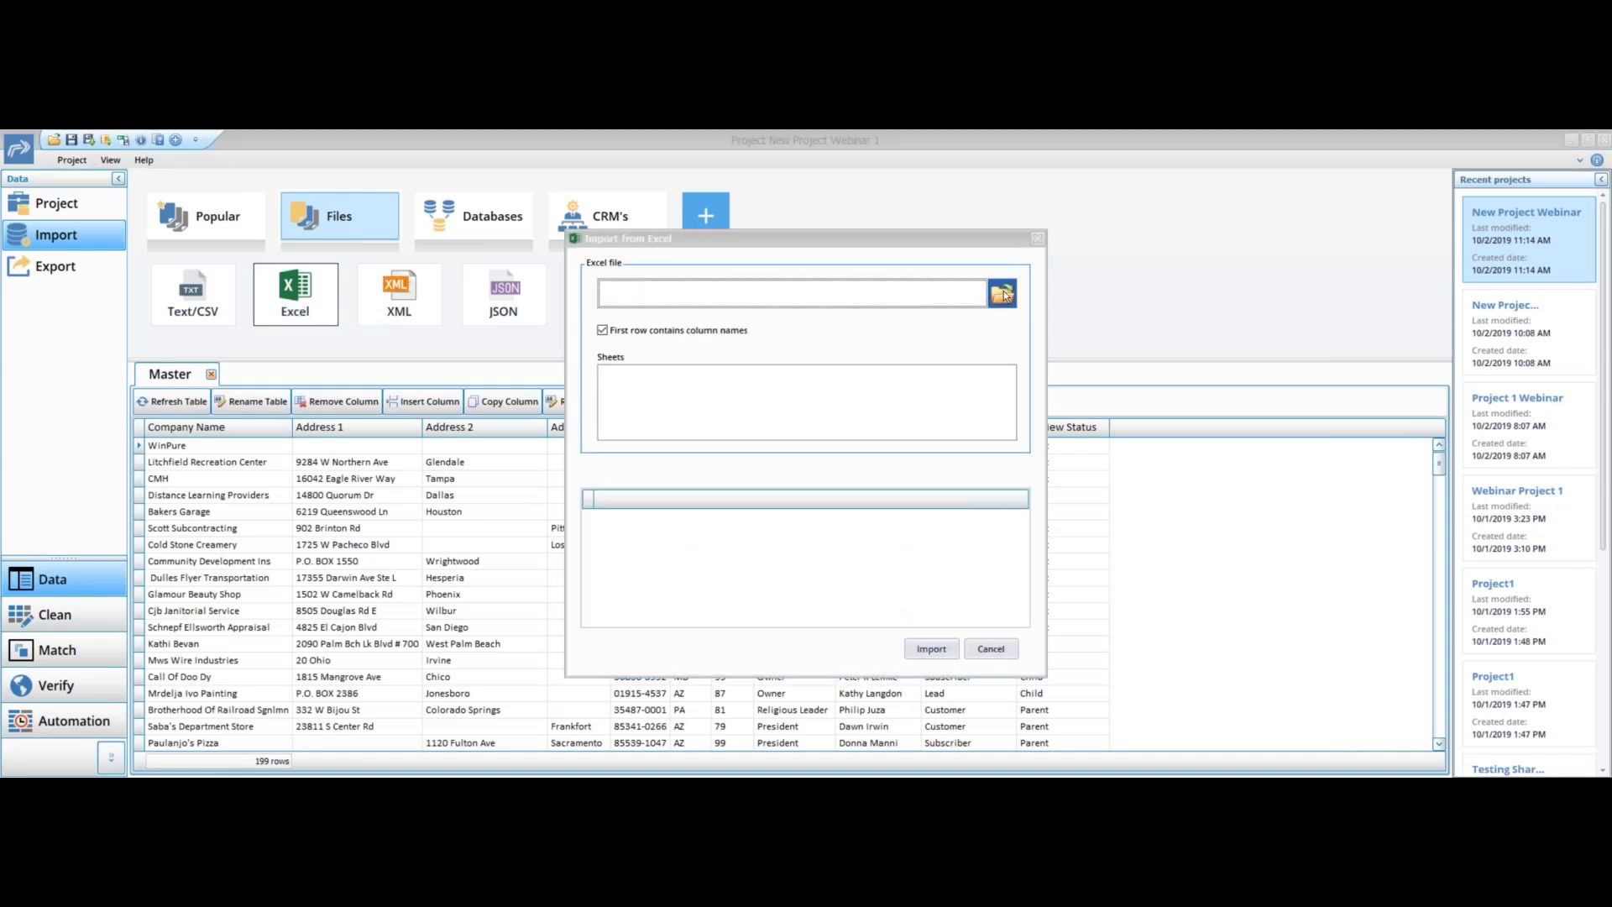
click(1003, 294)
click(845, 291)
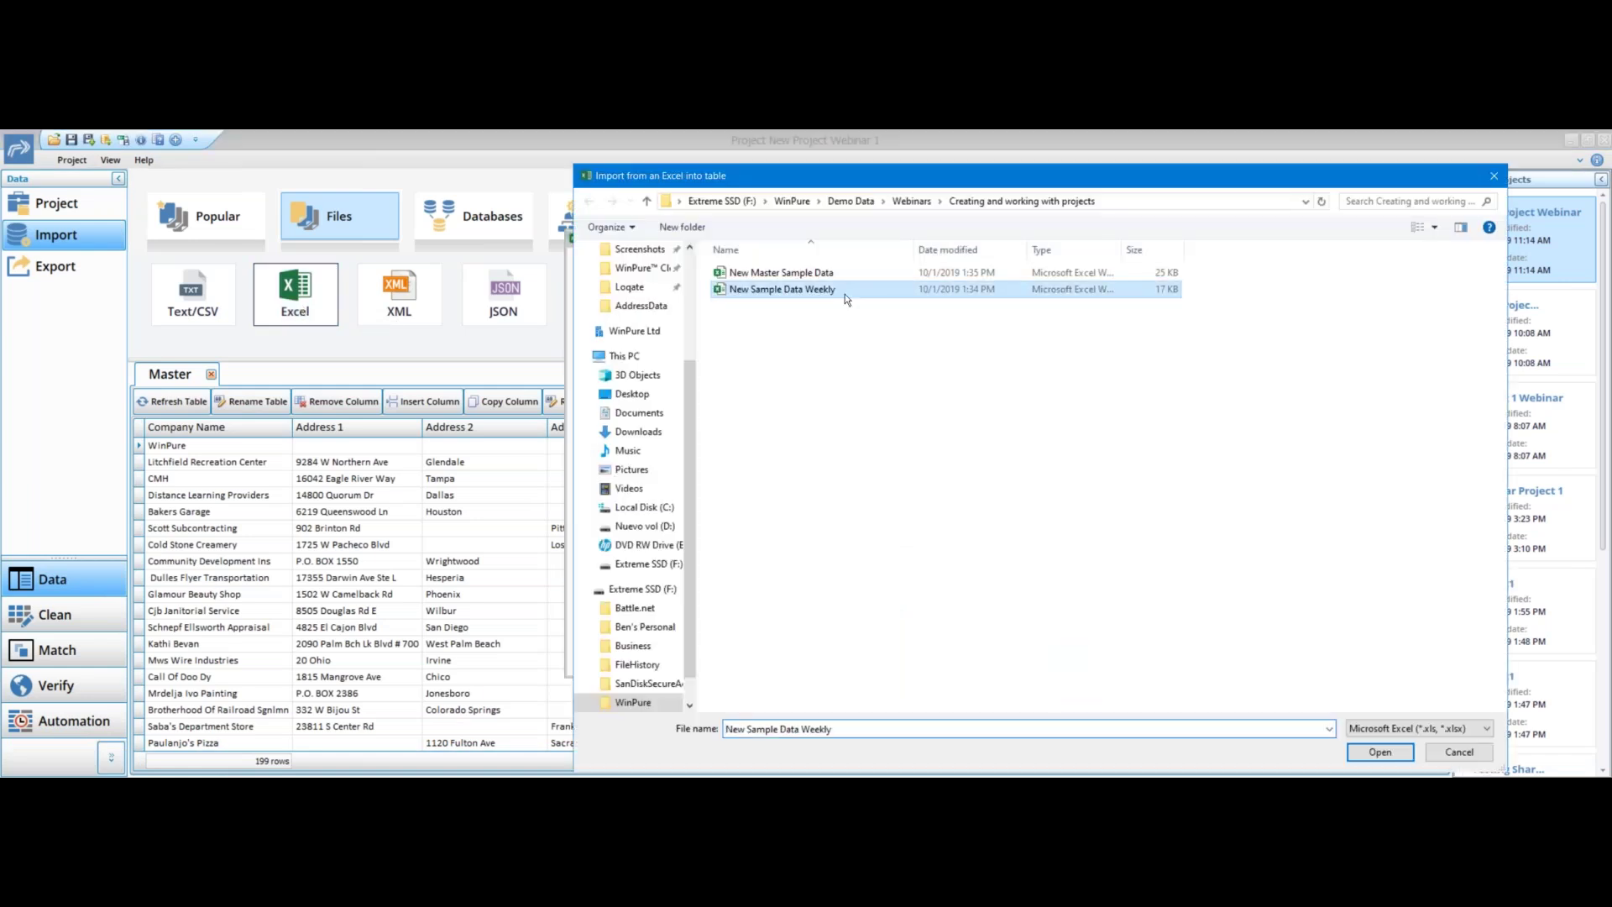
double_click(845, 290)
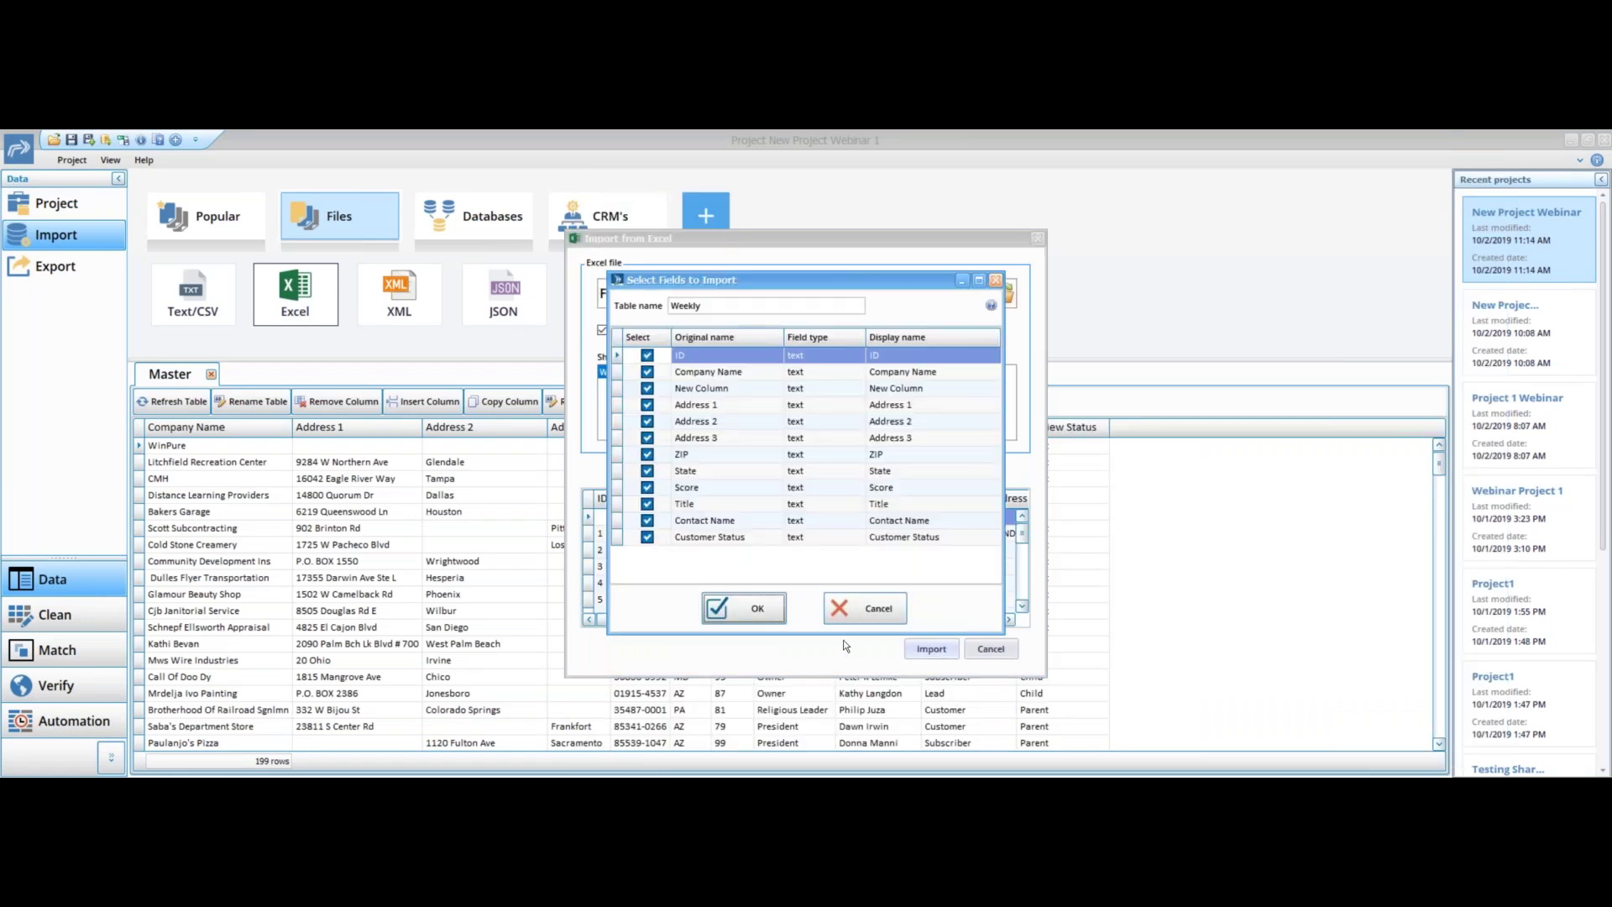
click(755, 611)
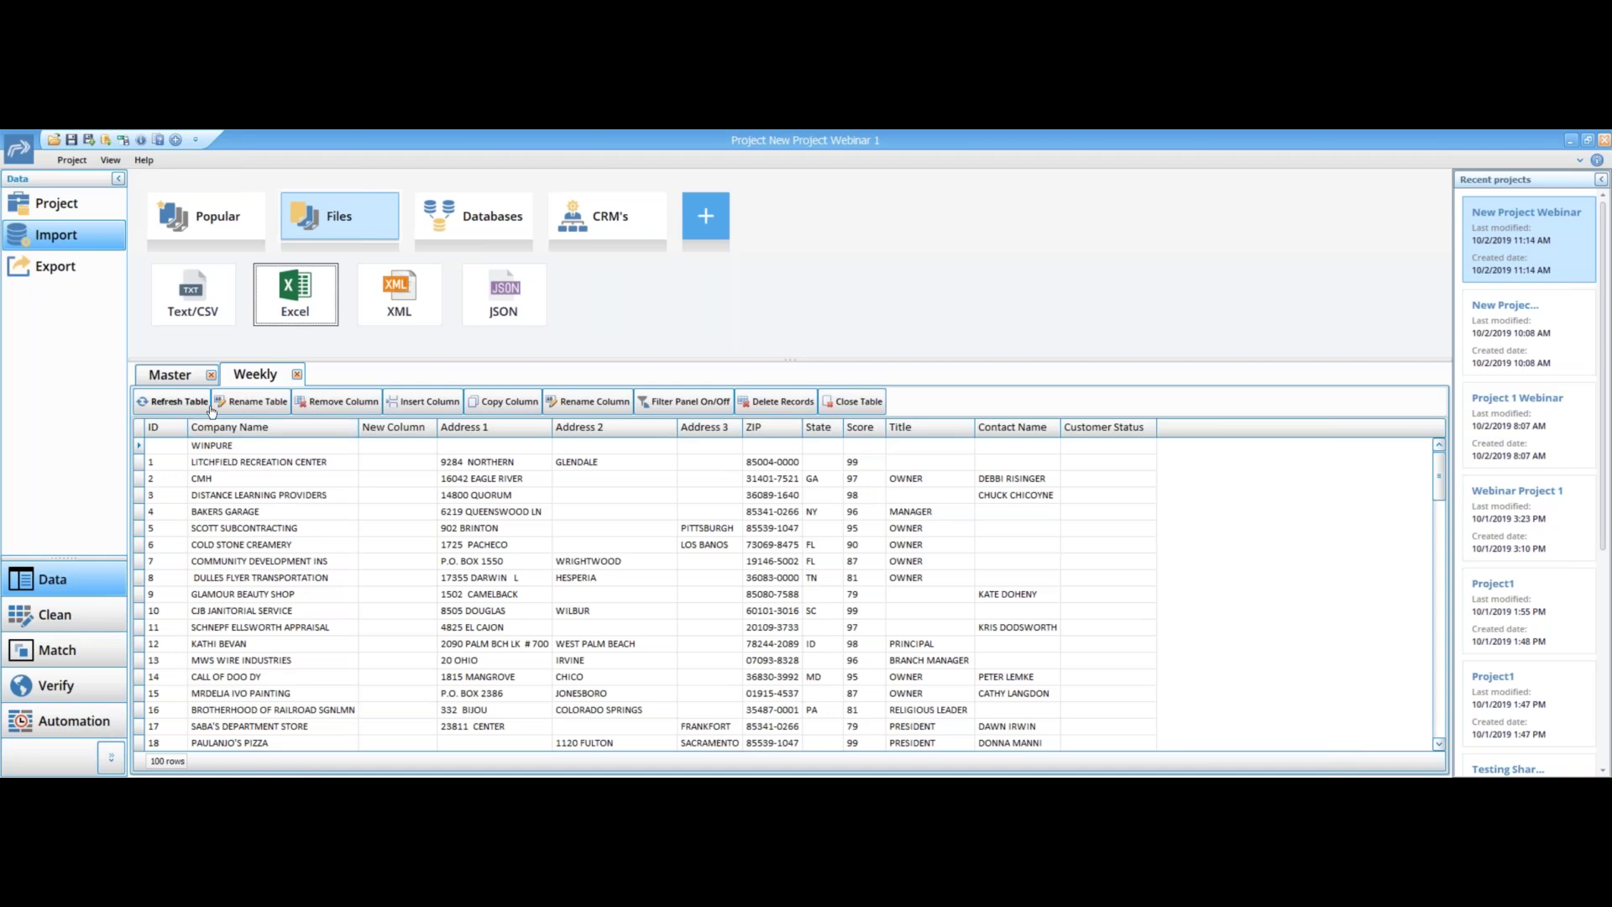
Open the cleaning settings for the Weekly table and select the Title column in its statistics
click(181, 380)
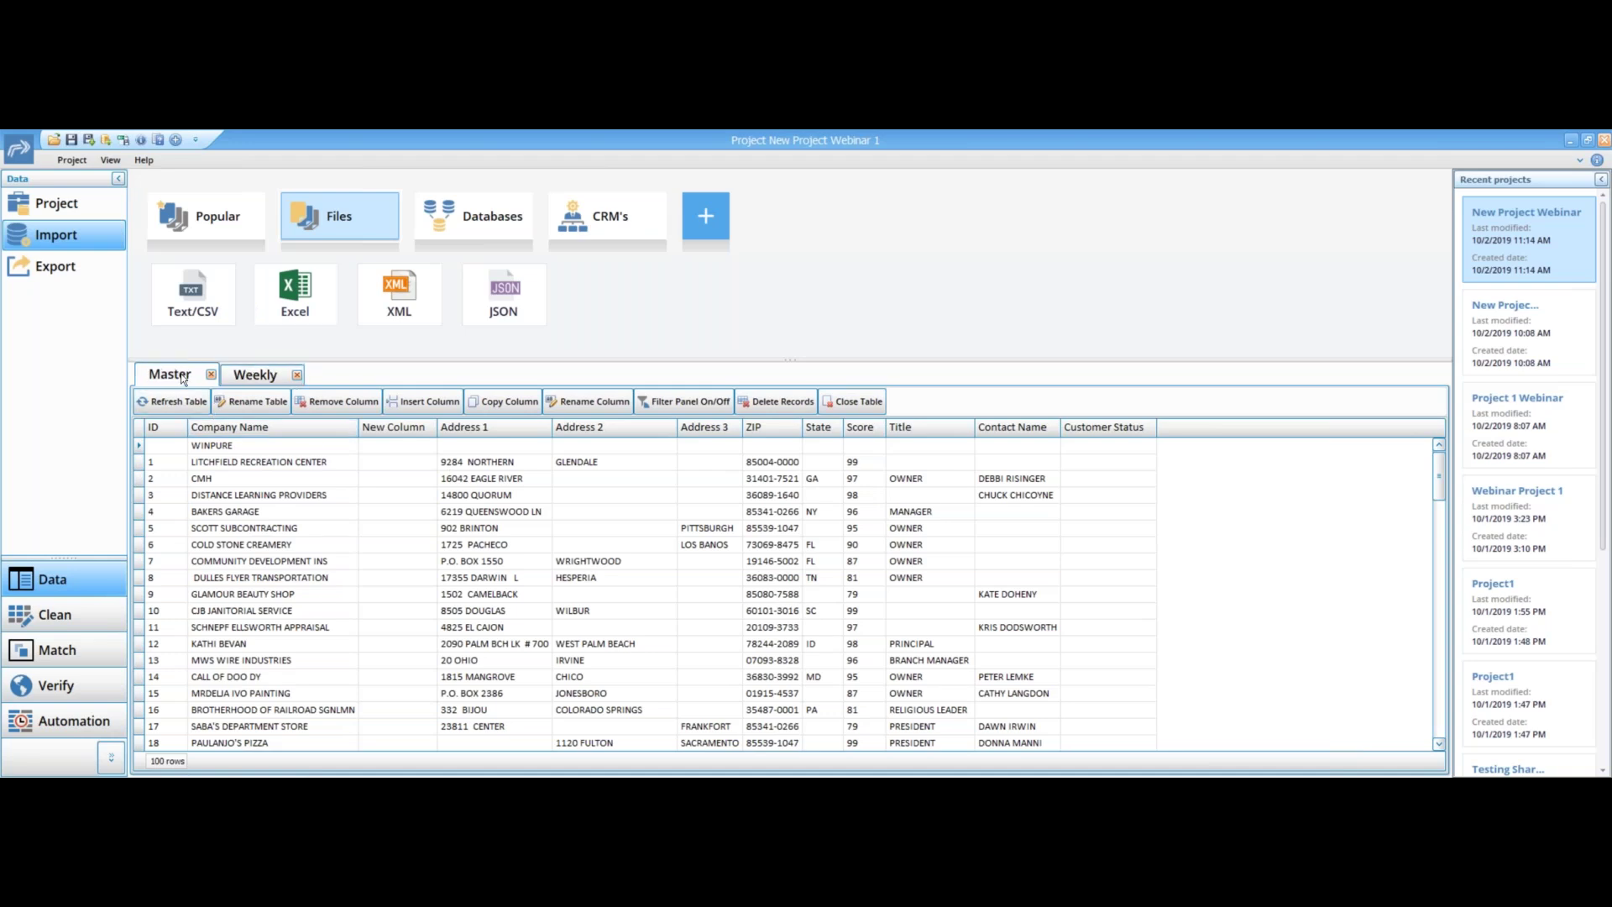
click(242, 379)
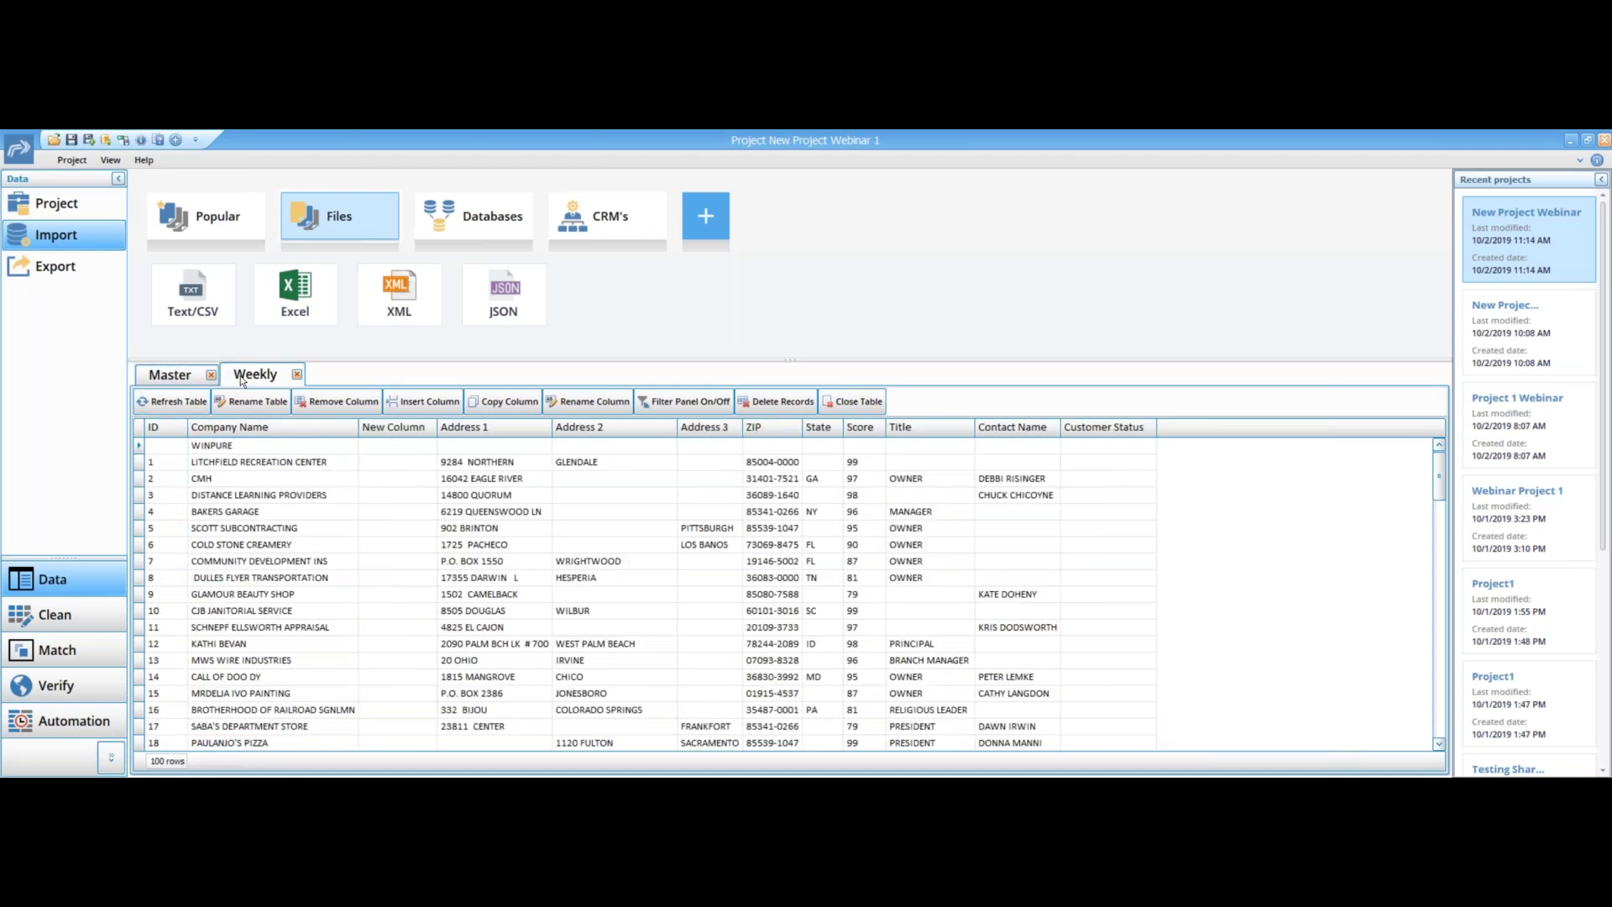
click(51, 611)
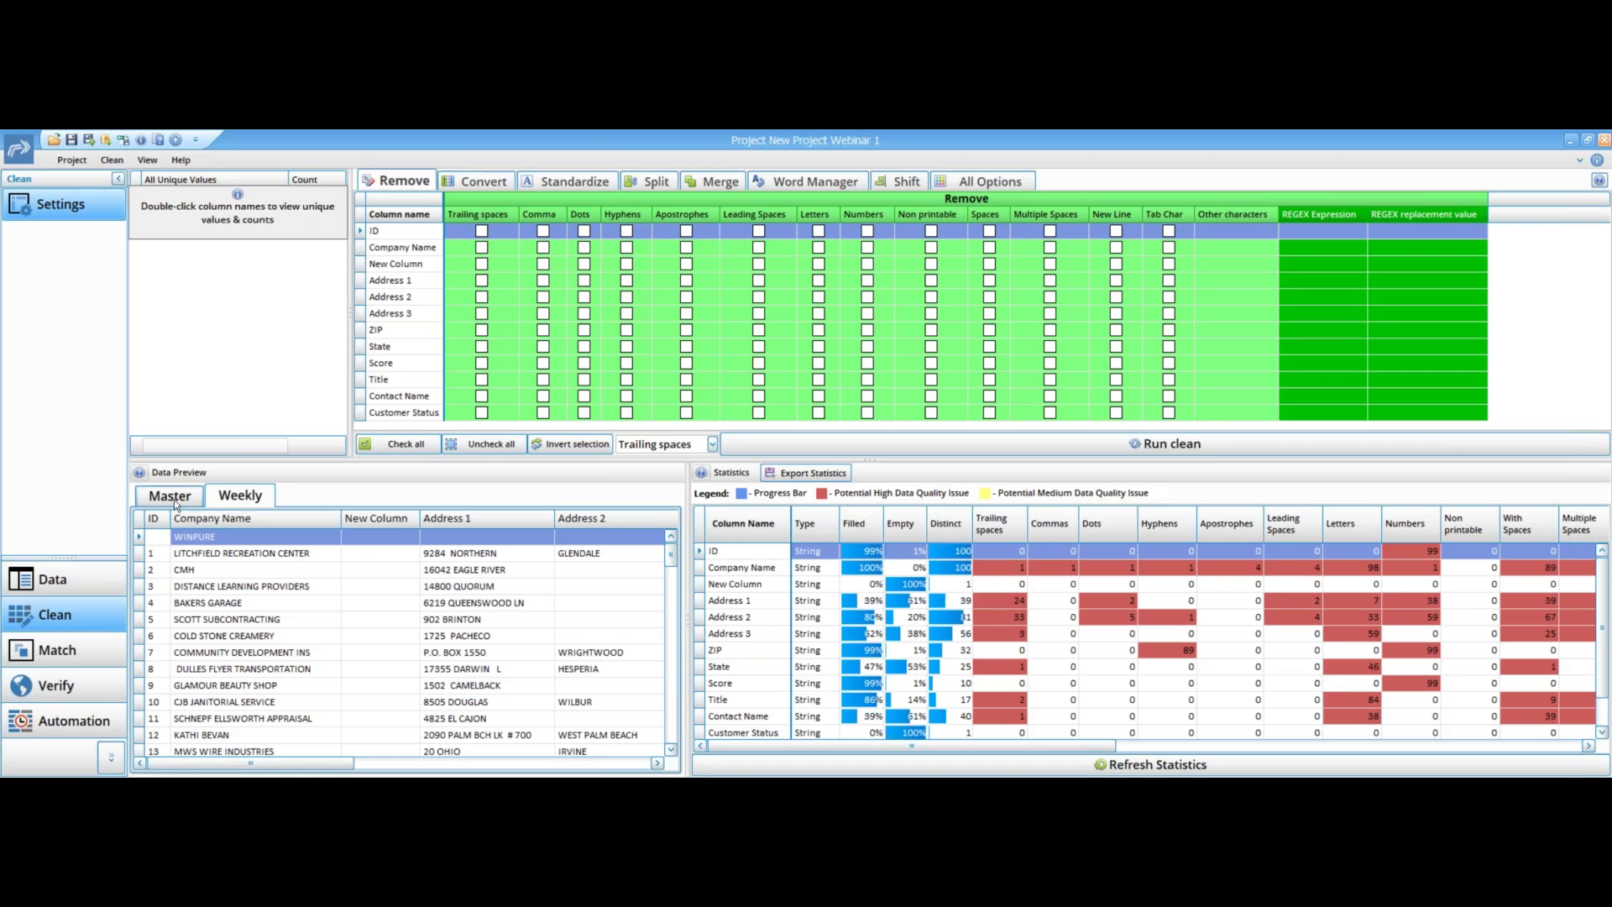
click(238, 497)
click(740, 704)
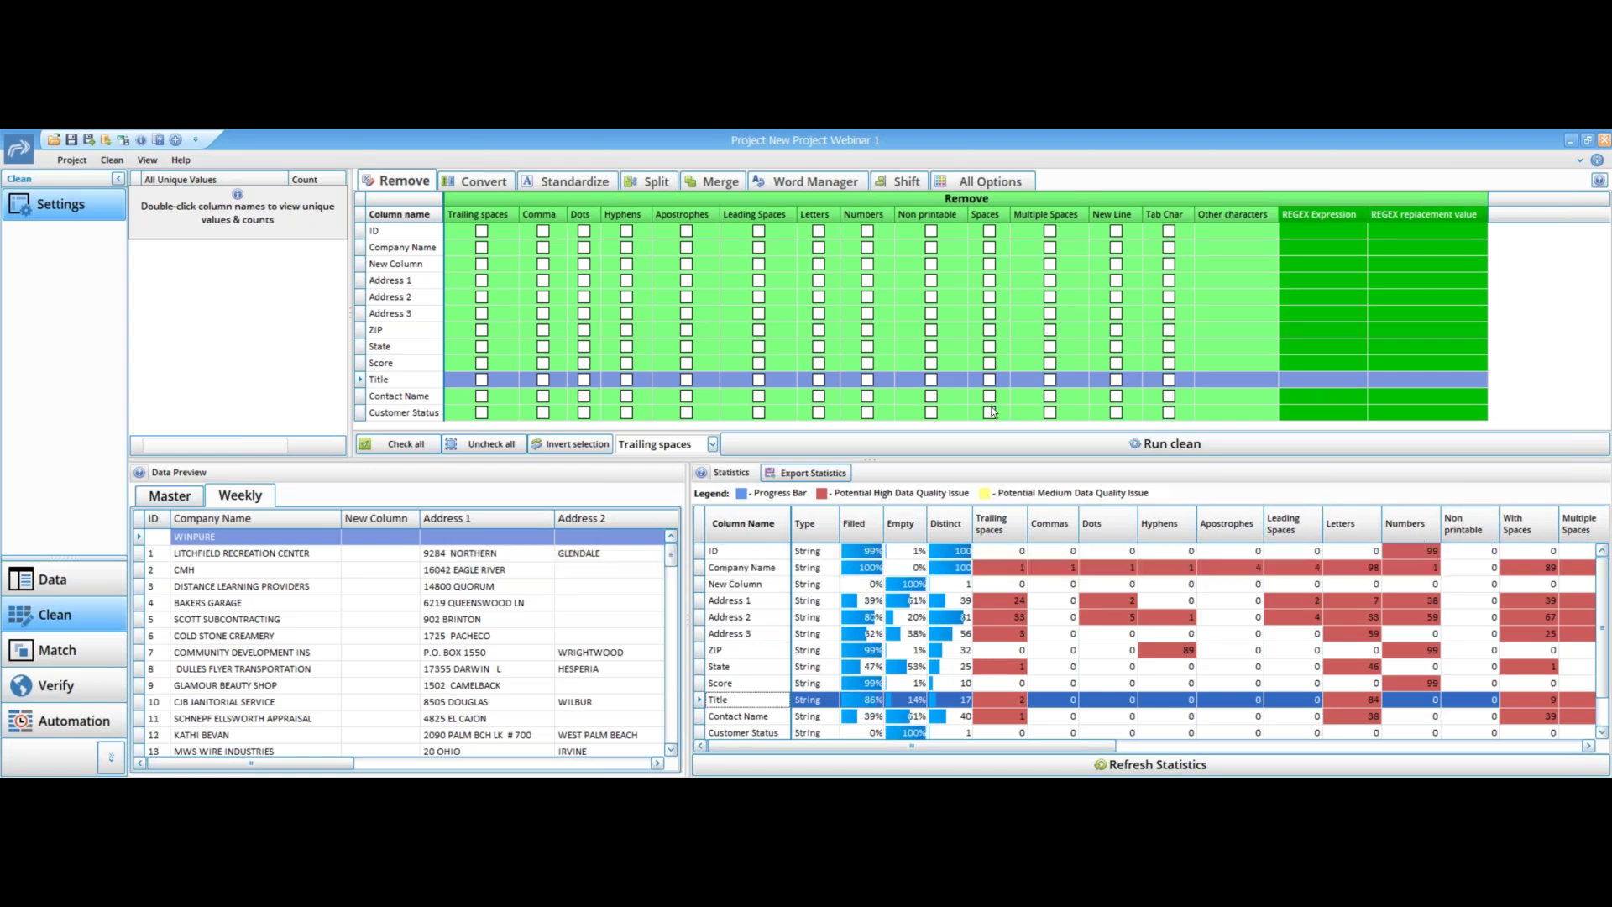
Enable removal of trailing spaces and leading spaces for every column of the Weekly table
click(483, 232)
click(483, 233)
click(406, 445)
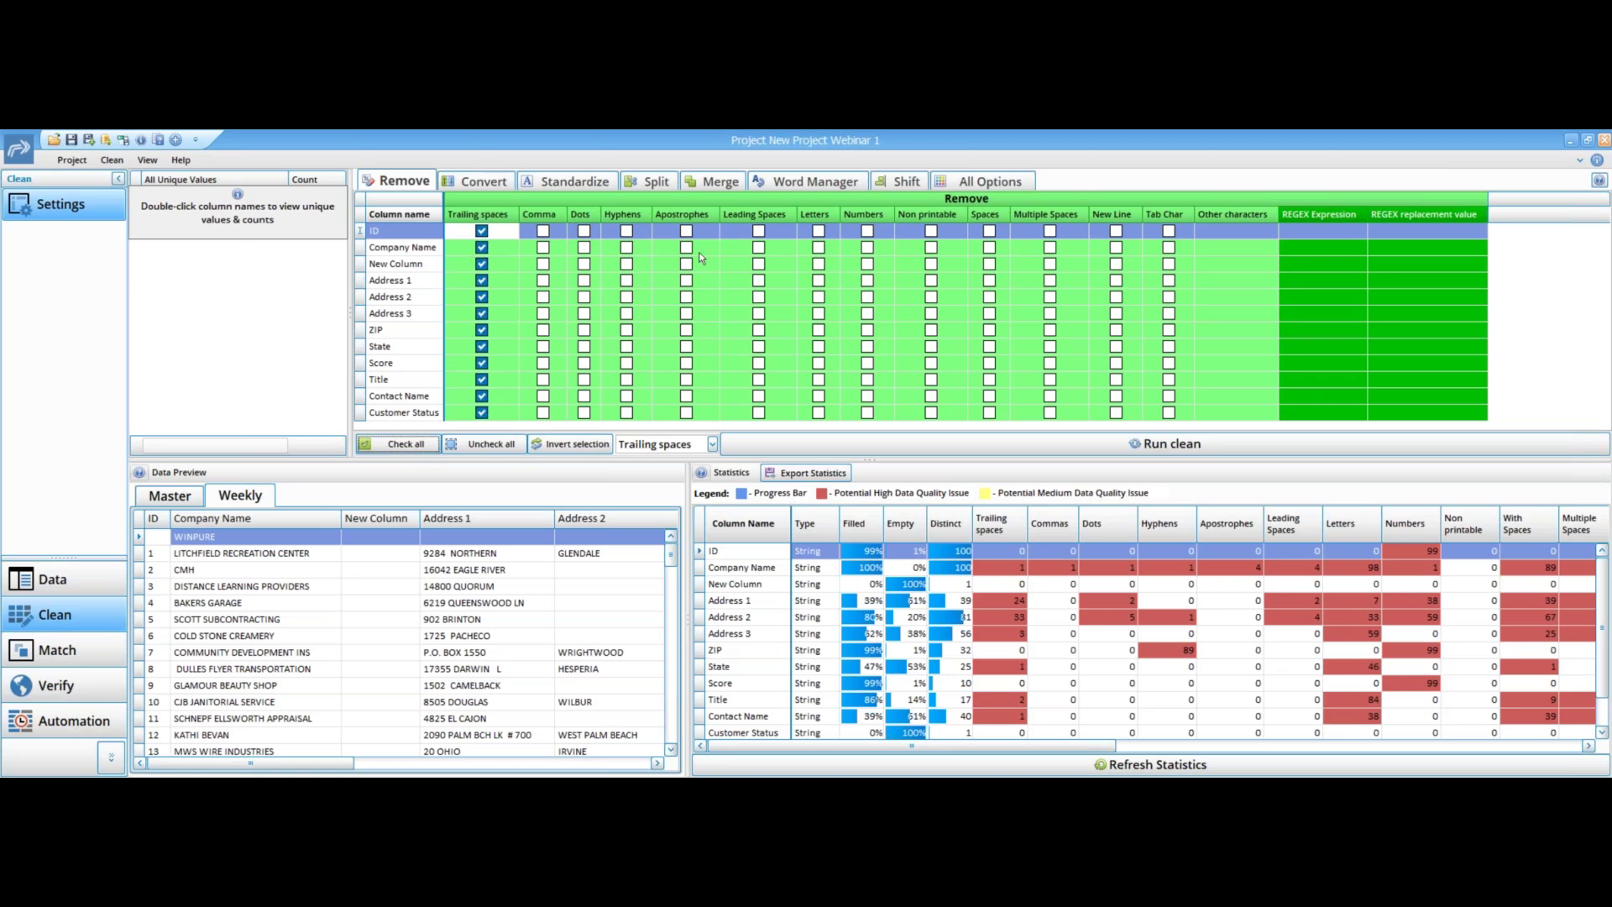
click(756, 232)
click(405, 444)
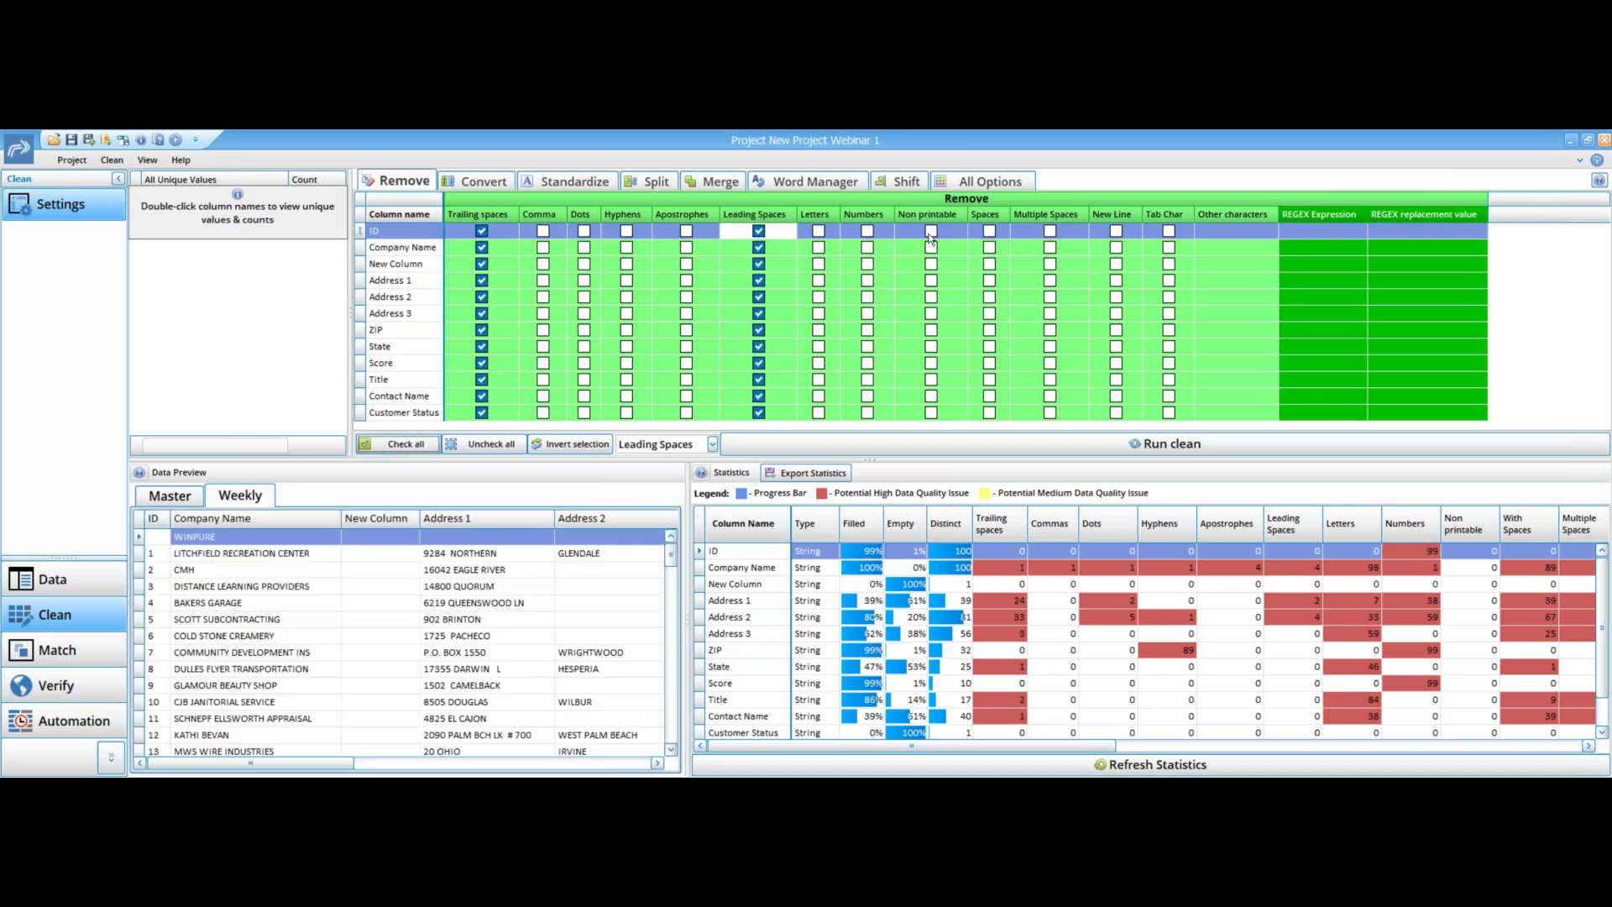
Enable removal of non-printable characters and multiple spaces for every column of the Weekly table
click(930, 232)
click(931, 232)
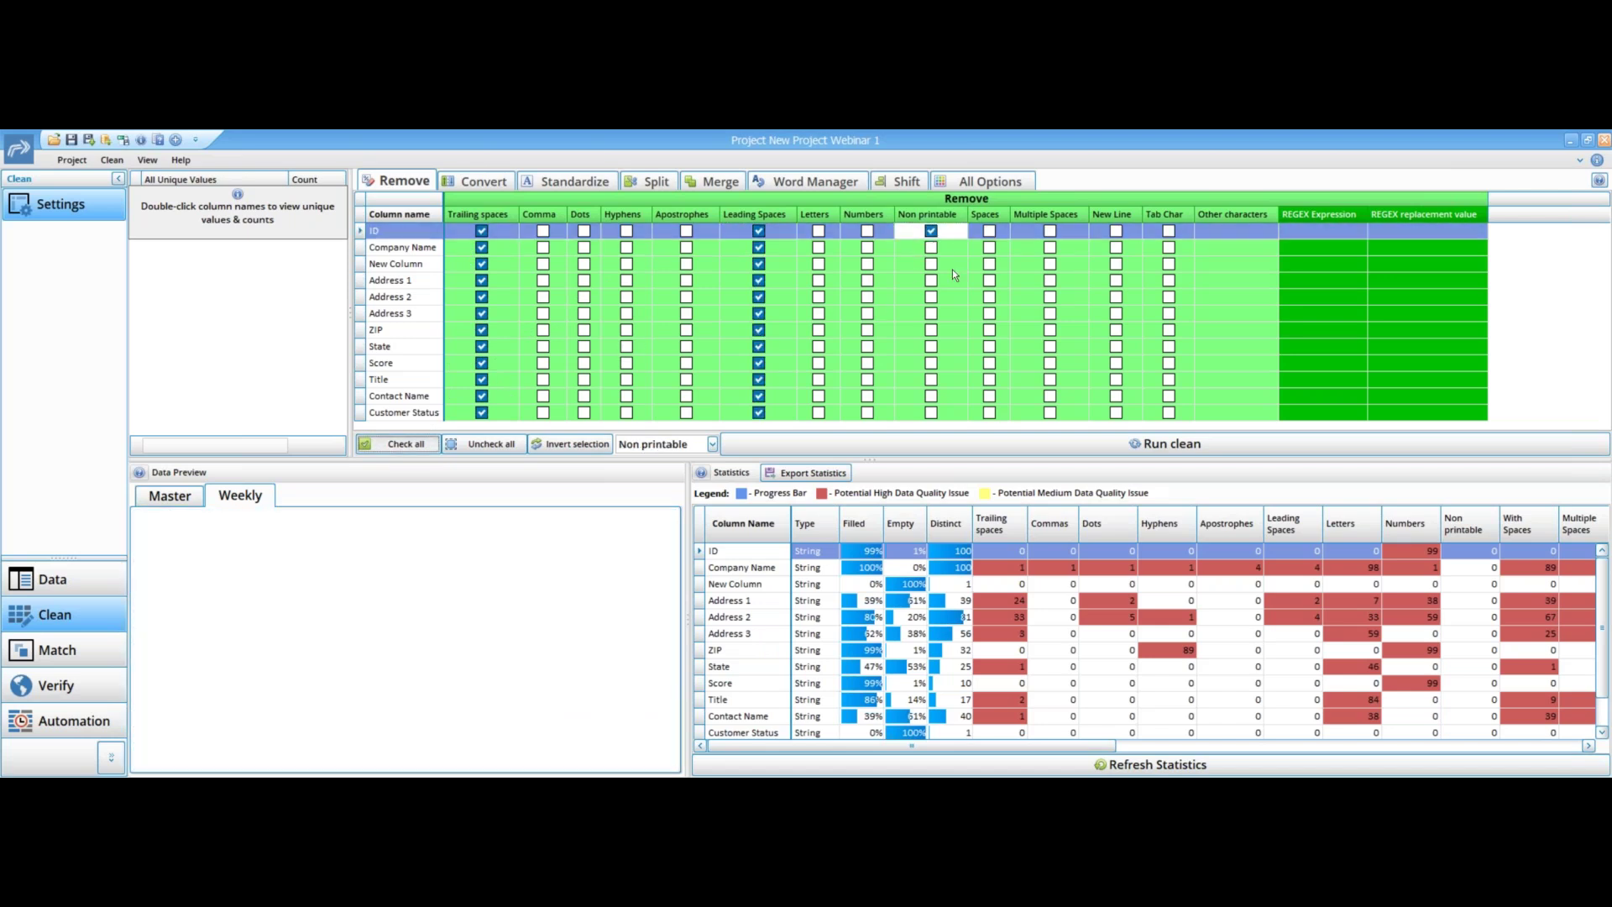
click(1049, 234)
click(1050, 235)
click(412, 445)
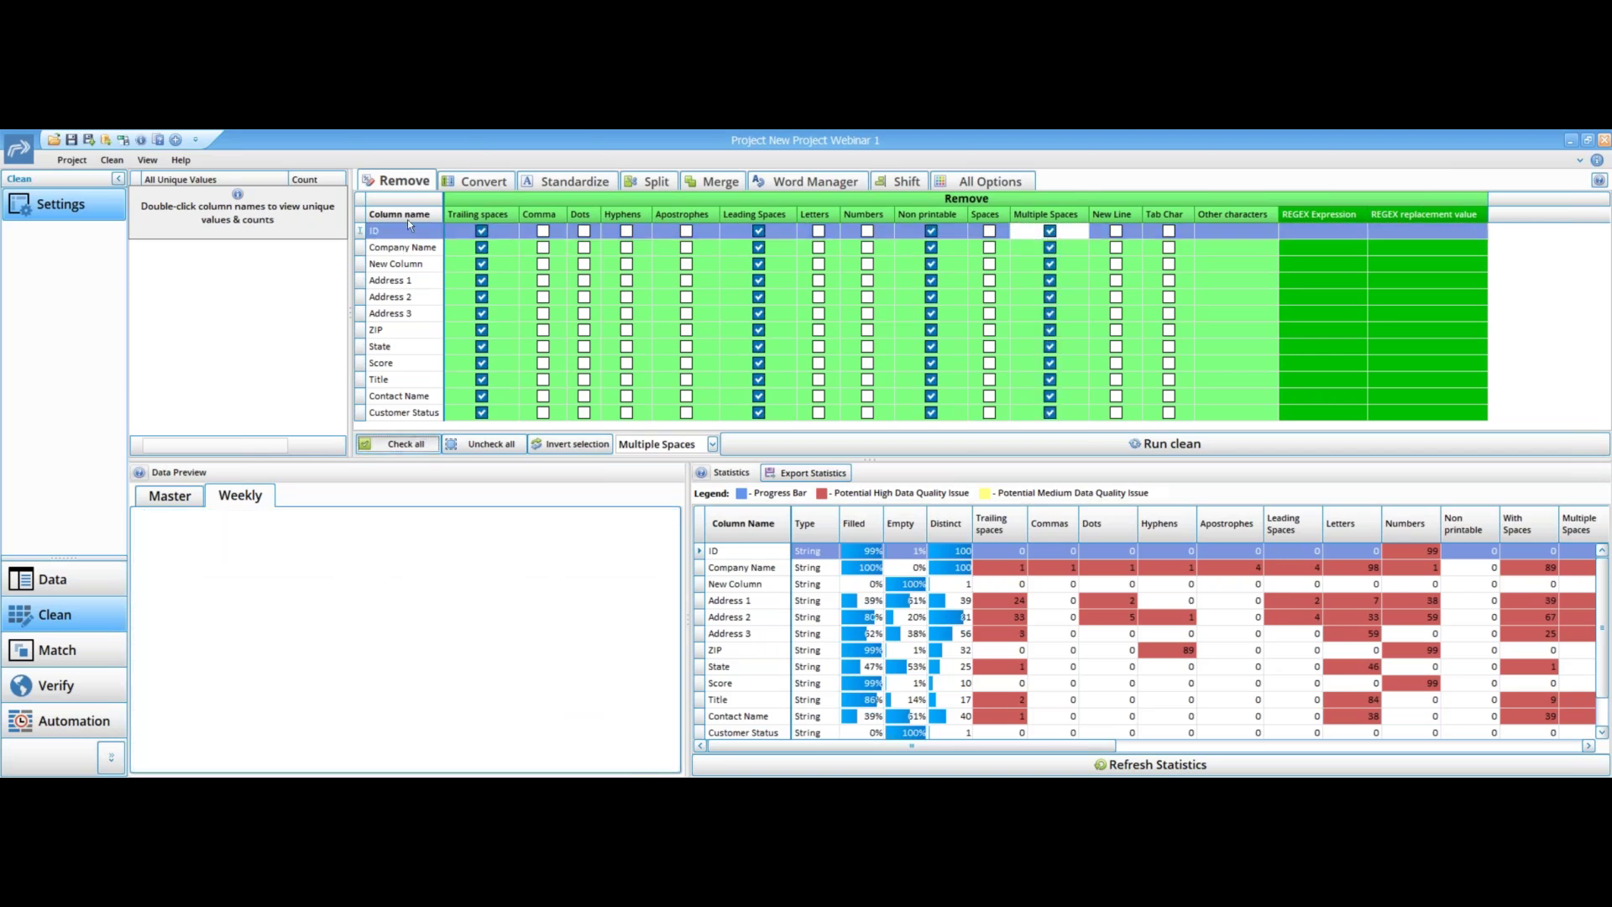
Standardize every column of the Weekly table to uppercase
click(489, 186)
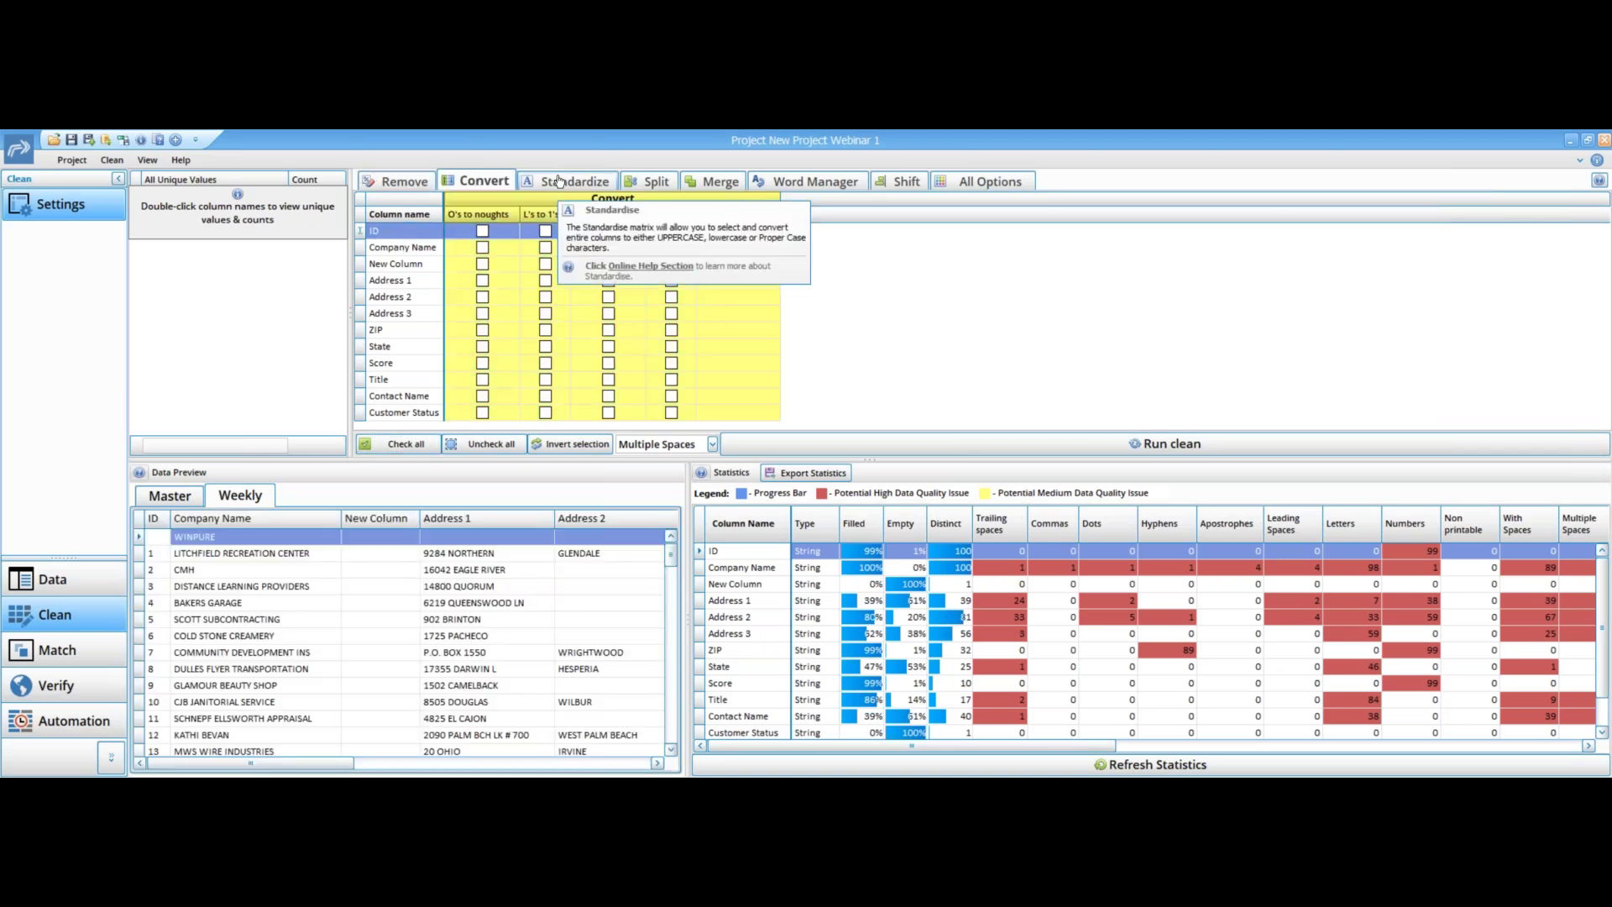
click(558, 181)
click(474, 230)
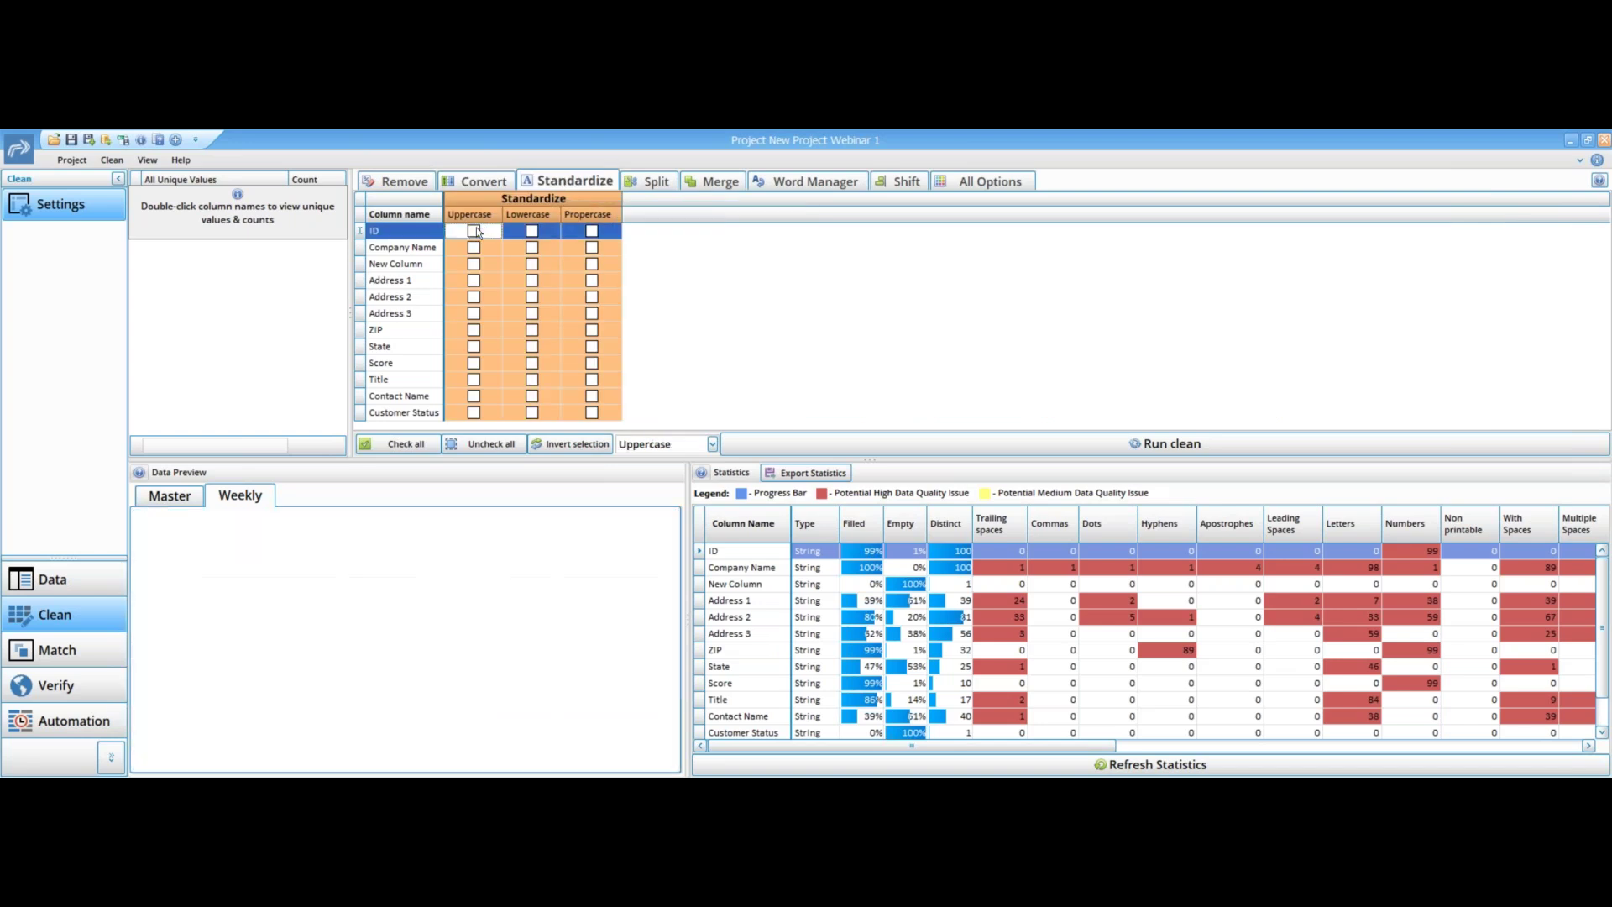
click(420, 446)
click(422, 447)
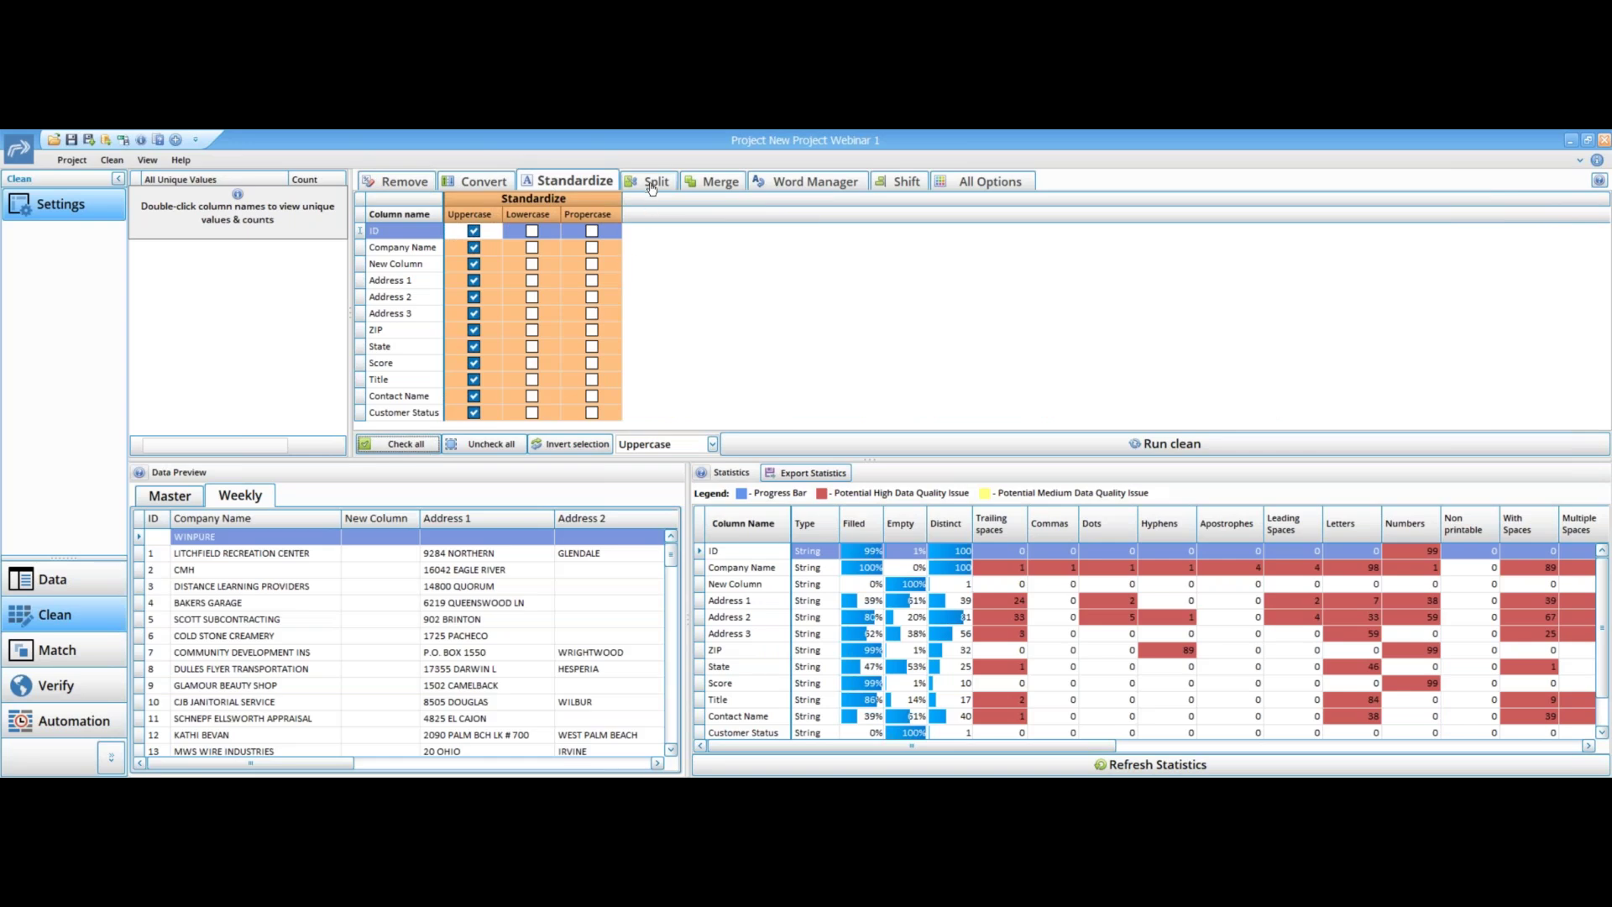
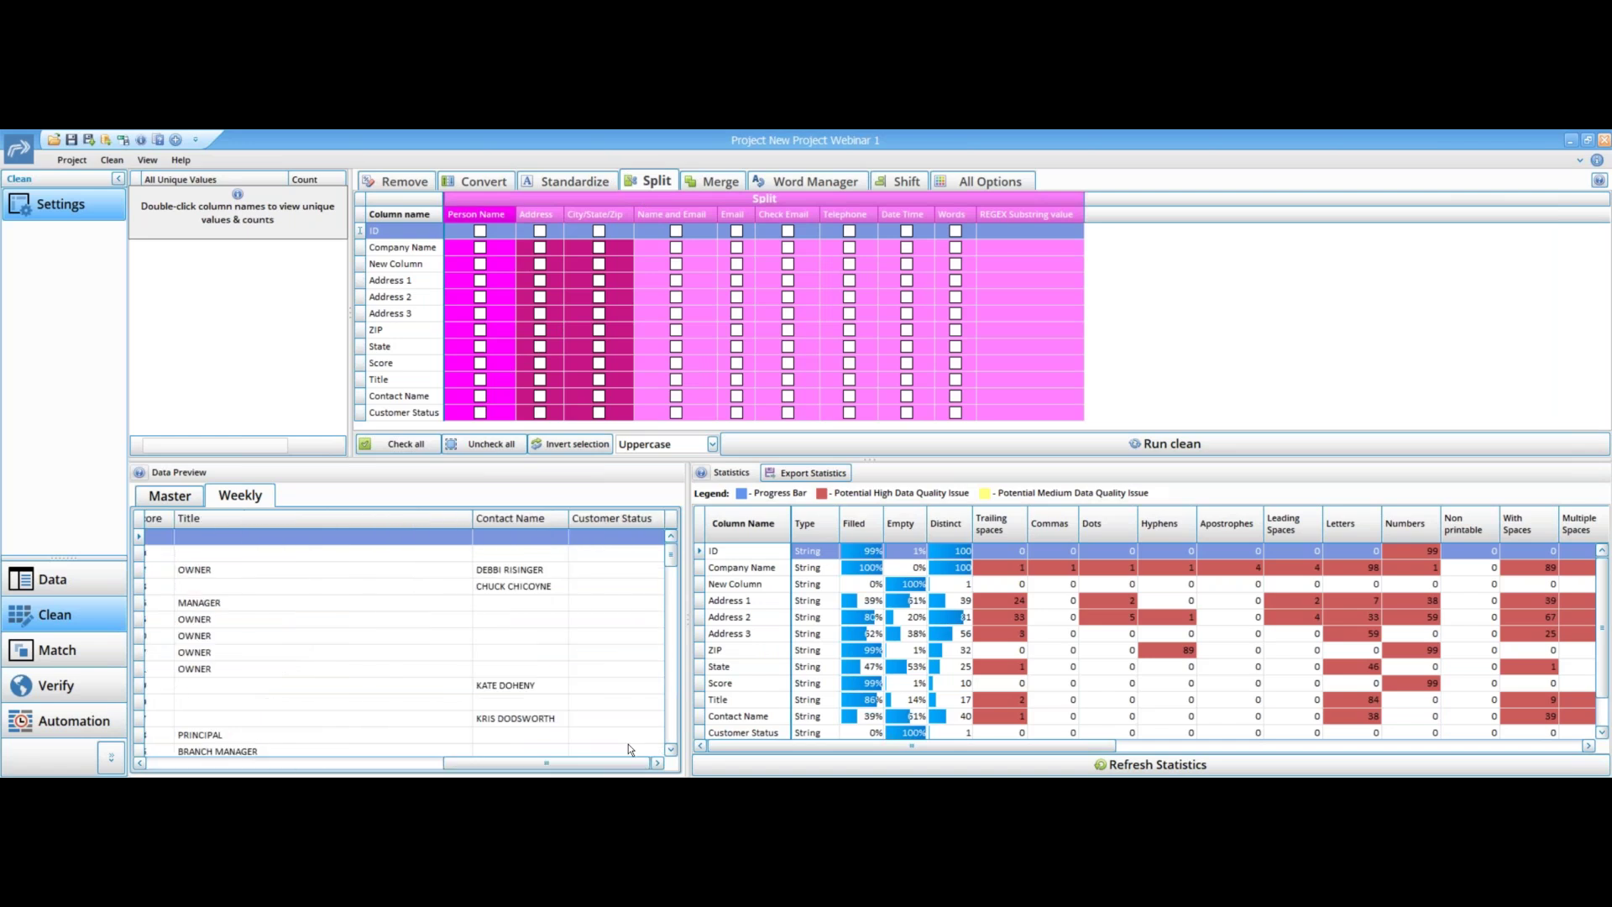
Enable the Person Name split for the Contact Name column
click(480, 398)
click(480, 398)
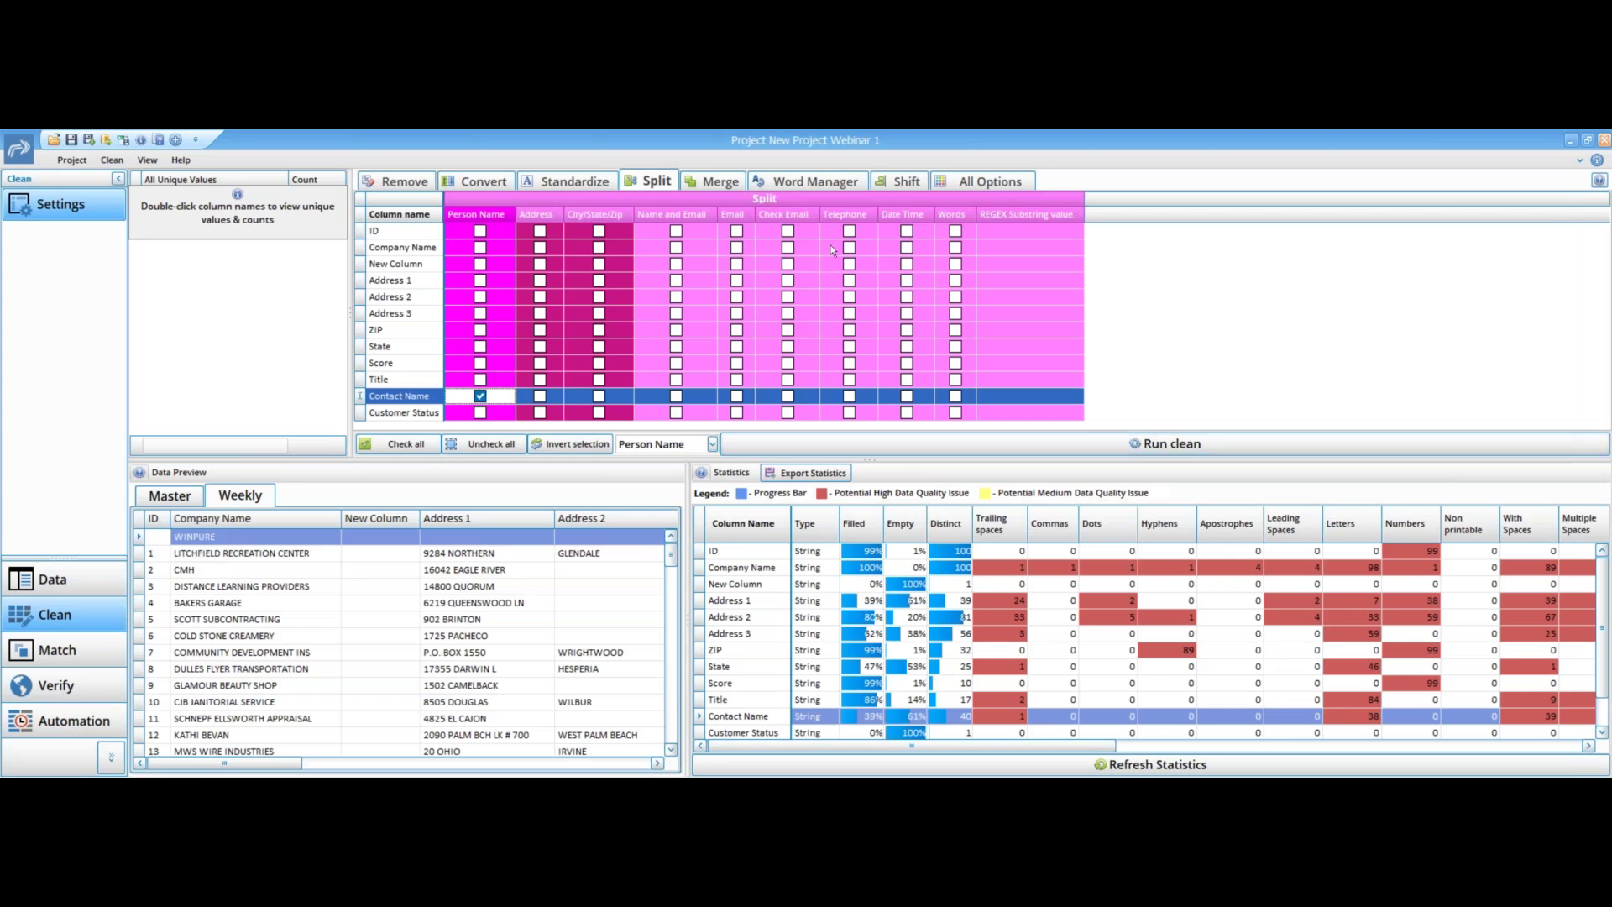
Open the Word Manager for the Weekly table's Title column and sort its values by count in ascending order
click(828, 182)
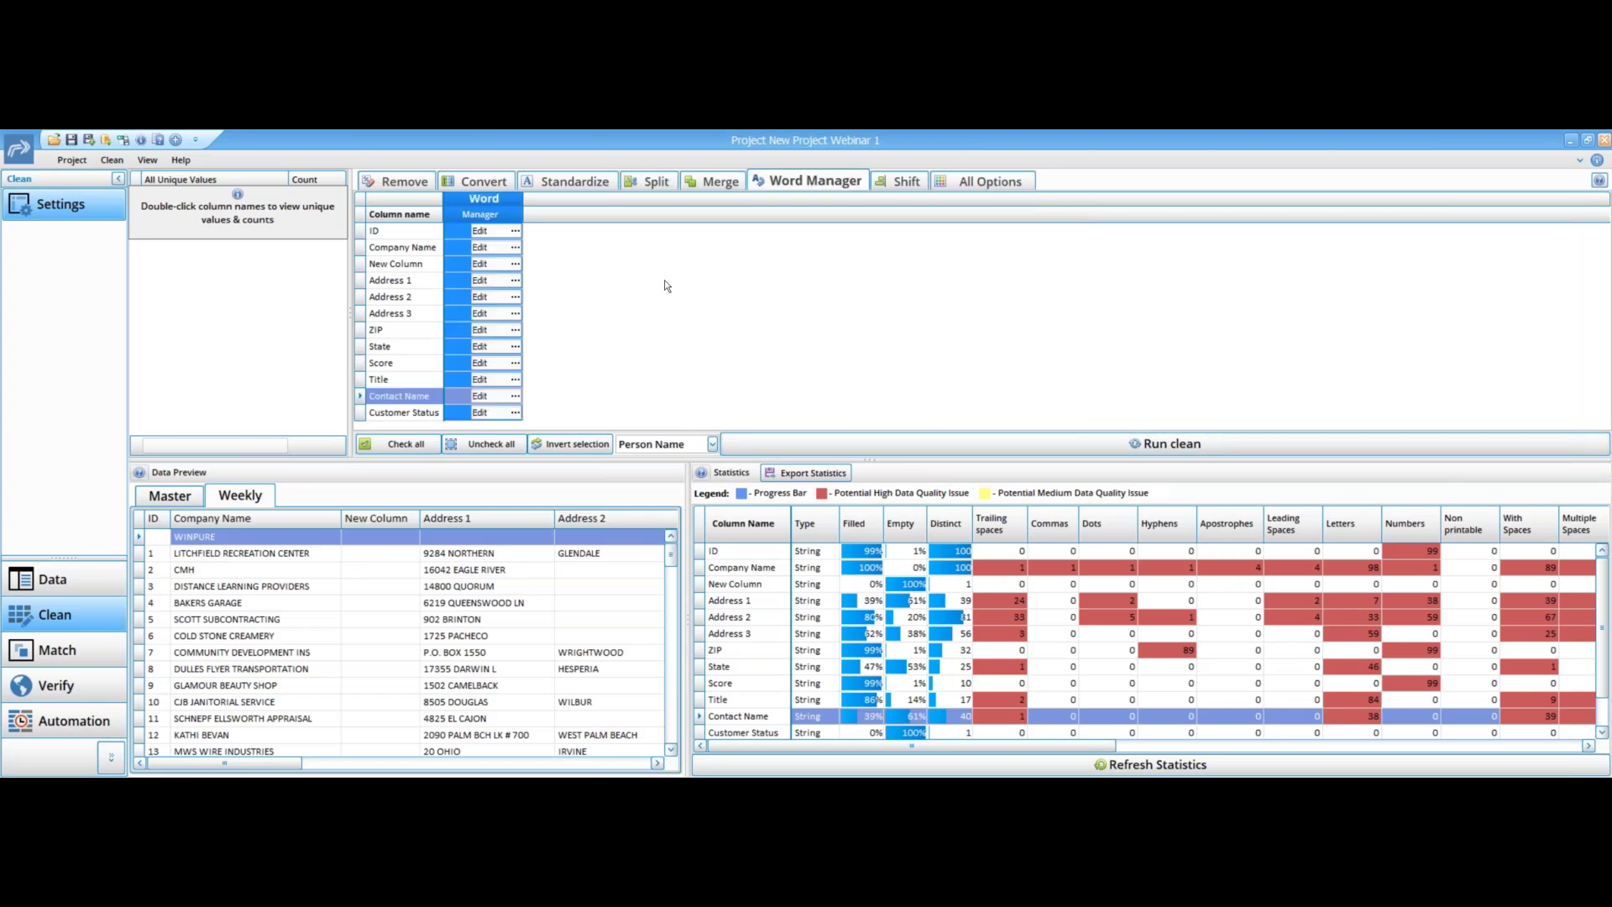
click(420, 380)
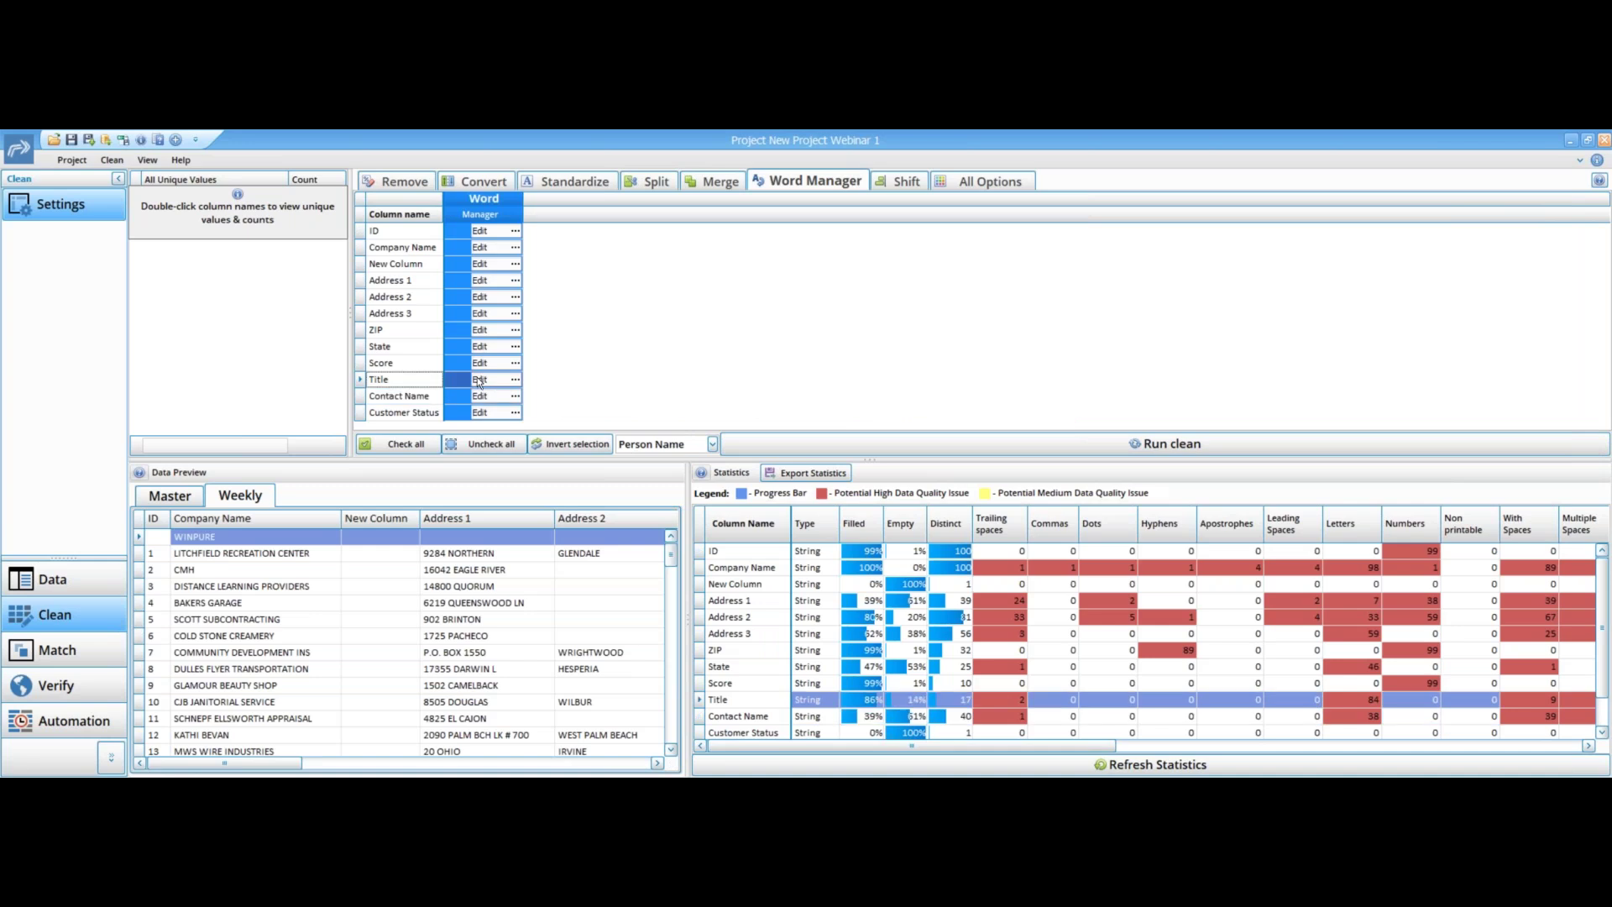
click(481, 381)
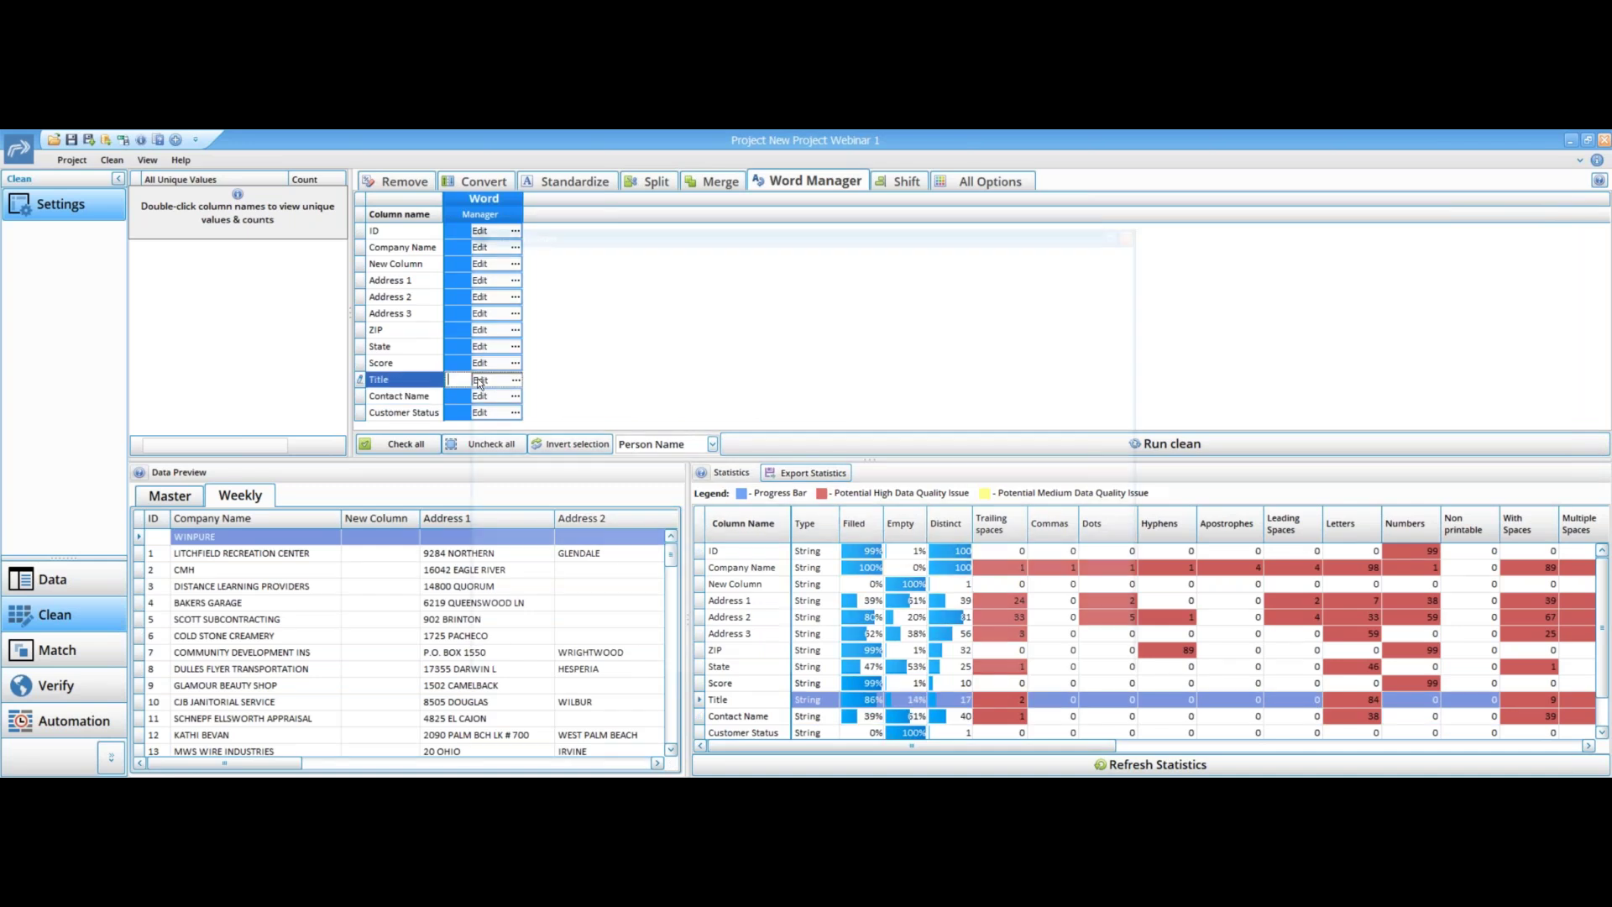
drag(679, 235, 974, 218)
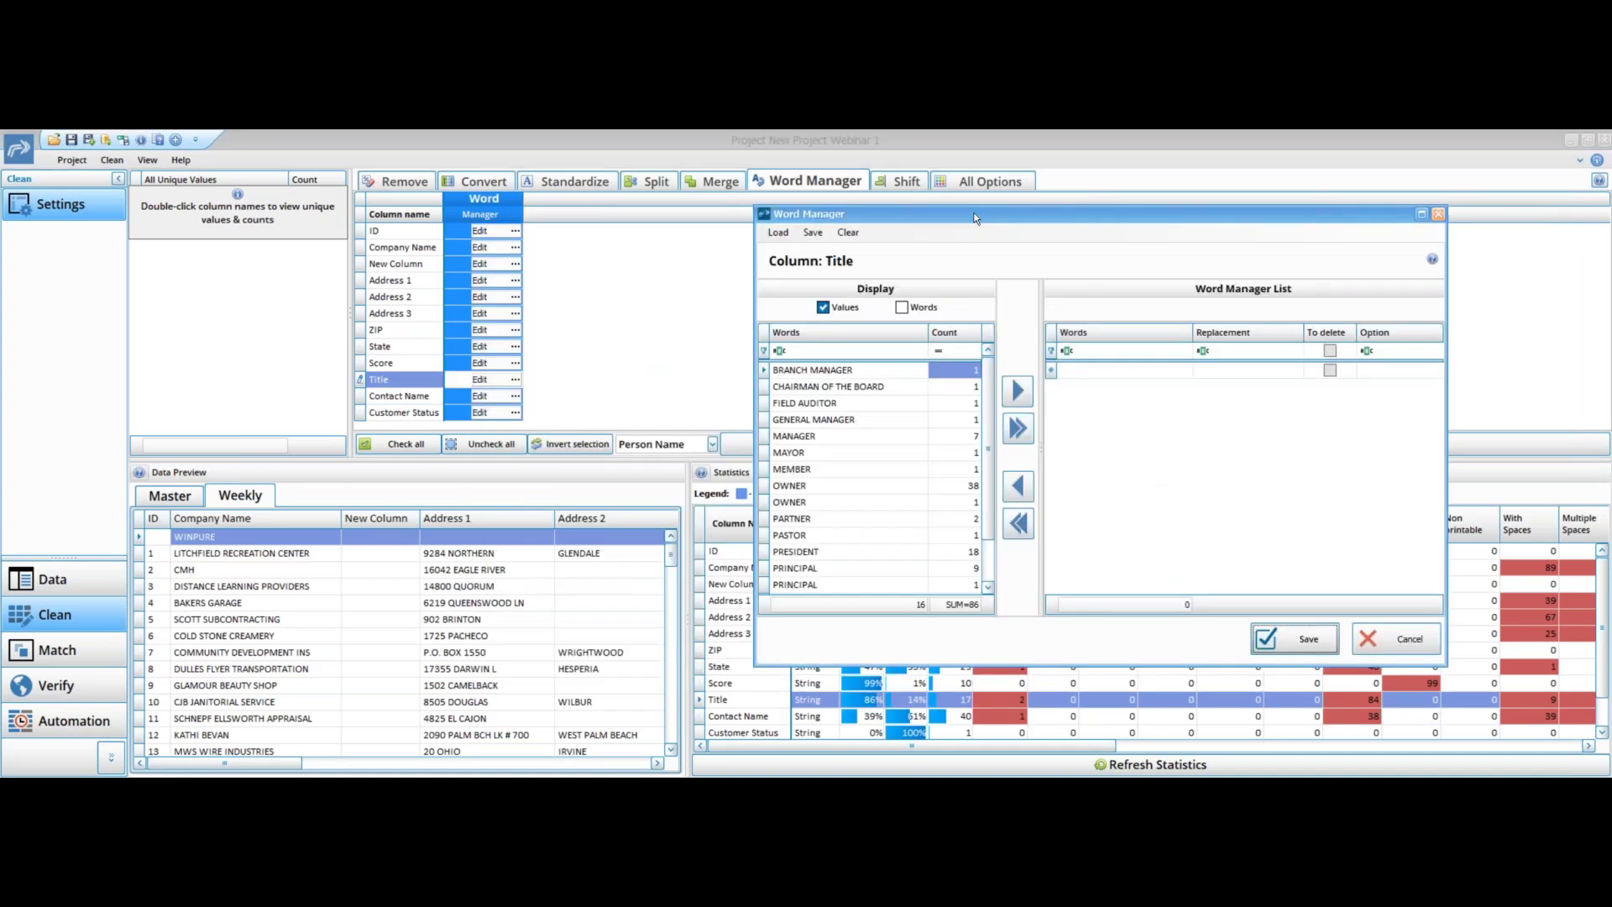
right_click(970, 332)
click(1030, 346)
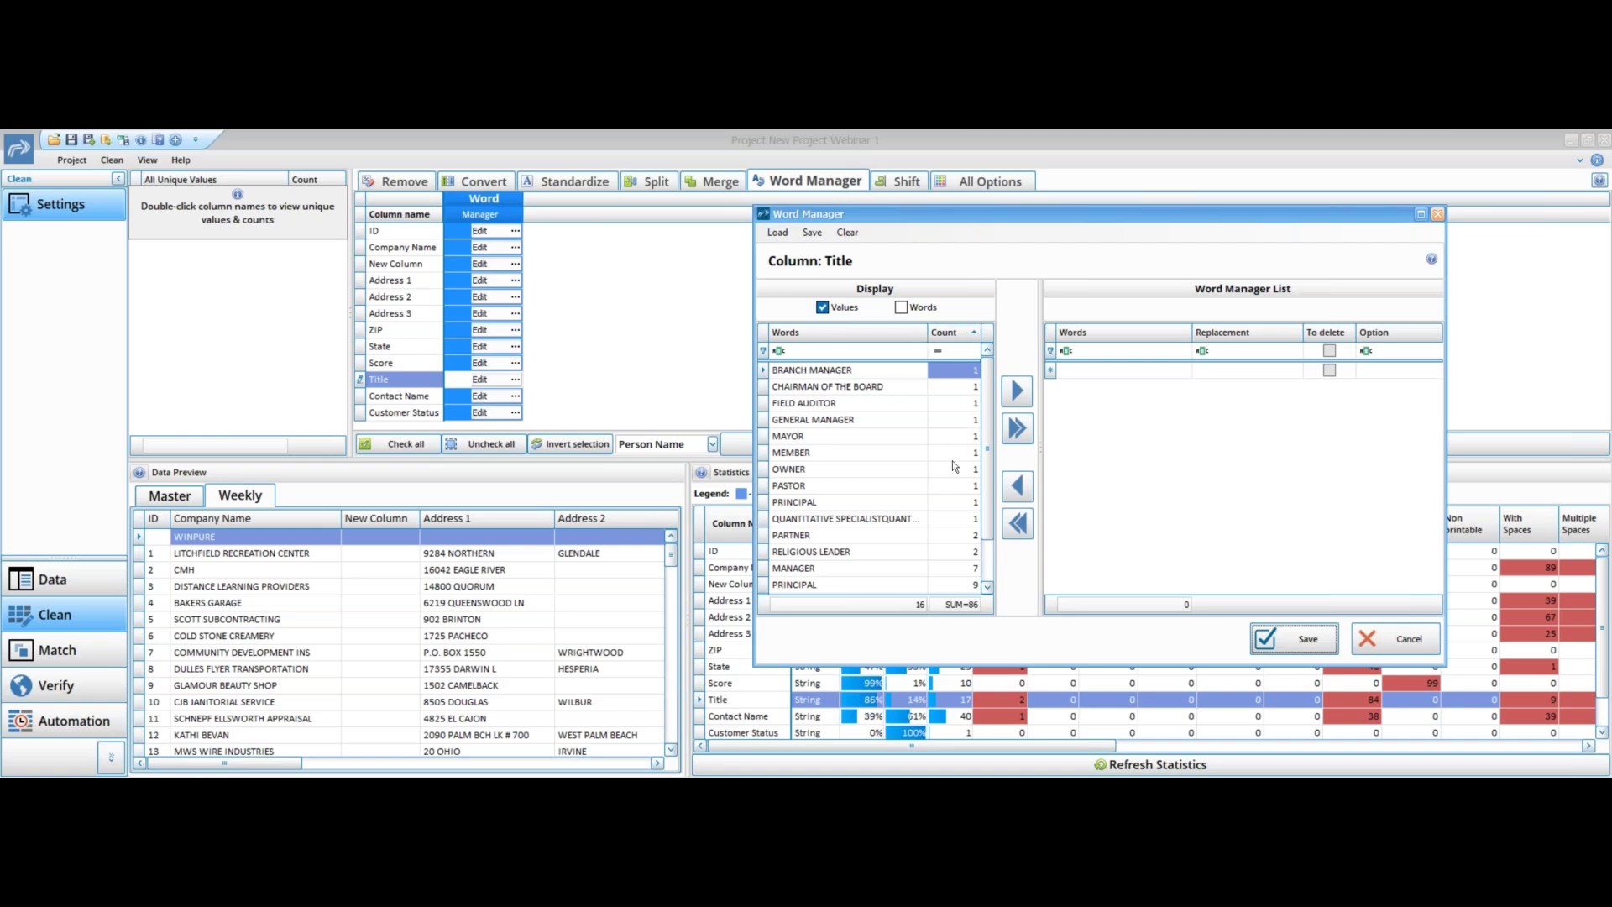
Add OWNER to the Word Manager list with the replacement DIRECTOR, and add all remaining title values to the list
scroll(949, 461, down, 1)
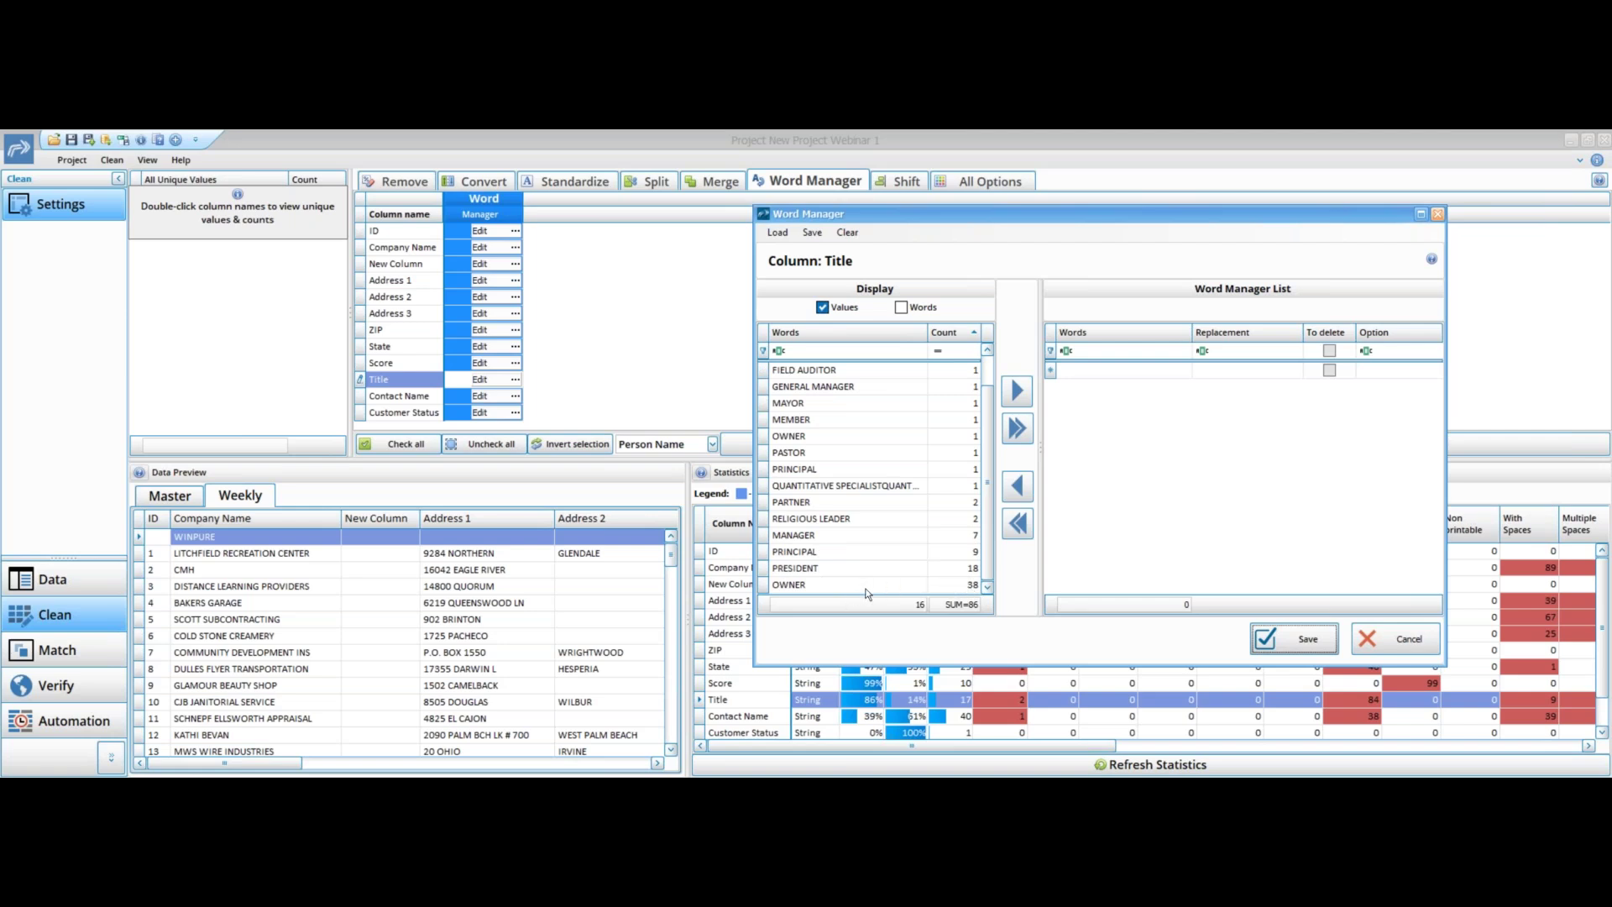
drag(948, 583, 1147, 427)
click(1223, 370)
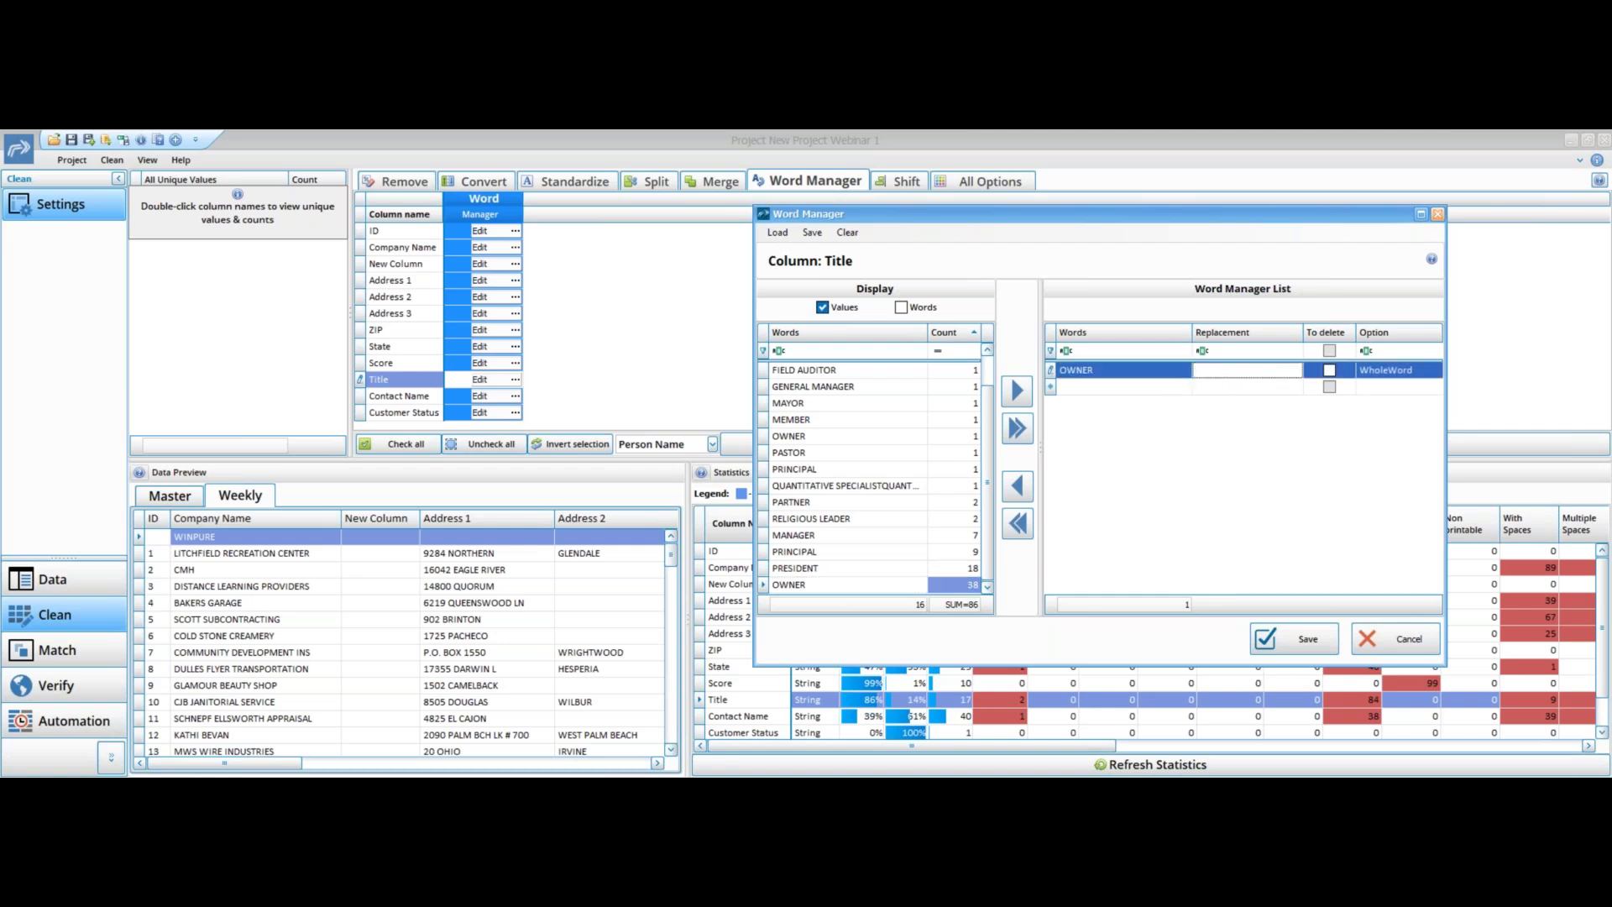
text(DIRECTOR)
click(1017, 429)
click(1204, 391)
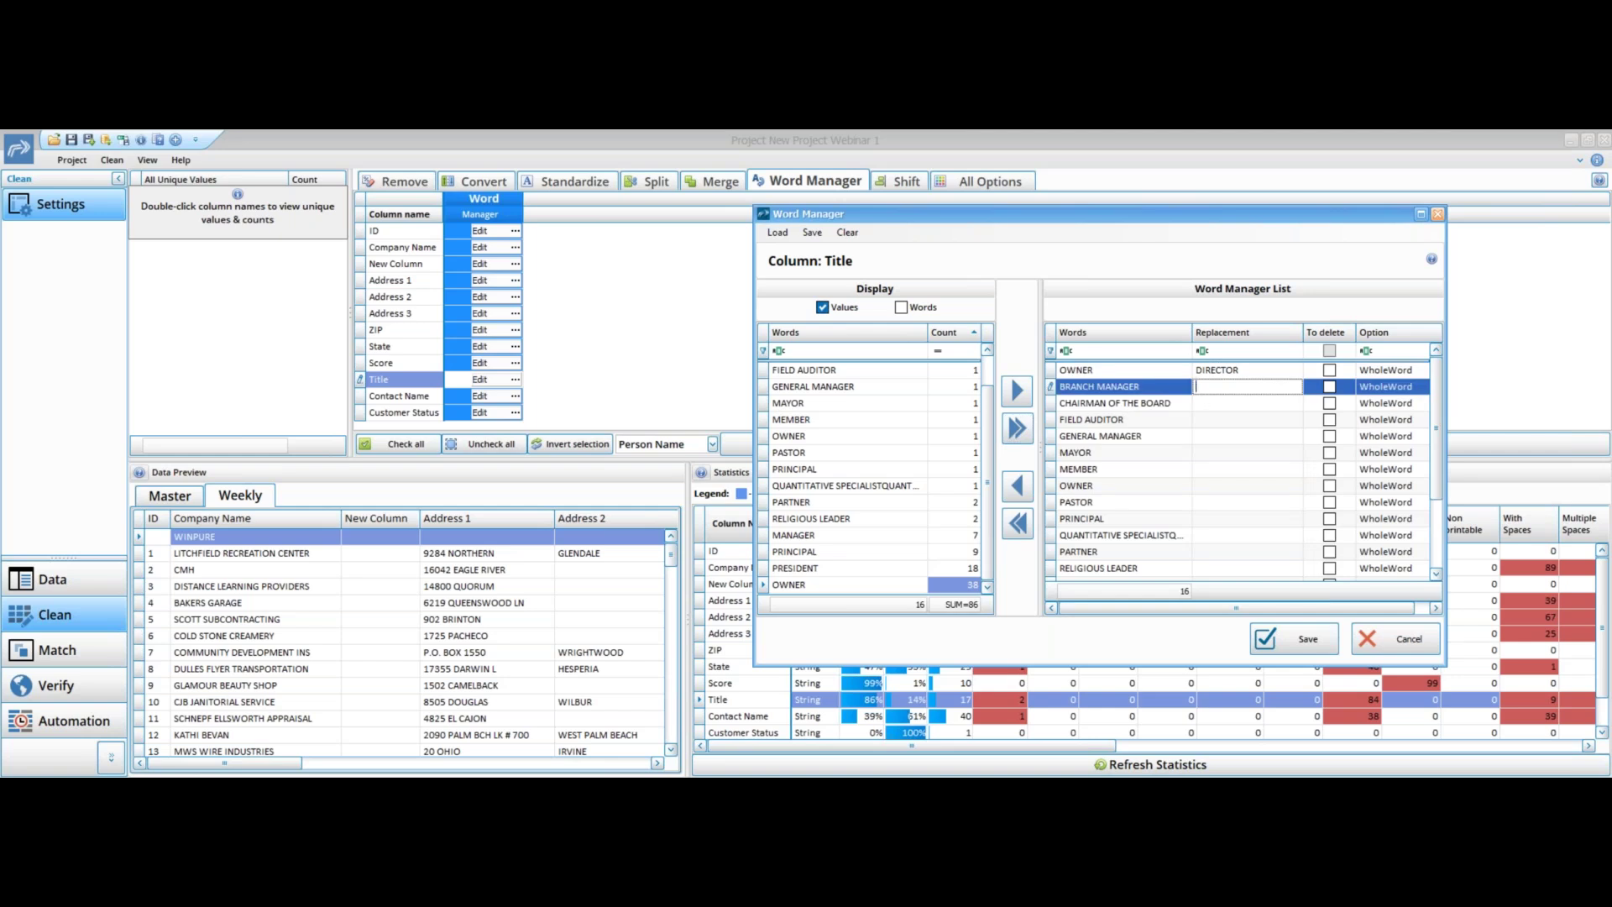
Set the replacement DIRECTOR for BRANCH MANAGER, CHAIRMAN OF THE BOARD, GENERAL MANAGER and MAYOR
click(1218, 369)
key(ctrl+c)
key(Down)
key(ctrl+v)
key(Down)
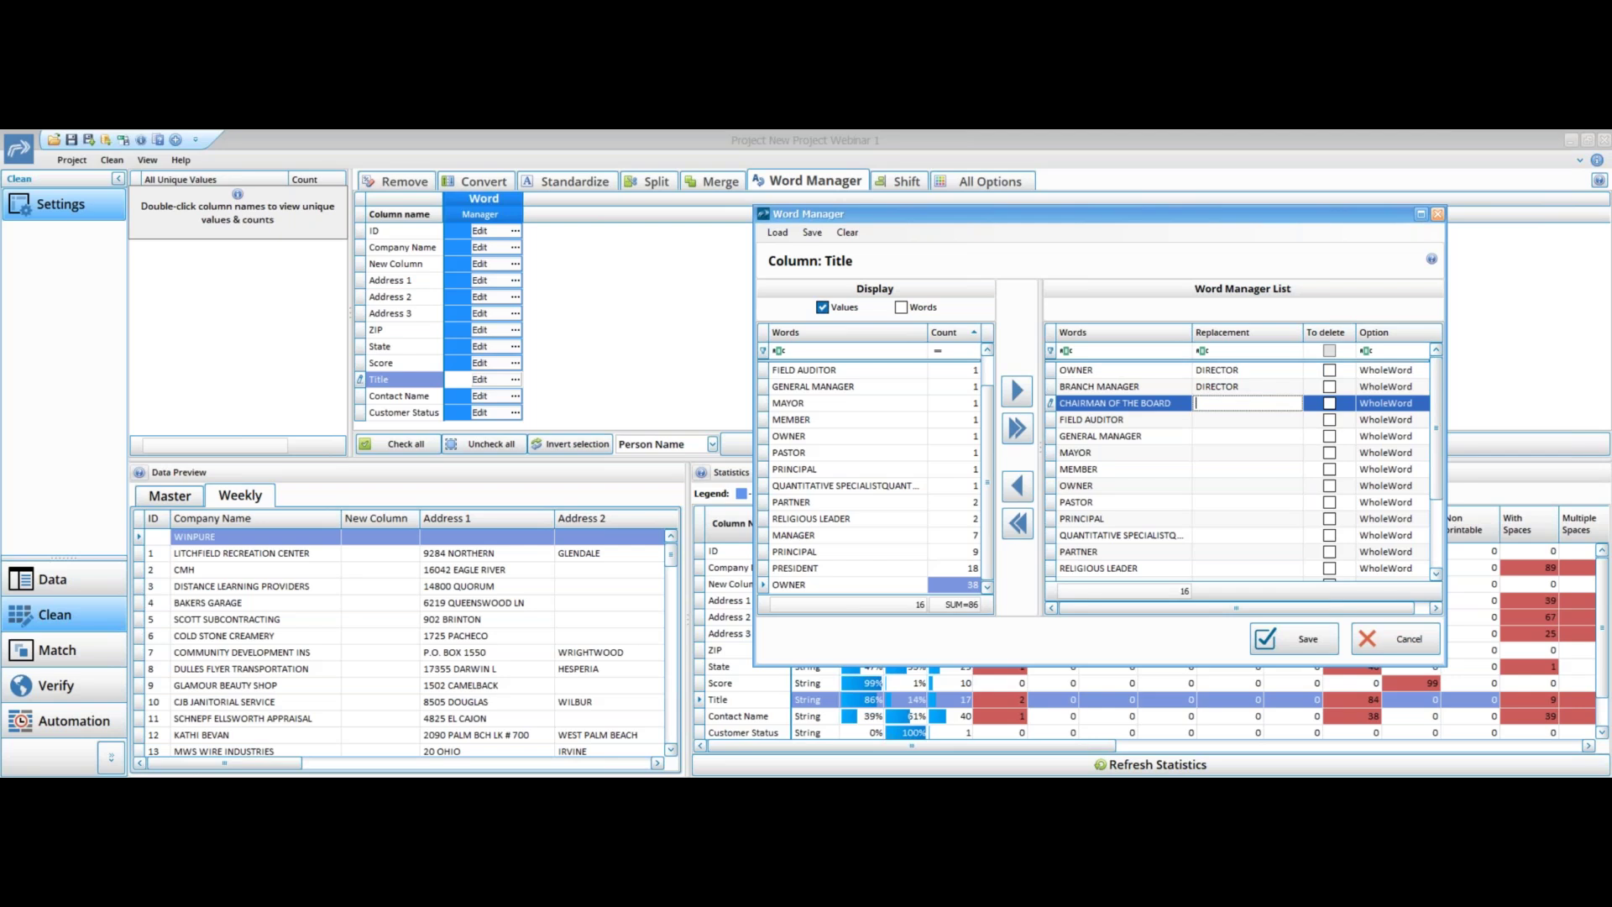
key(ctrl+v)
key(Down)
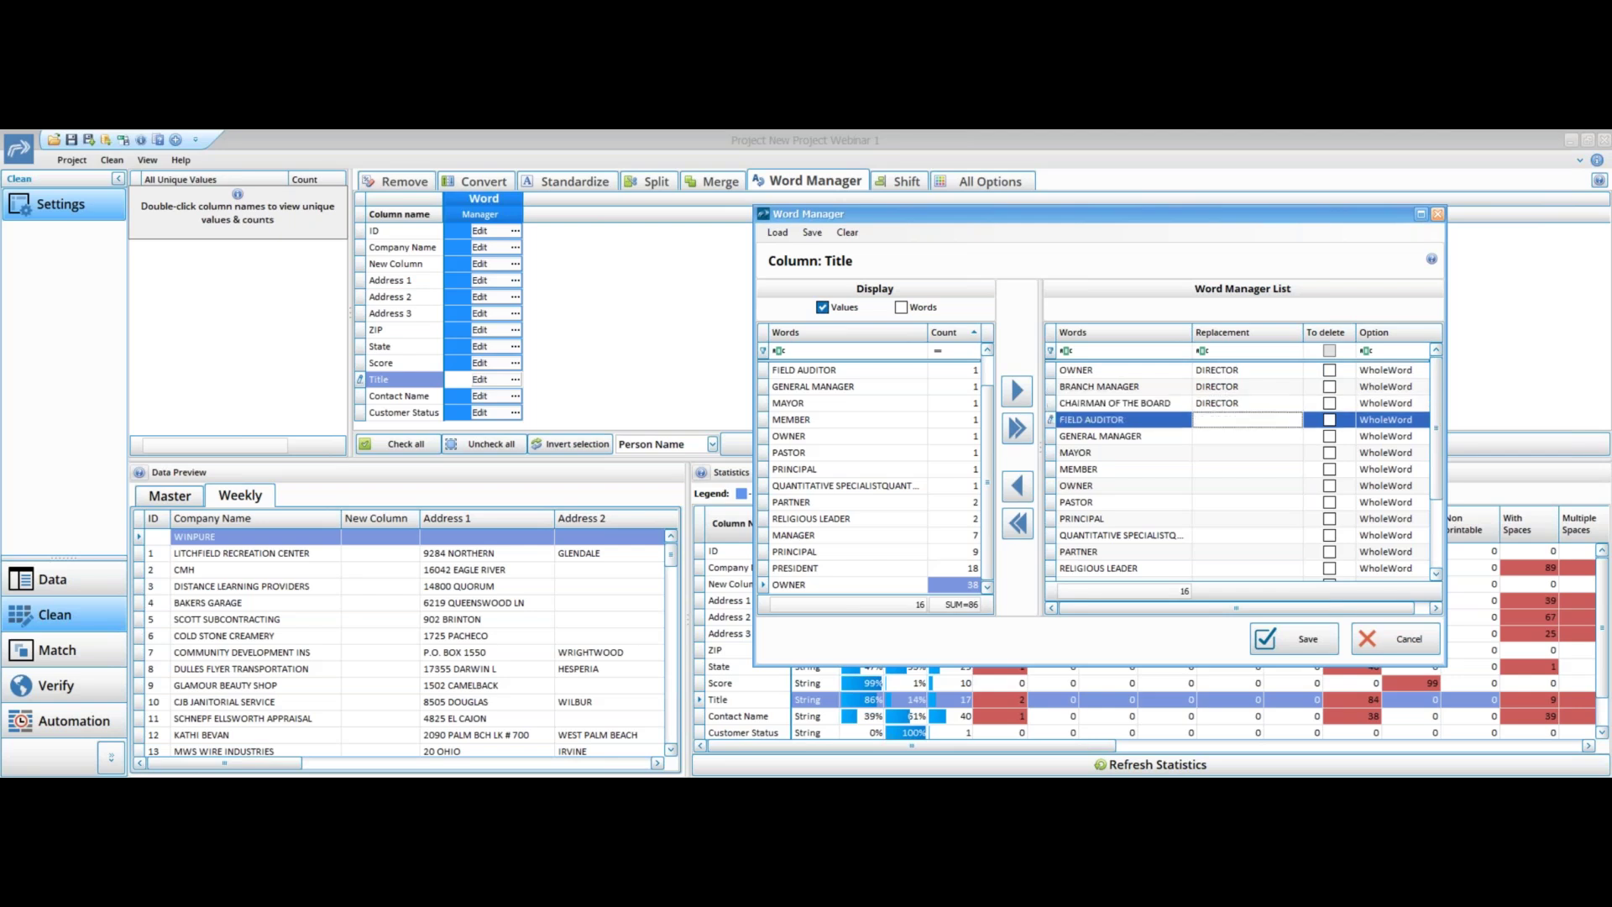
key(Down)
key(ctrl+v)
key(Down)
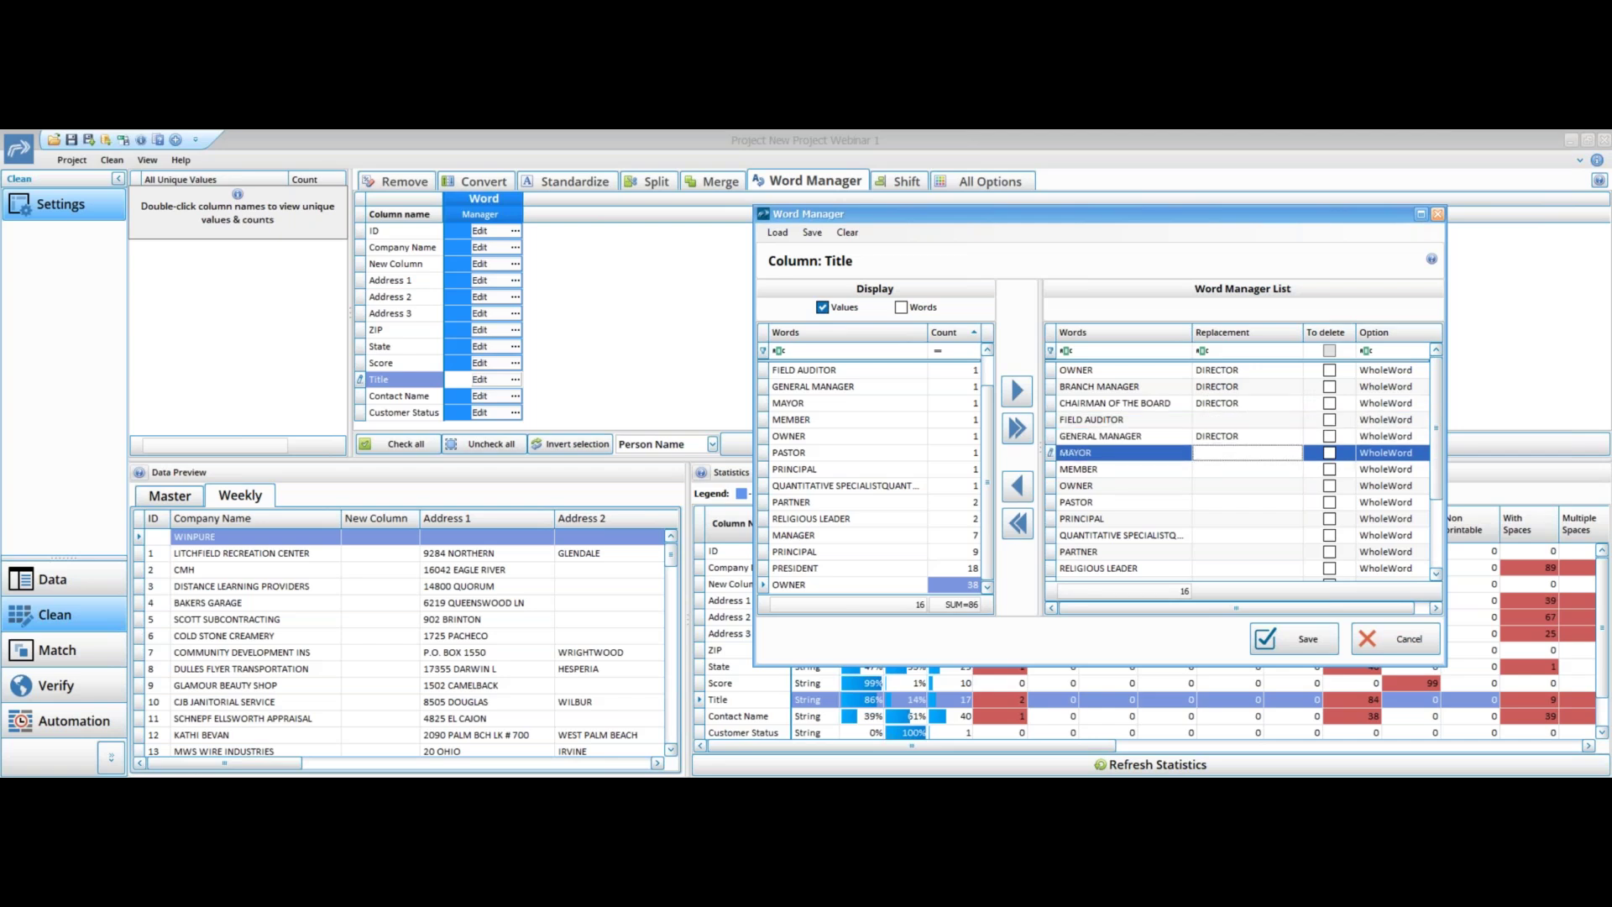
key(ctrl+v)
key(Down)
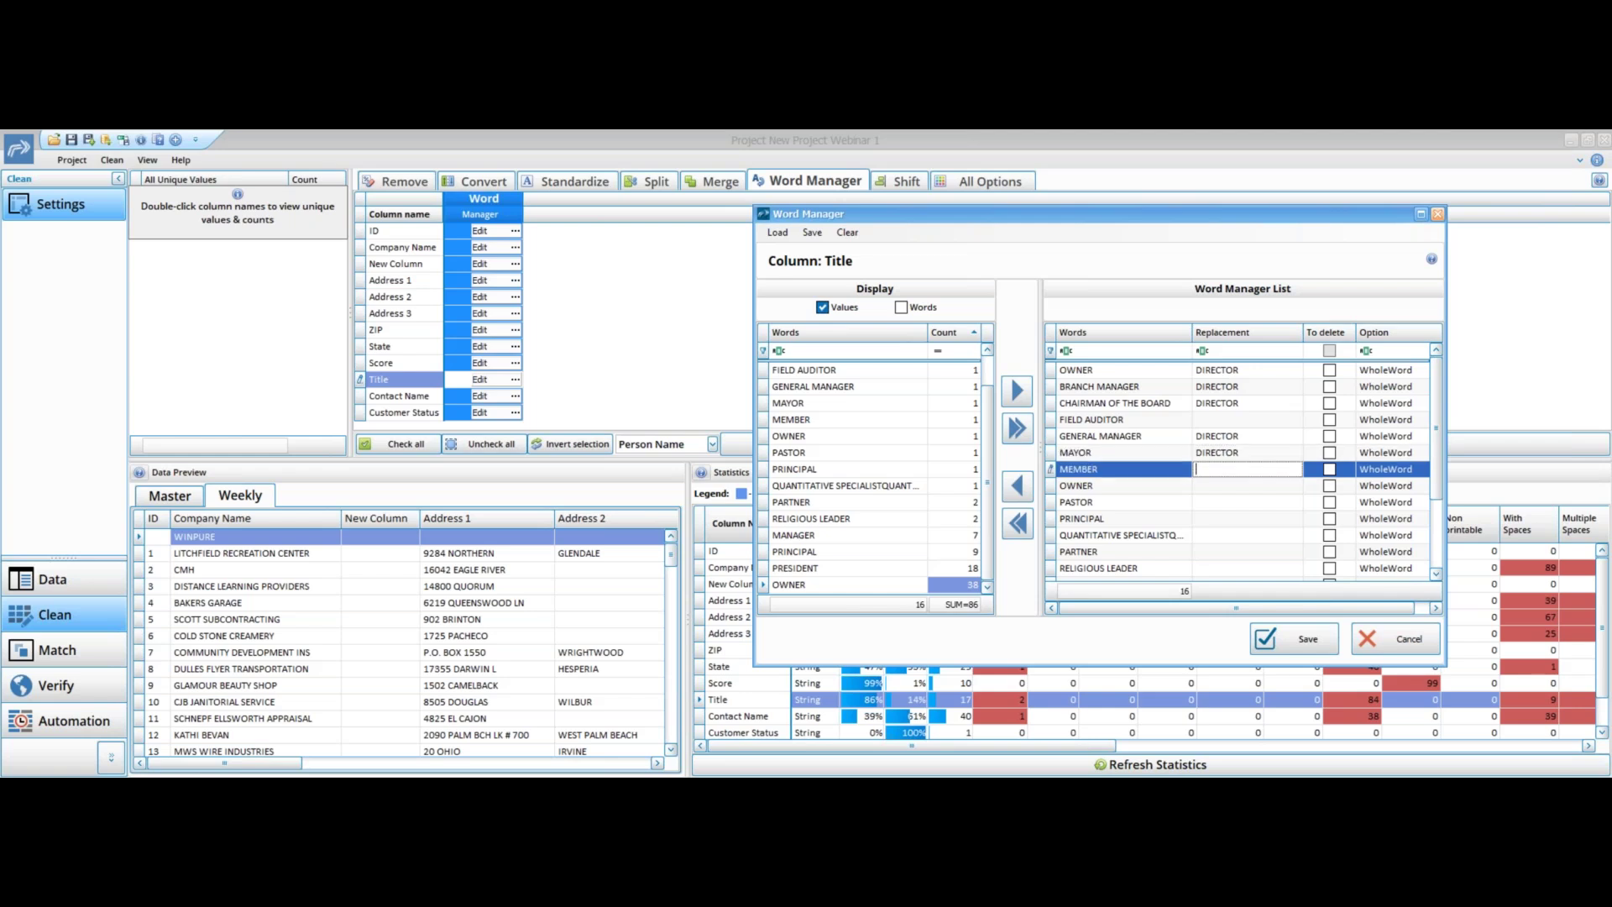
Set the replacement DIRECTOR for the second OWNER entry, PASTOR, the first PRINCIPAL entry and PARTNER
key(Down)
key(ctrl+v)
key(Down)
key(ctrl+v)
key(Down)
key(ctrl+v)
key(Down)
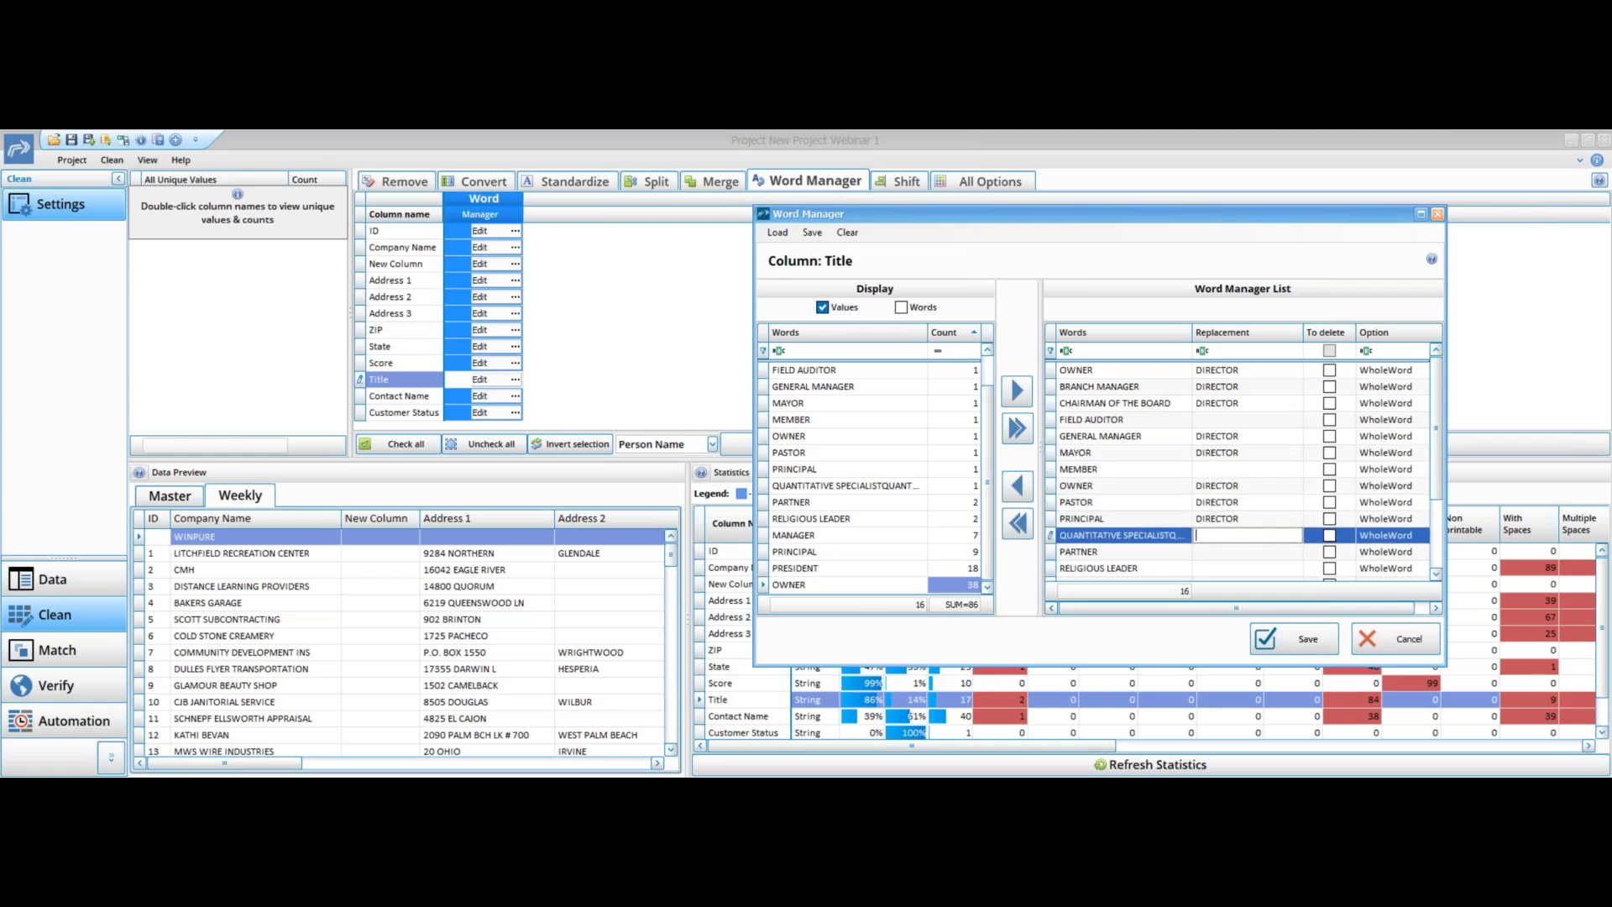
key(Down)
key(ctrl+v)
Set the replacement DIRECTOR for RELIGIOUS LEADER, the second PRINCIPAL entry and PRESIDENT
key(Down)
key(Down)
key(Down)
key(Down)
key(Down)
key(Up)
key(Up)
key(Up)
key(Up)
key(ctrl+v)
key(Down)
key(Down)
key(ctrl+v)
key(Down)
key(ctrl+v)
Set the replacement MANAGER for the MANAGER and quantitative specialist entries
key(Up)
key(Up)
text(MANAGER)
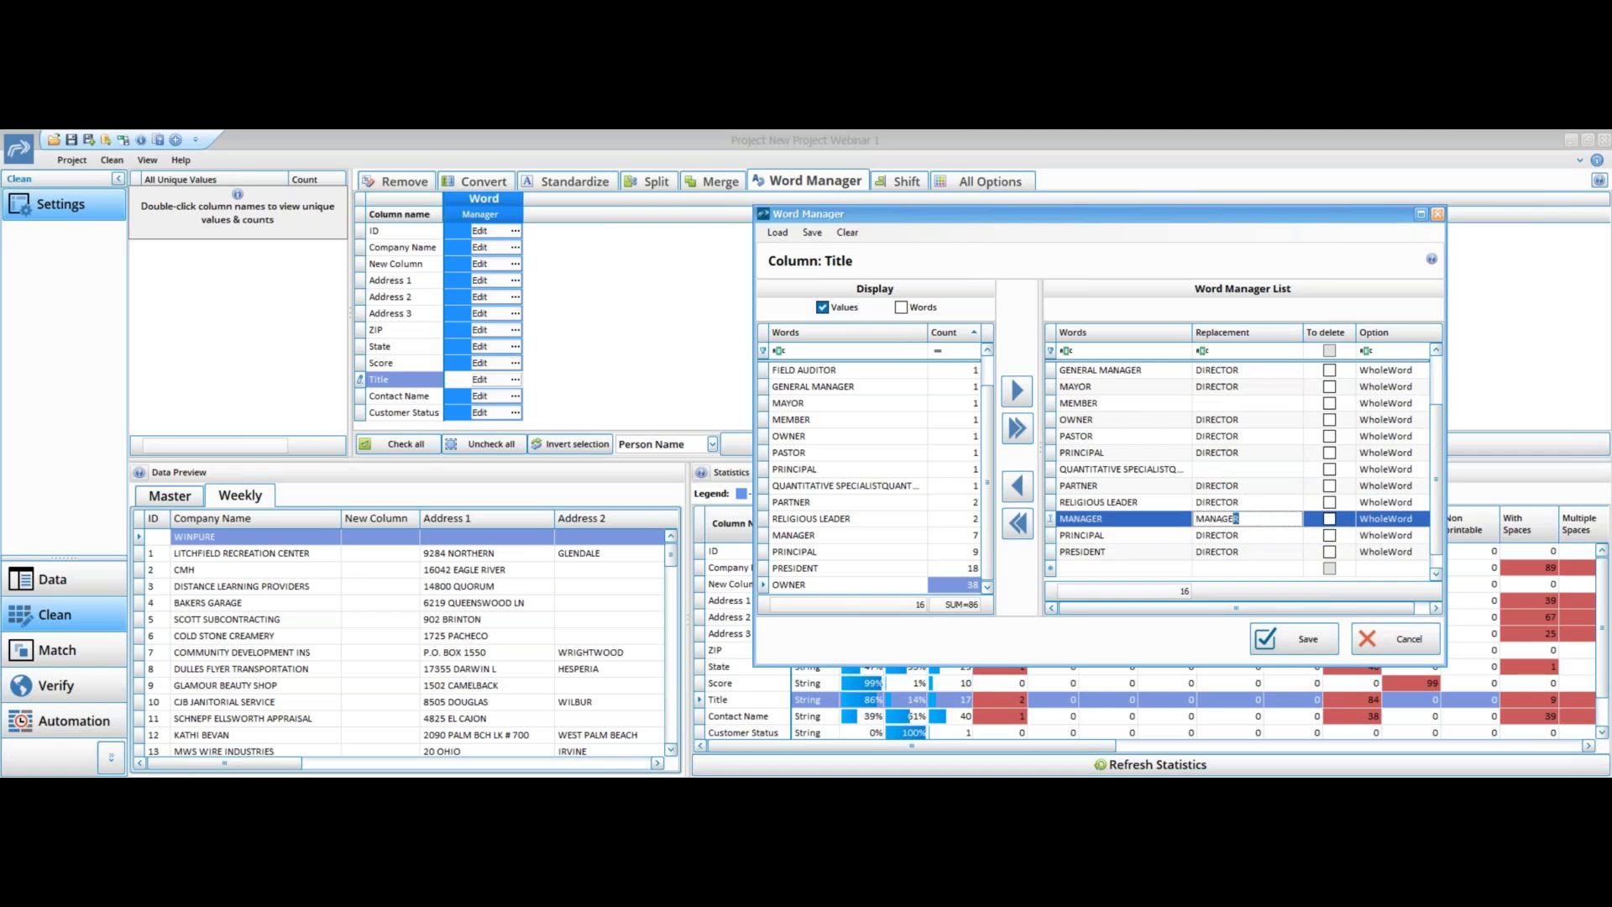
key(shift+Home)
key(ctrl+c)
key(Up)
key(Up)
key(Up)
key(ctrl+v)
Set the replacement MANAGER for the MEMBER and FIELD AUDITOR entries
key(Up)
key(Up)
key(Up)
key(Up)
key(ctrl+v)
key(Up)
key(Up)
key(Up)
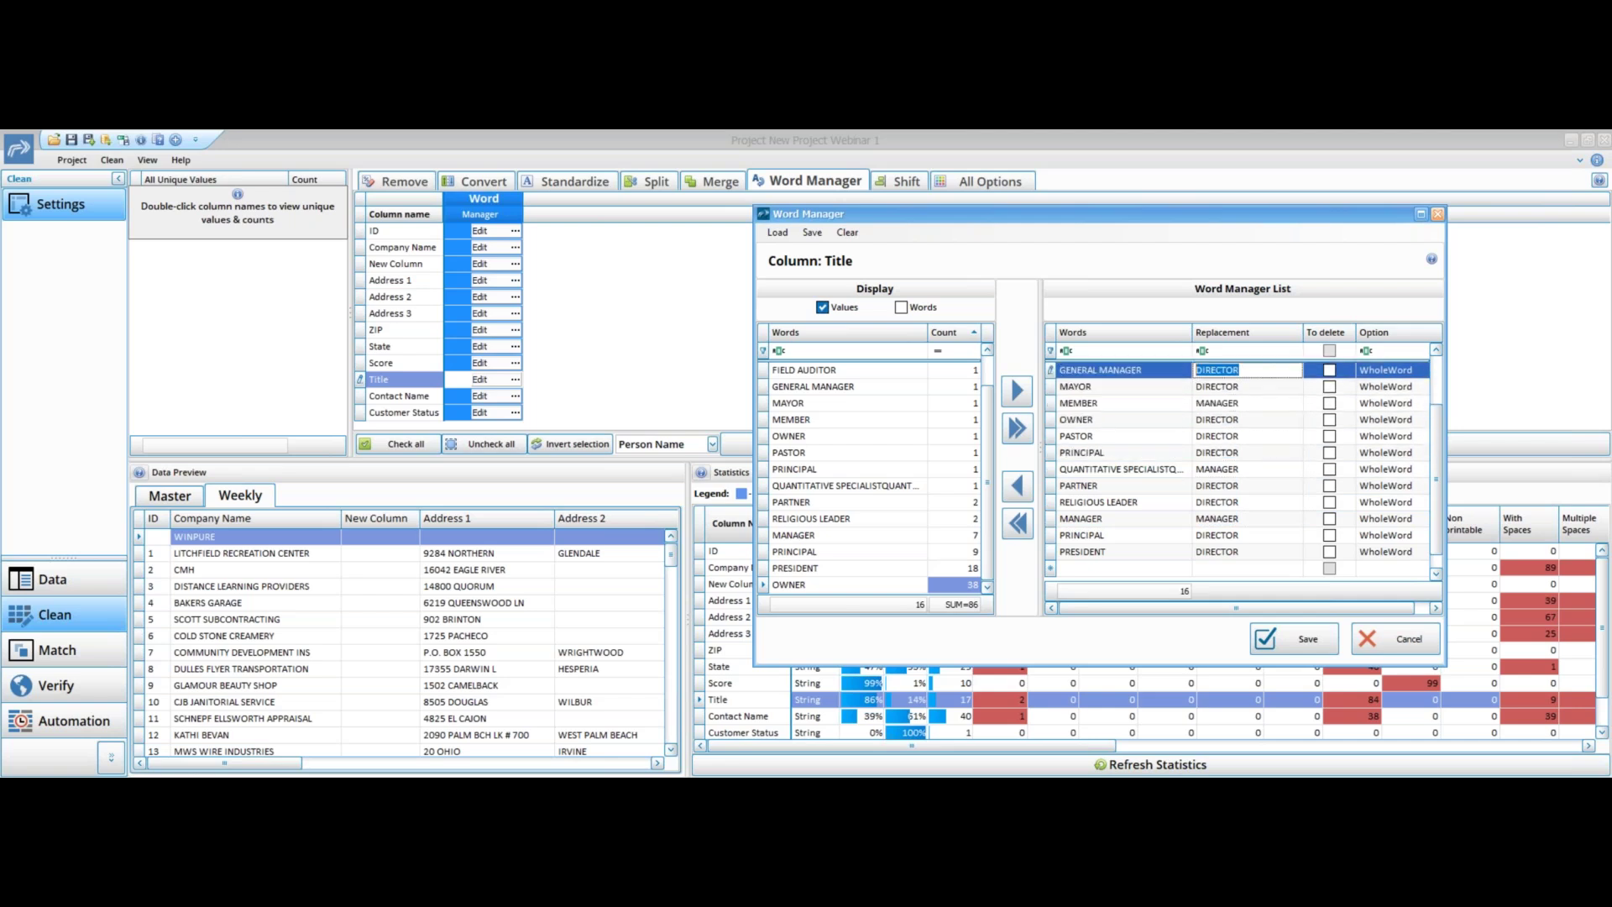
key(ctrl+v)
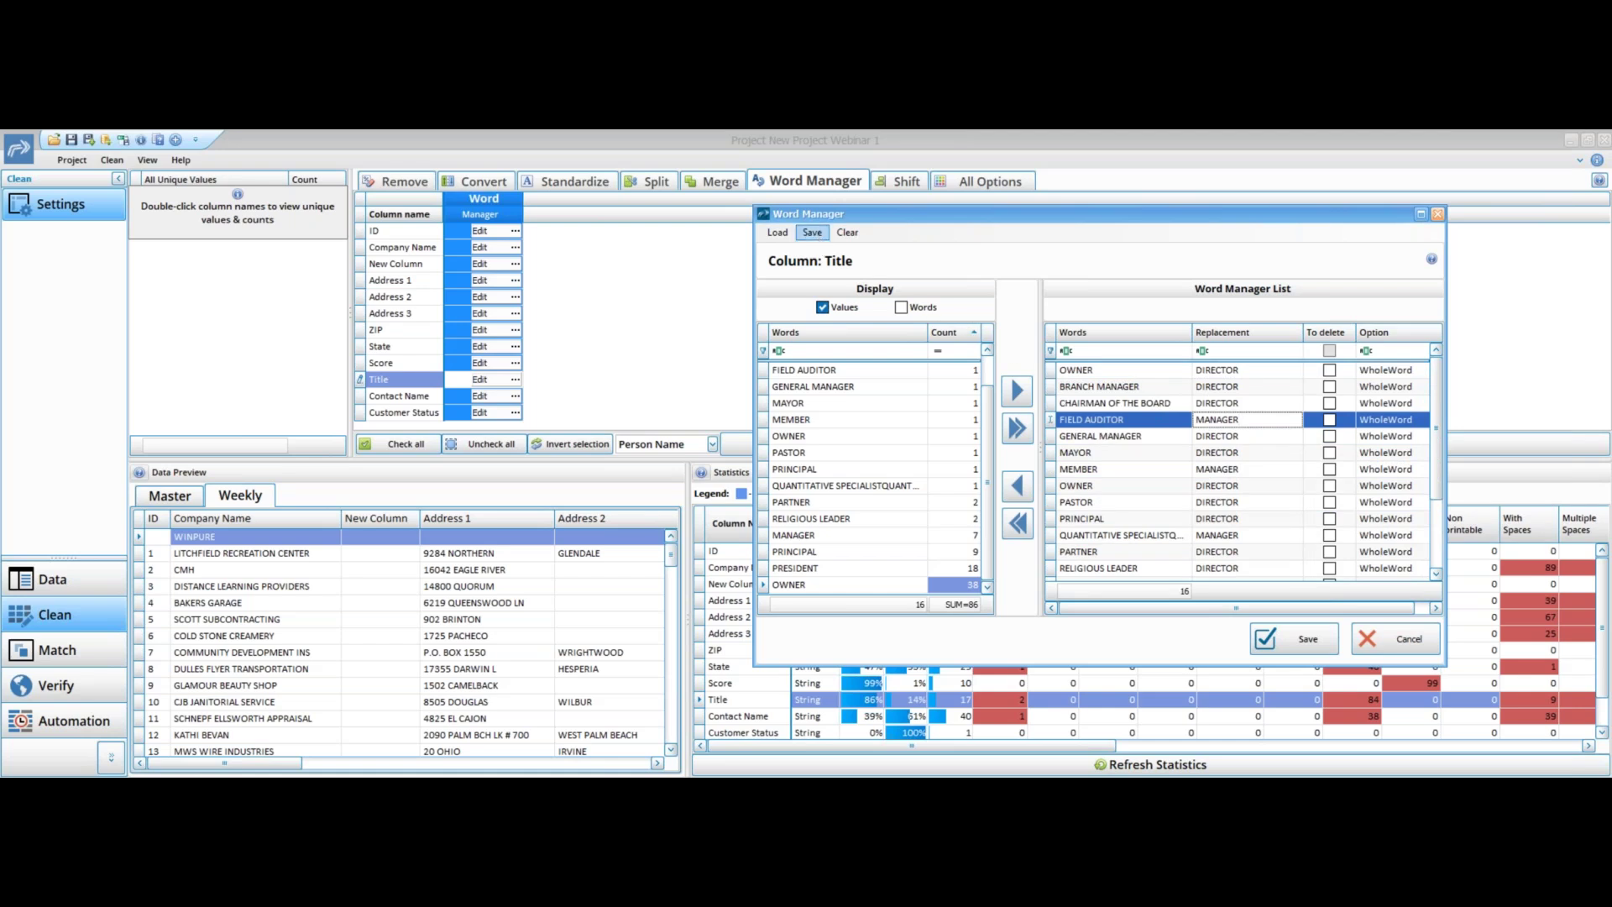
Export the Title column's replacement dictionary as a CSV file named Word Manager Titles
click(812, 233)
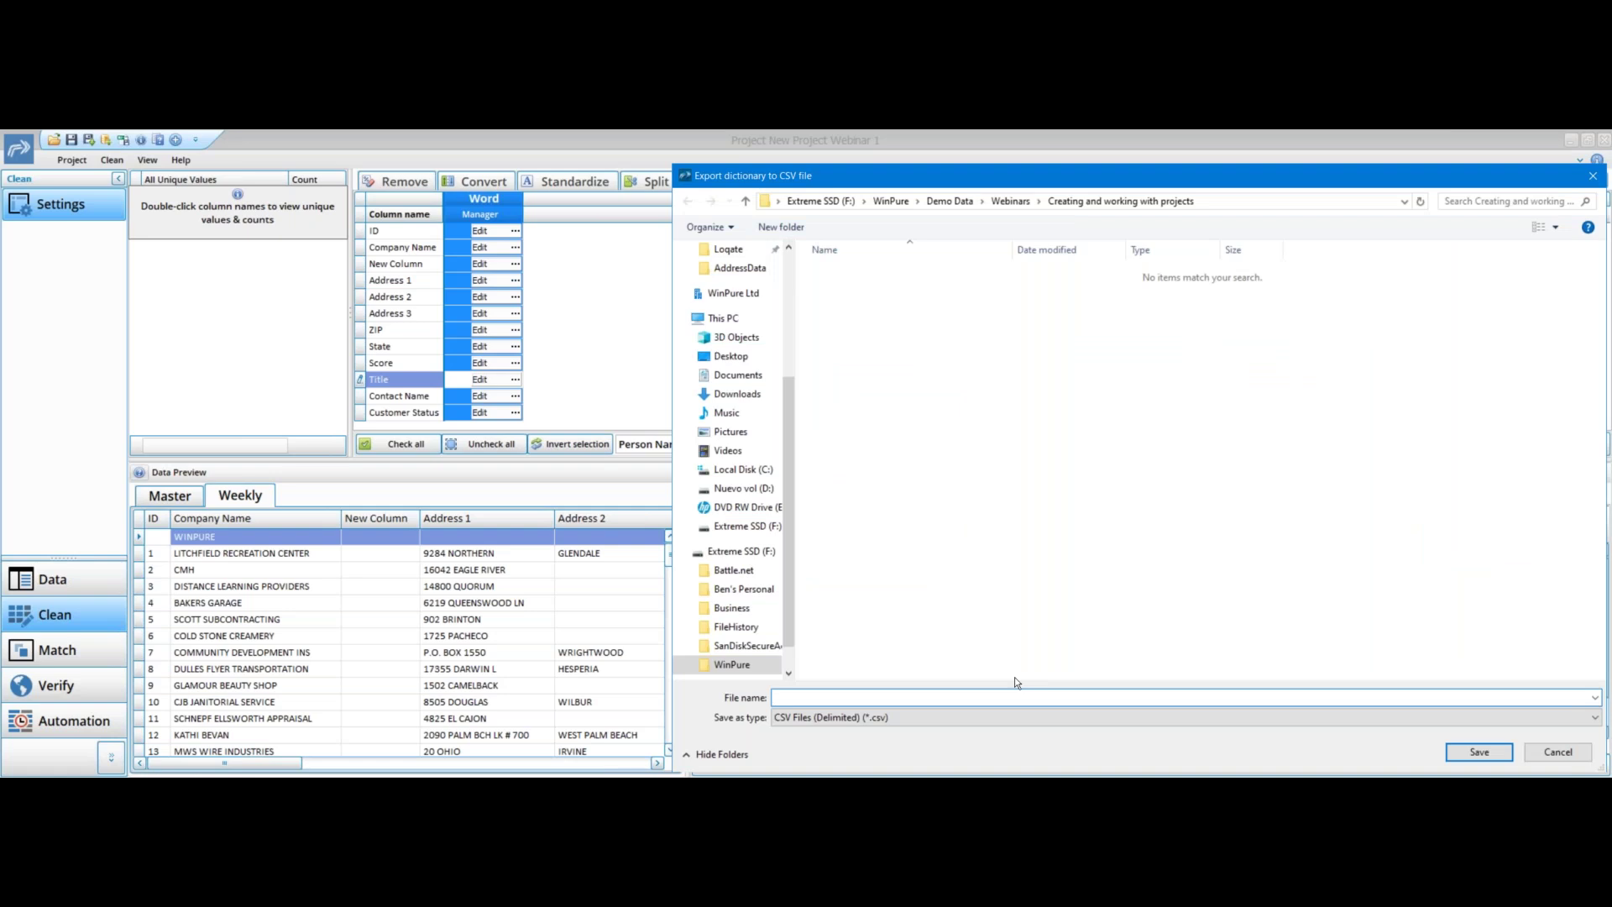
text(Word Manager Titles)
click(1457, 758)
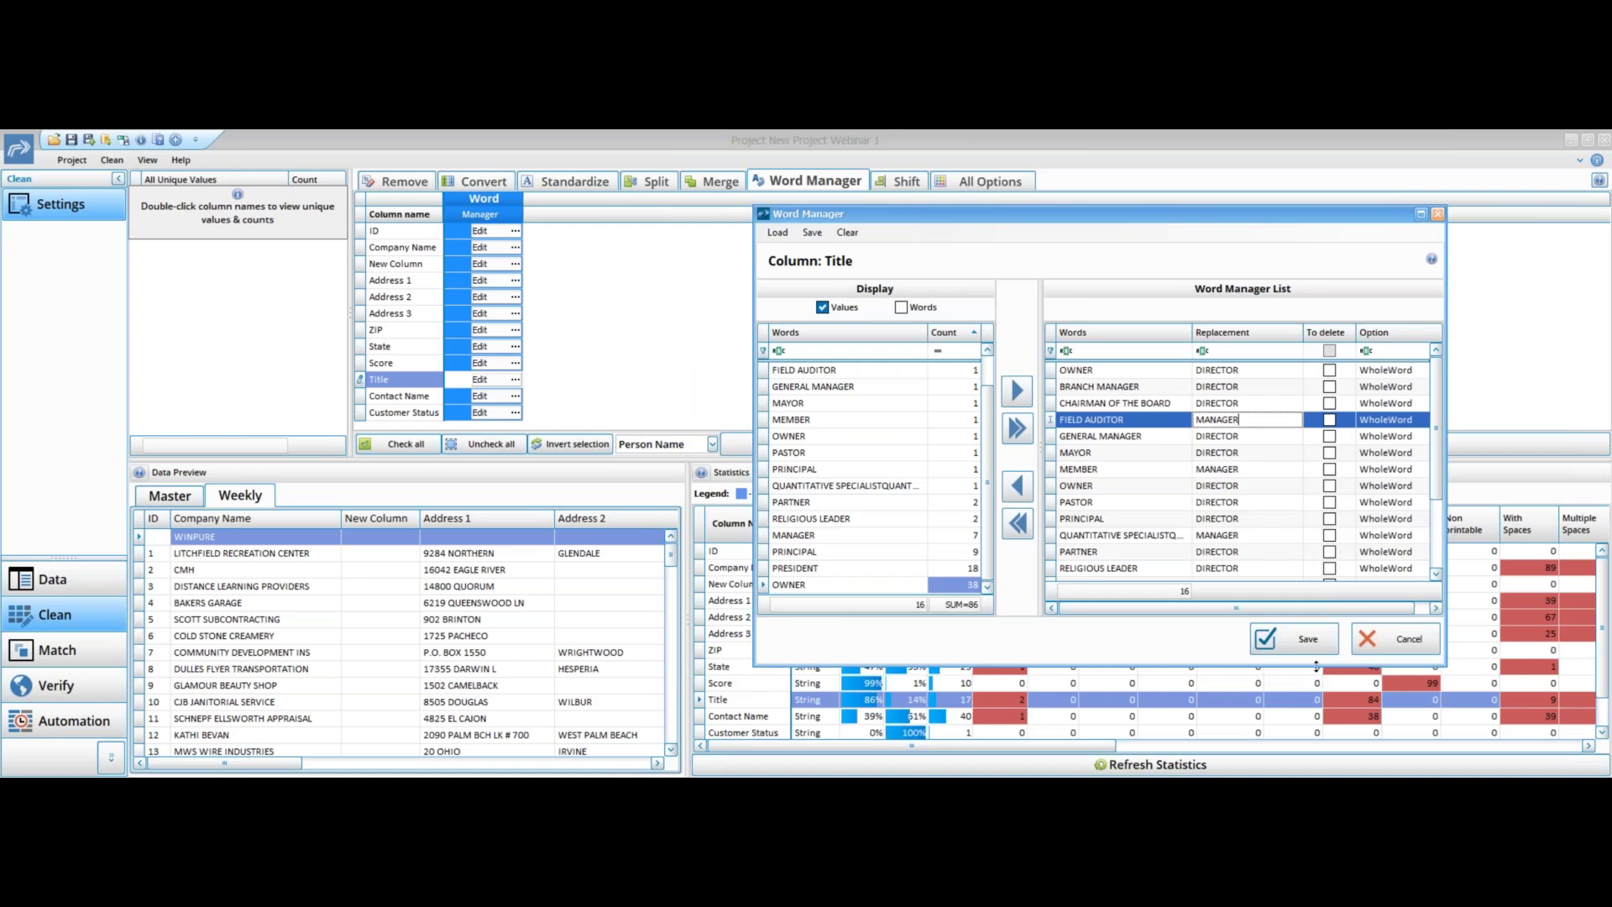
Save the Title column's Word Manager list and run the cleaning on the Weekly table
click(1306, 647)
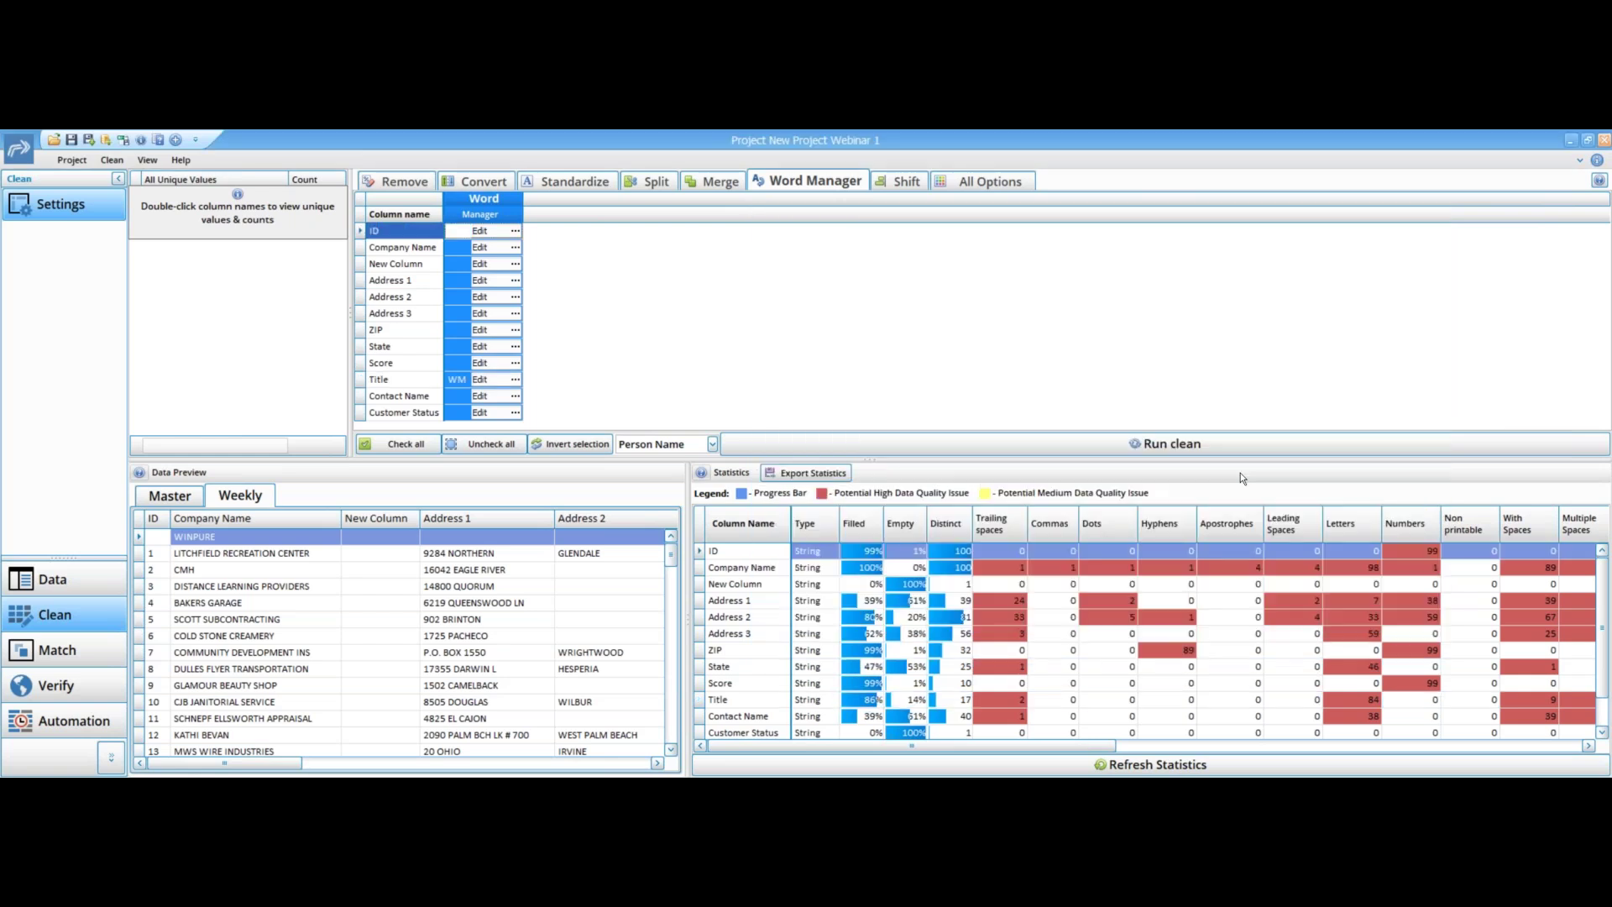
click(1242, 444)
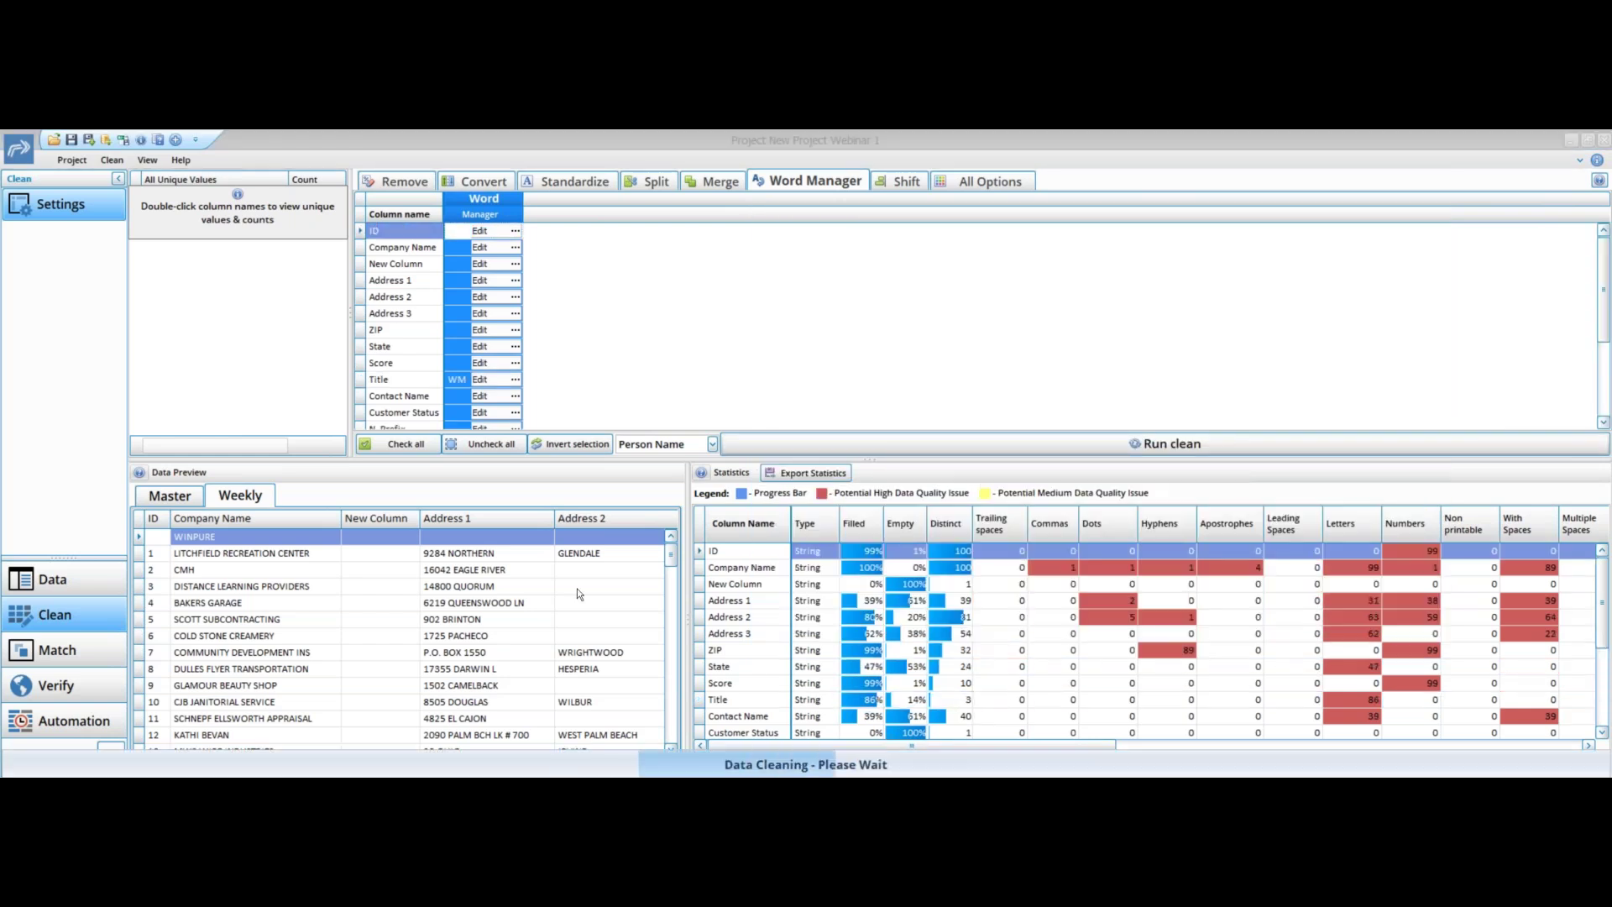
Review all cleaning options of the Weekly table and save its matrix as the CSV file Weekly_Matrix
click(983, 181)
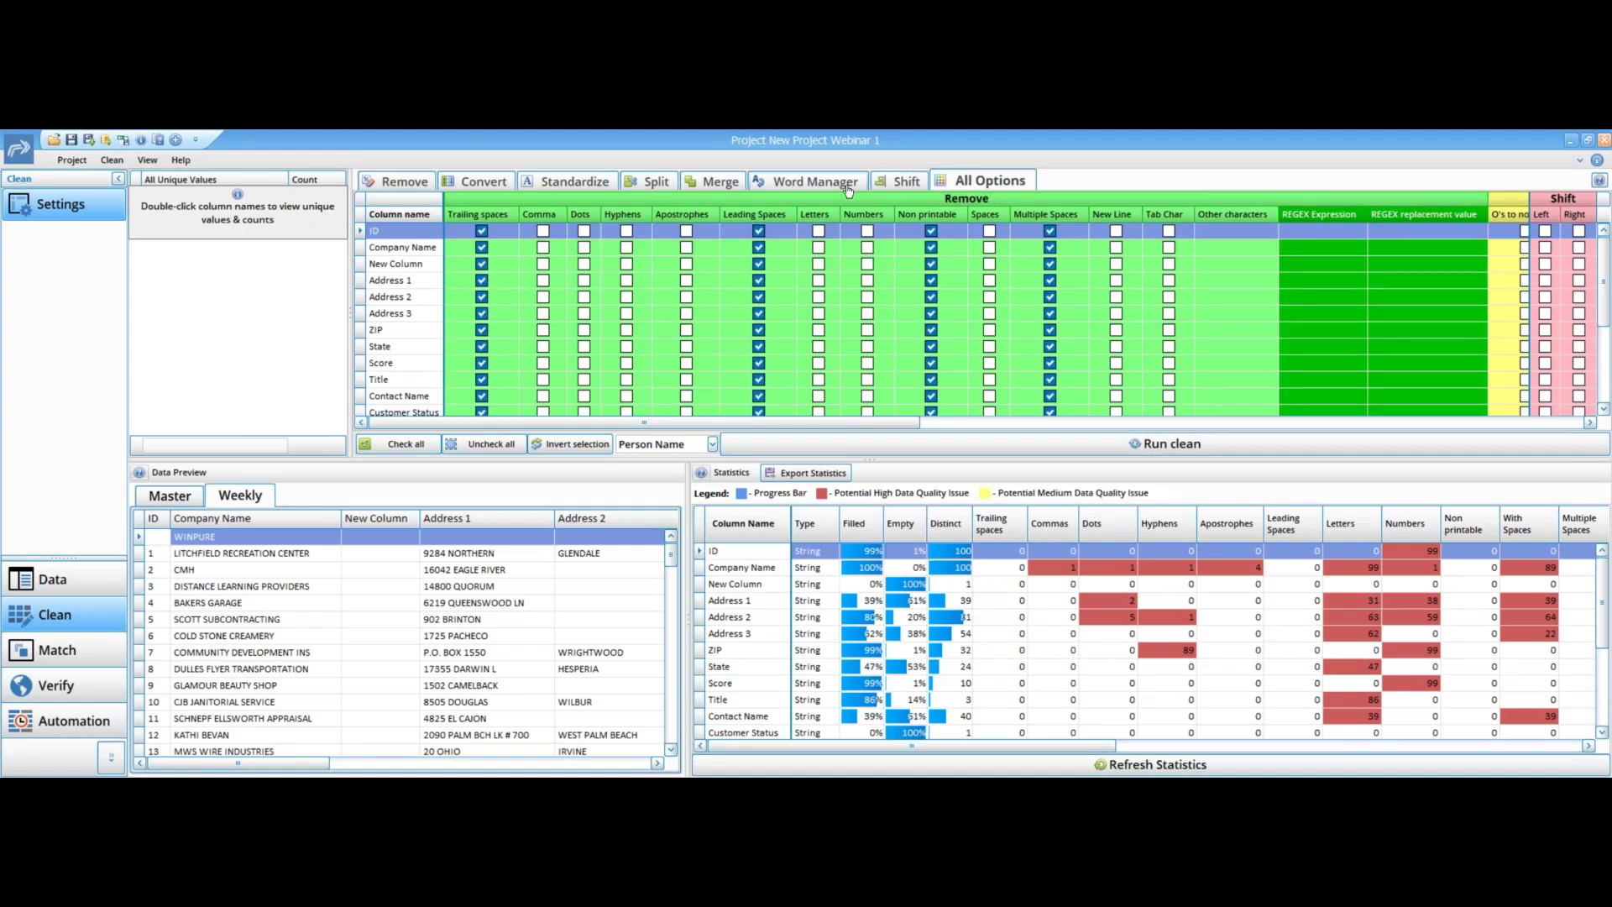
drag(882, 416, 1212, 433)
scroll(1217, 423, right, 2)
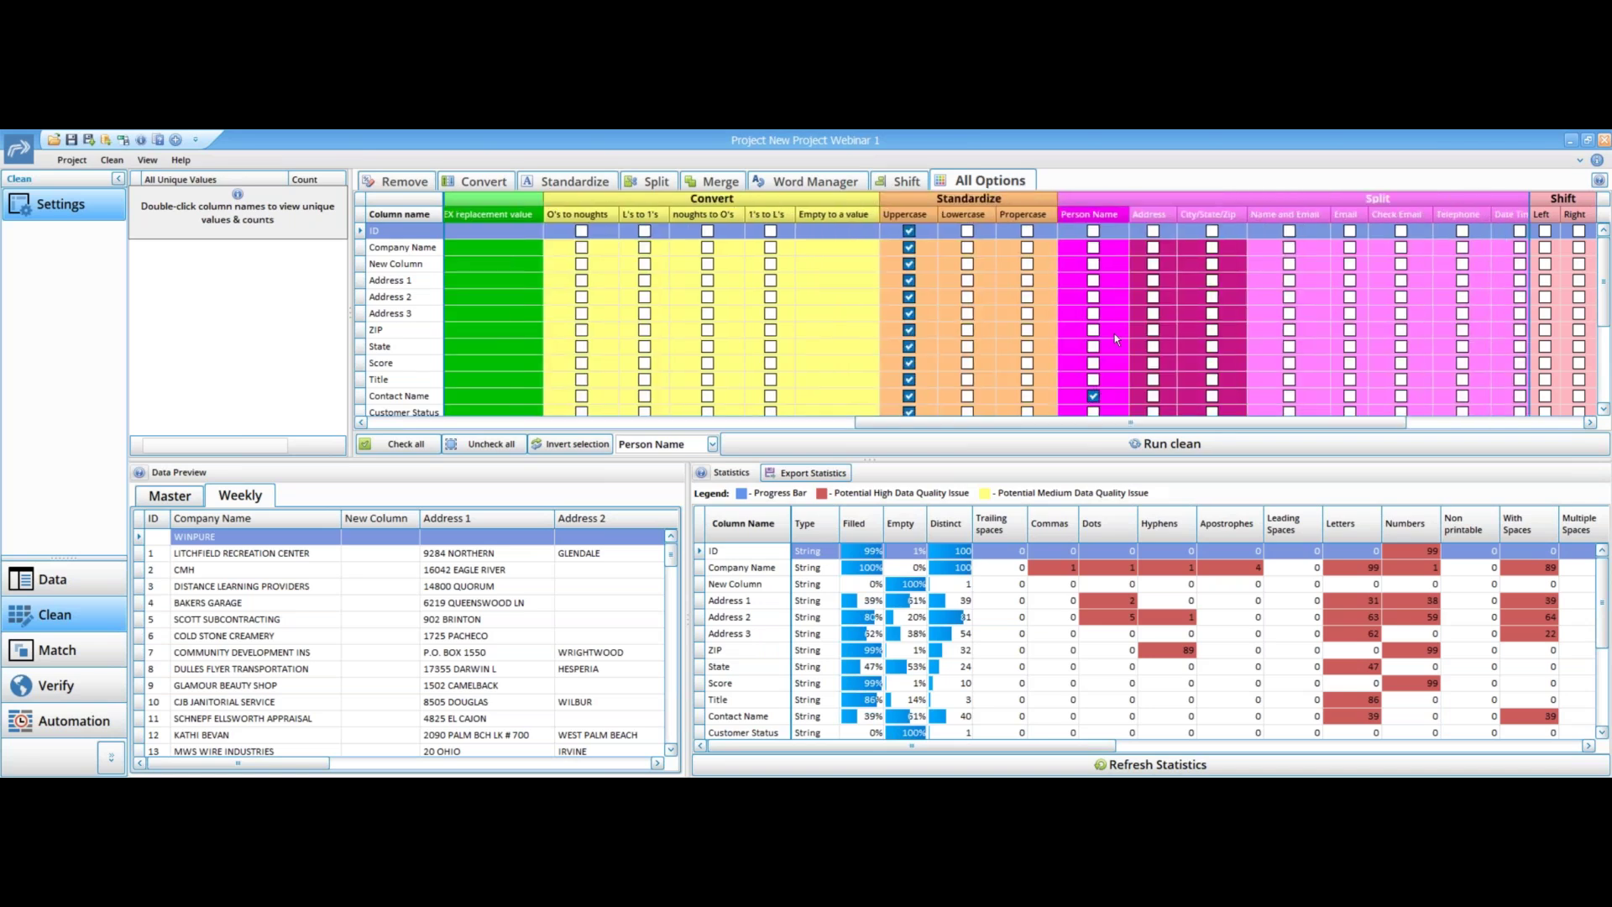
scroll(1145, 428, right, 4)
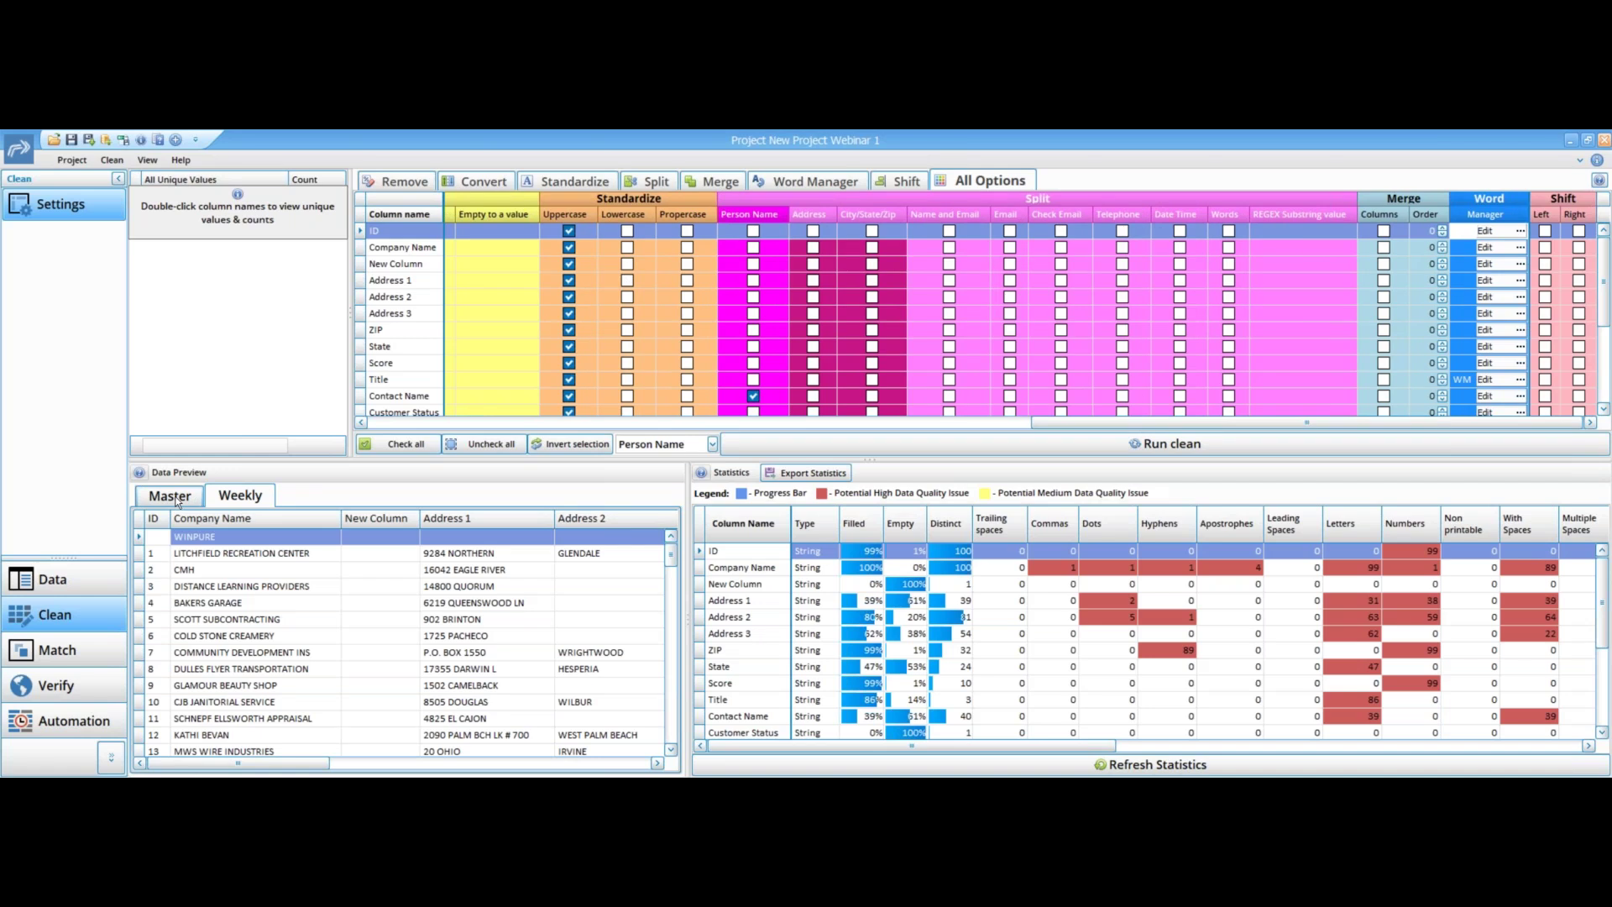
click(252, 497)
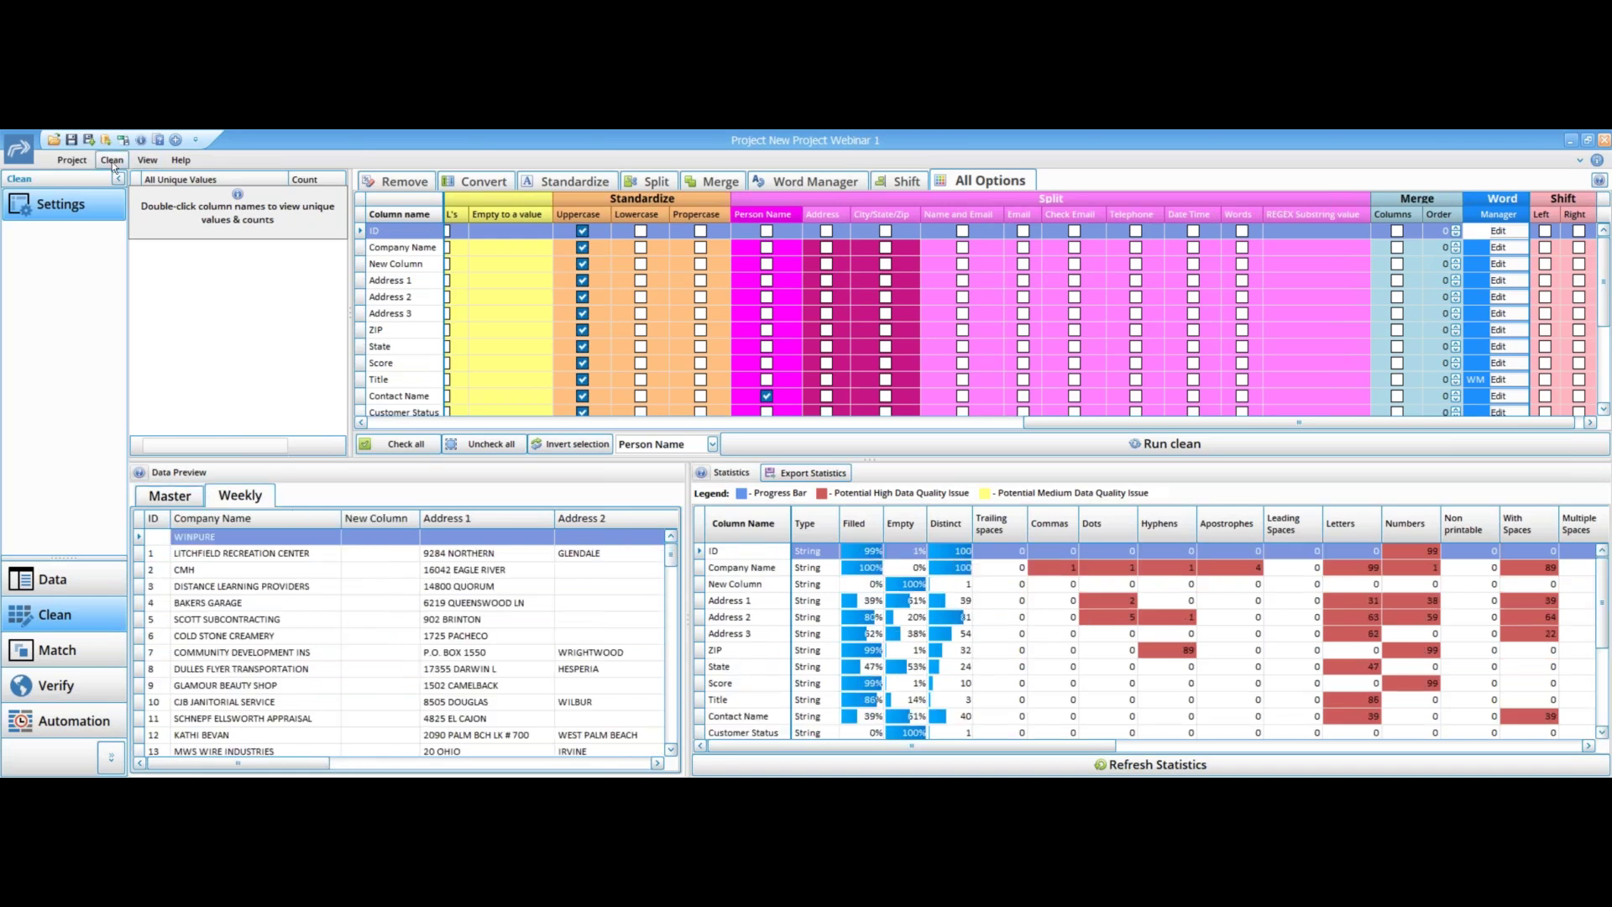
click(113, 161)
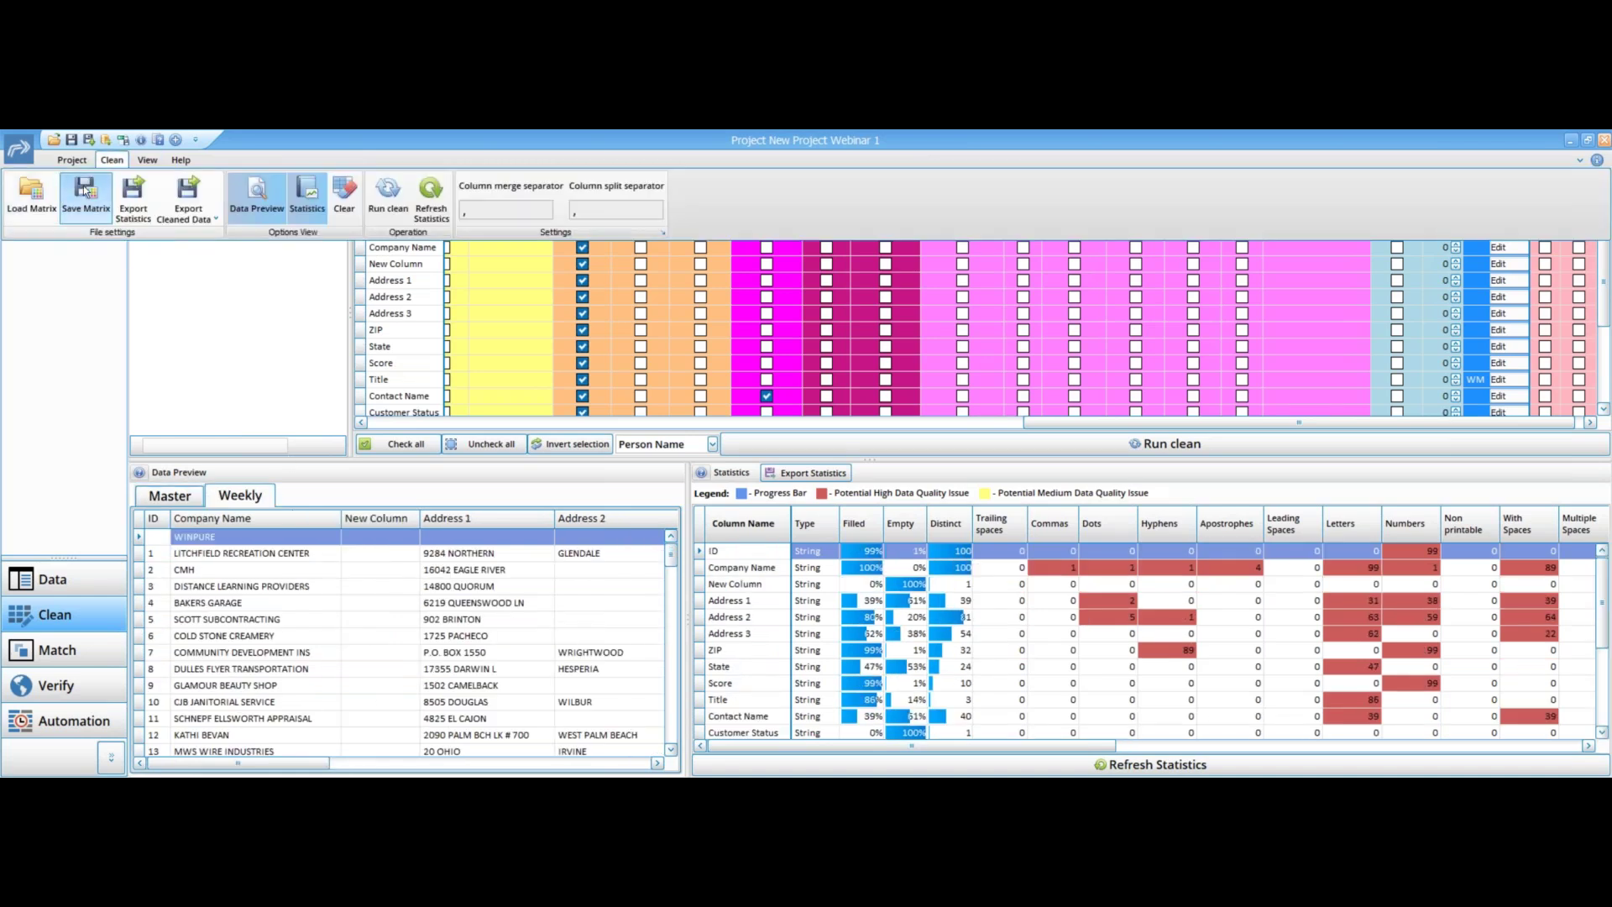
click(84, 189)
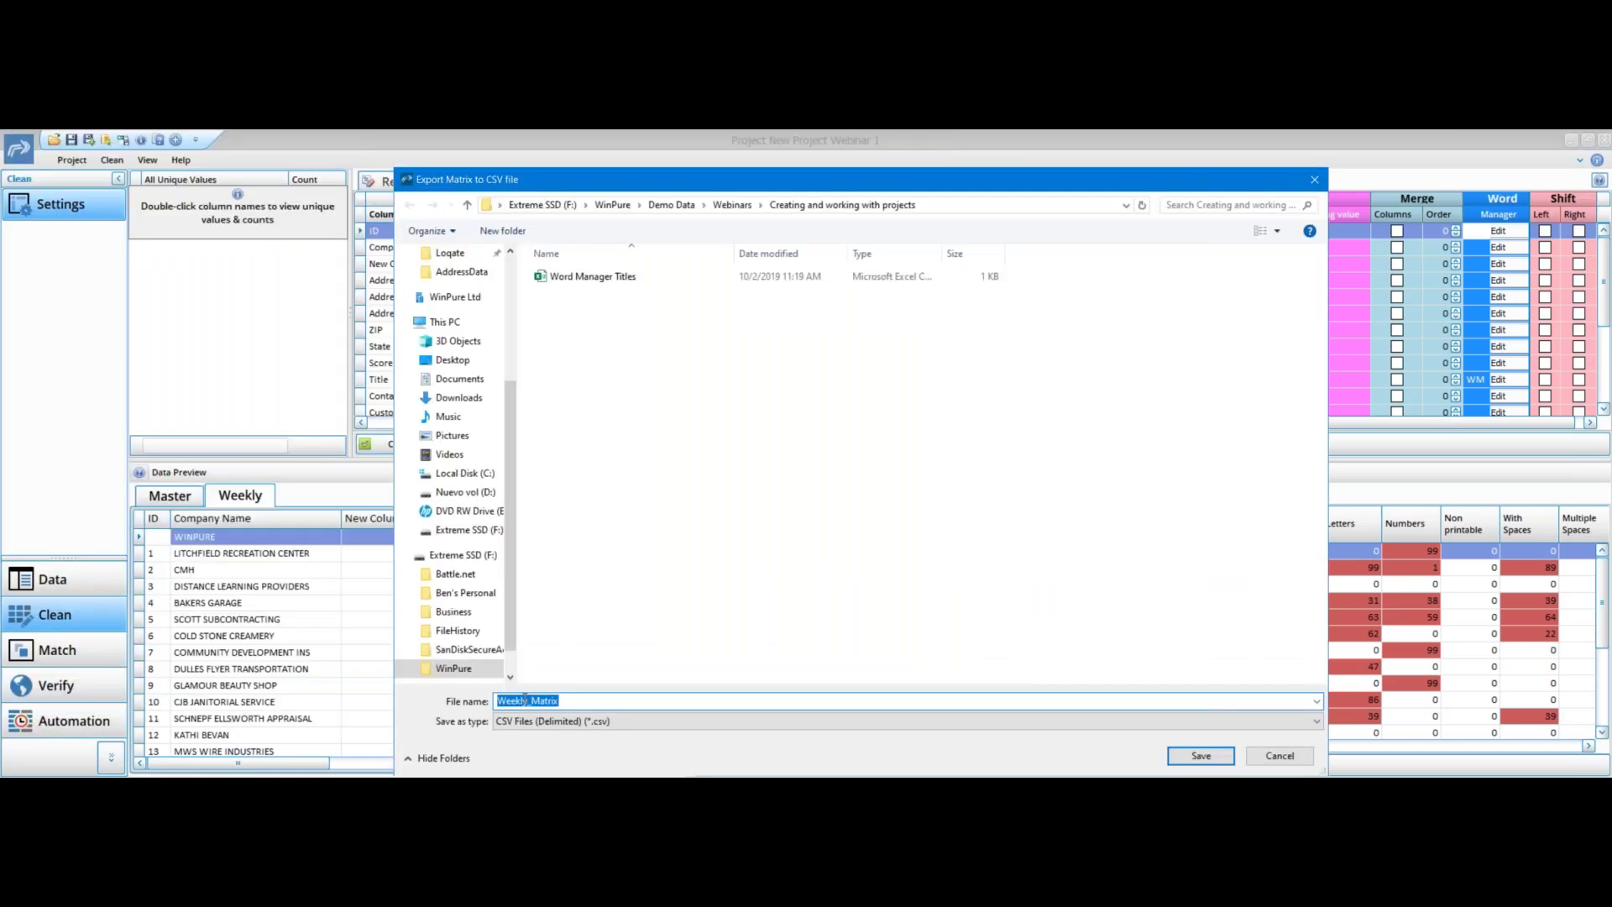
click(1187, 758)
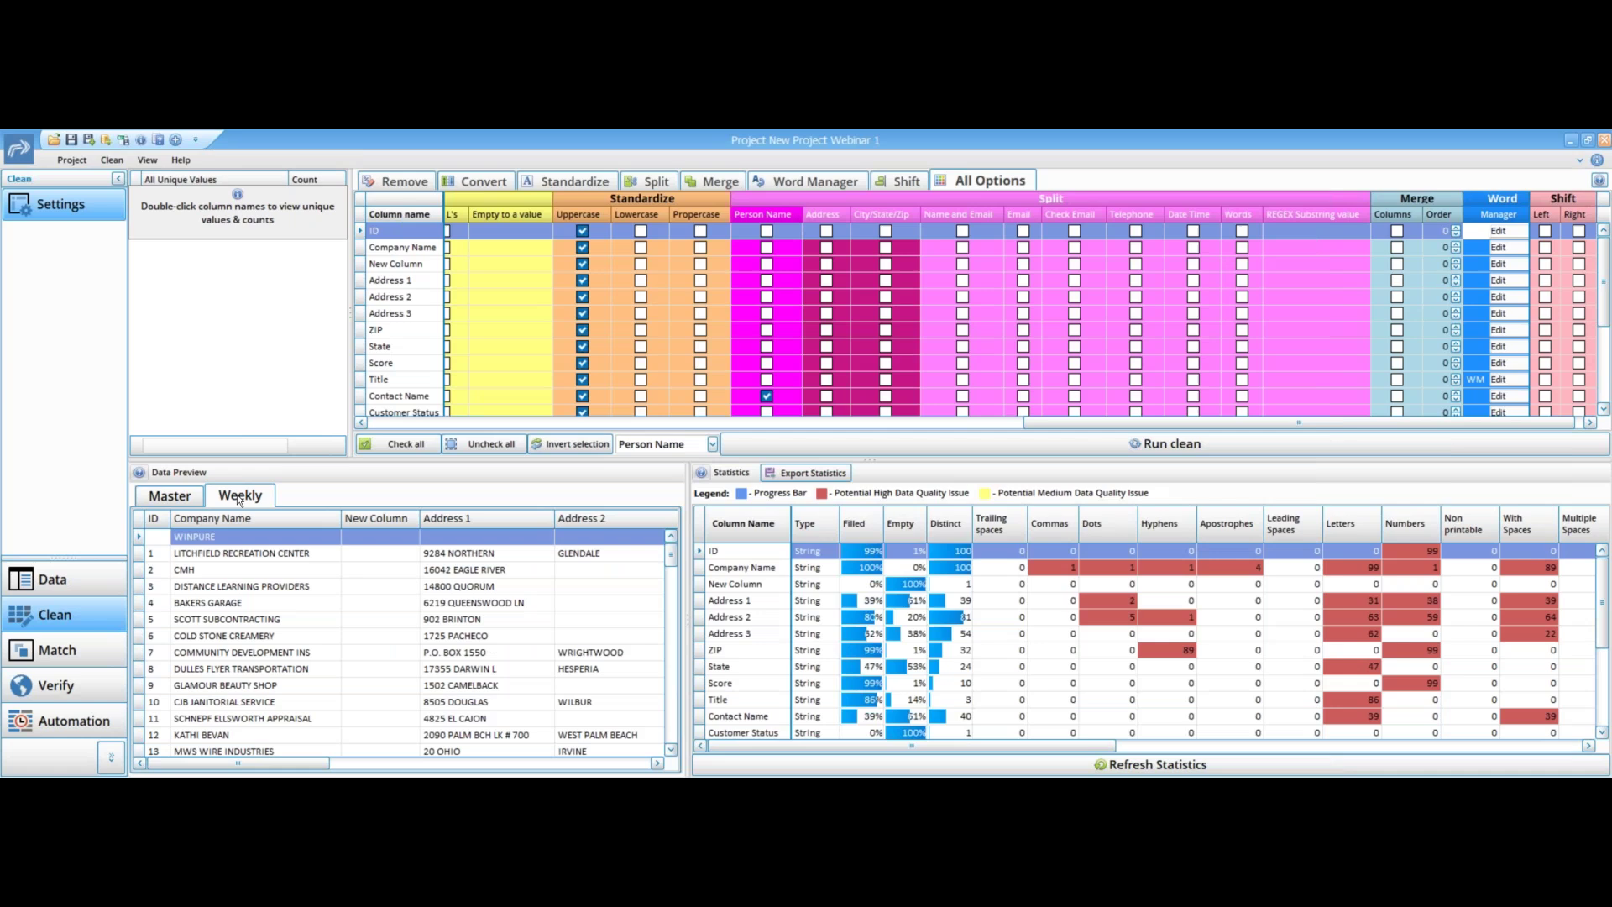
Load the saved Weekly_Matrix cleaning settings into the Master table
click(169, 495)
click(872, 420)
click(872, 420)
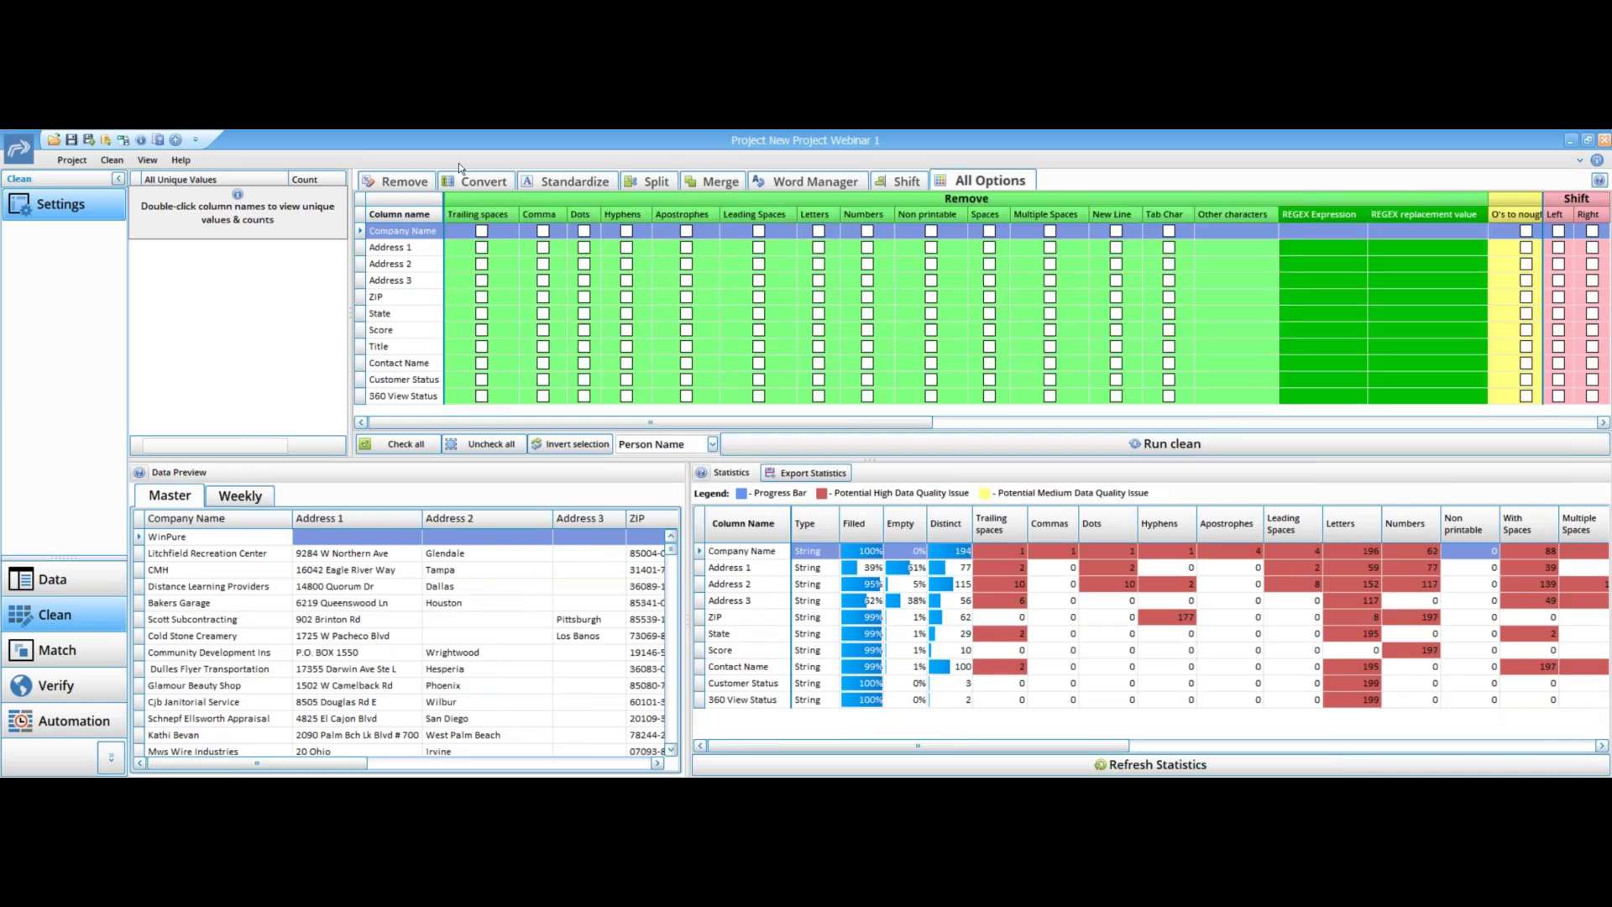
click(112, 159)
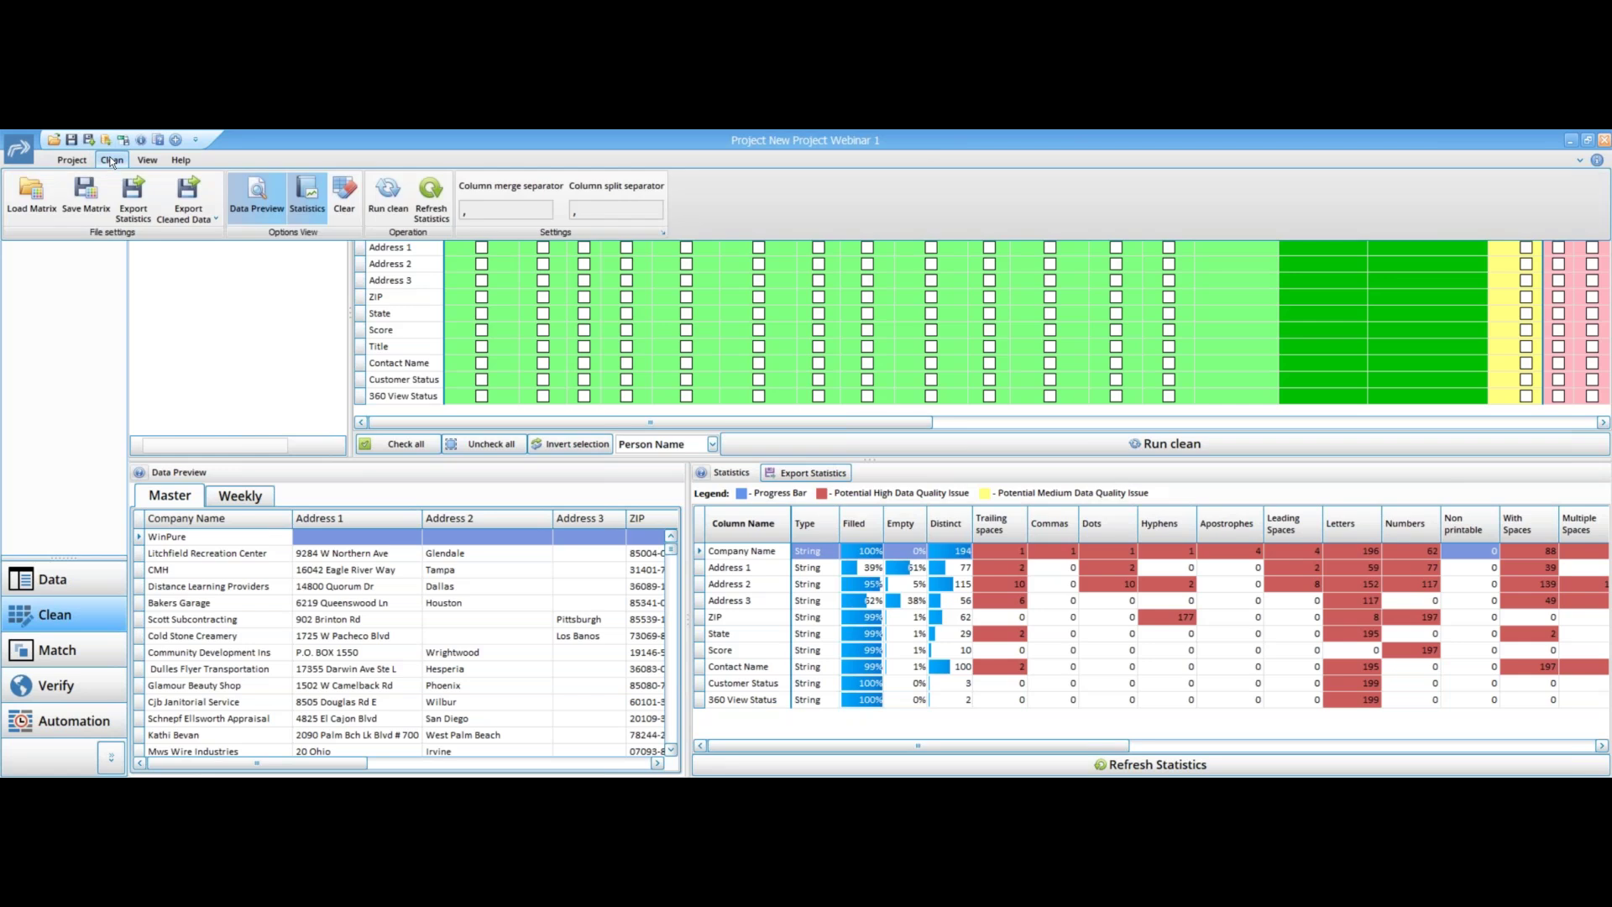
click(31, 197)
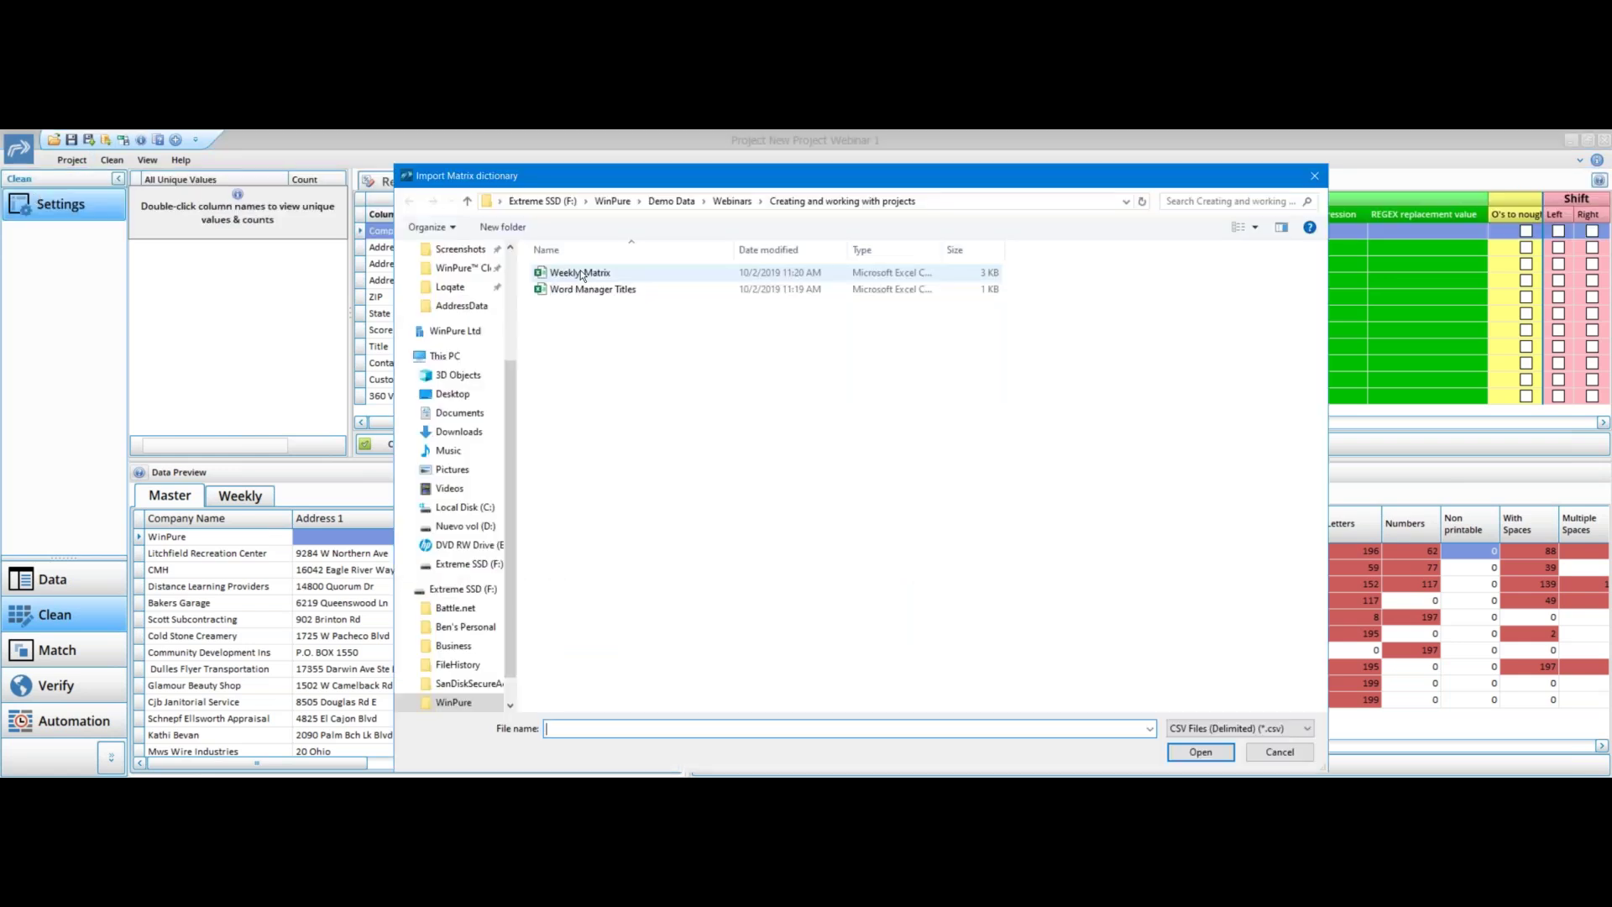
double_click(581, 273)
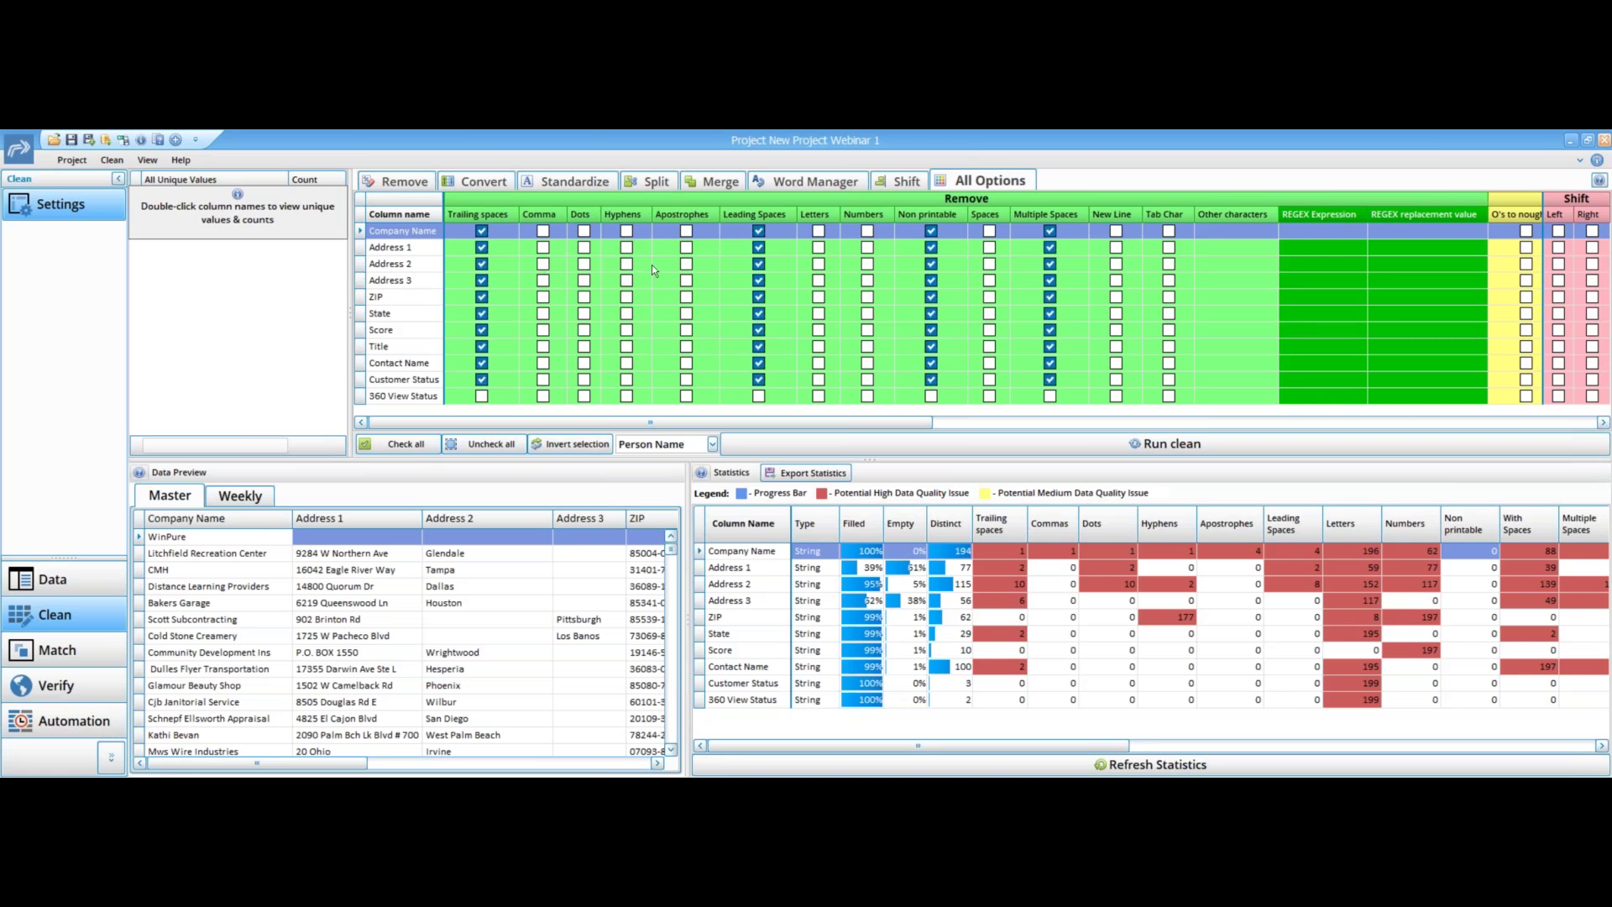
Load and save the Word Manager Titles dictionary for the Master table's Title column, and run the cleaning
click(813, 182)
click(480, 346)
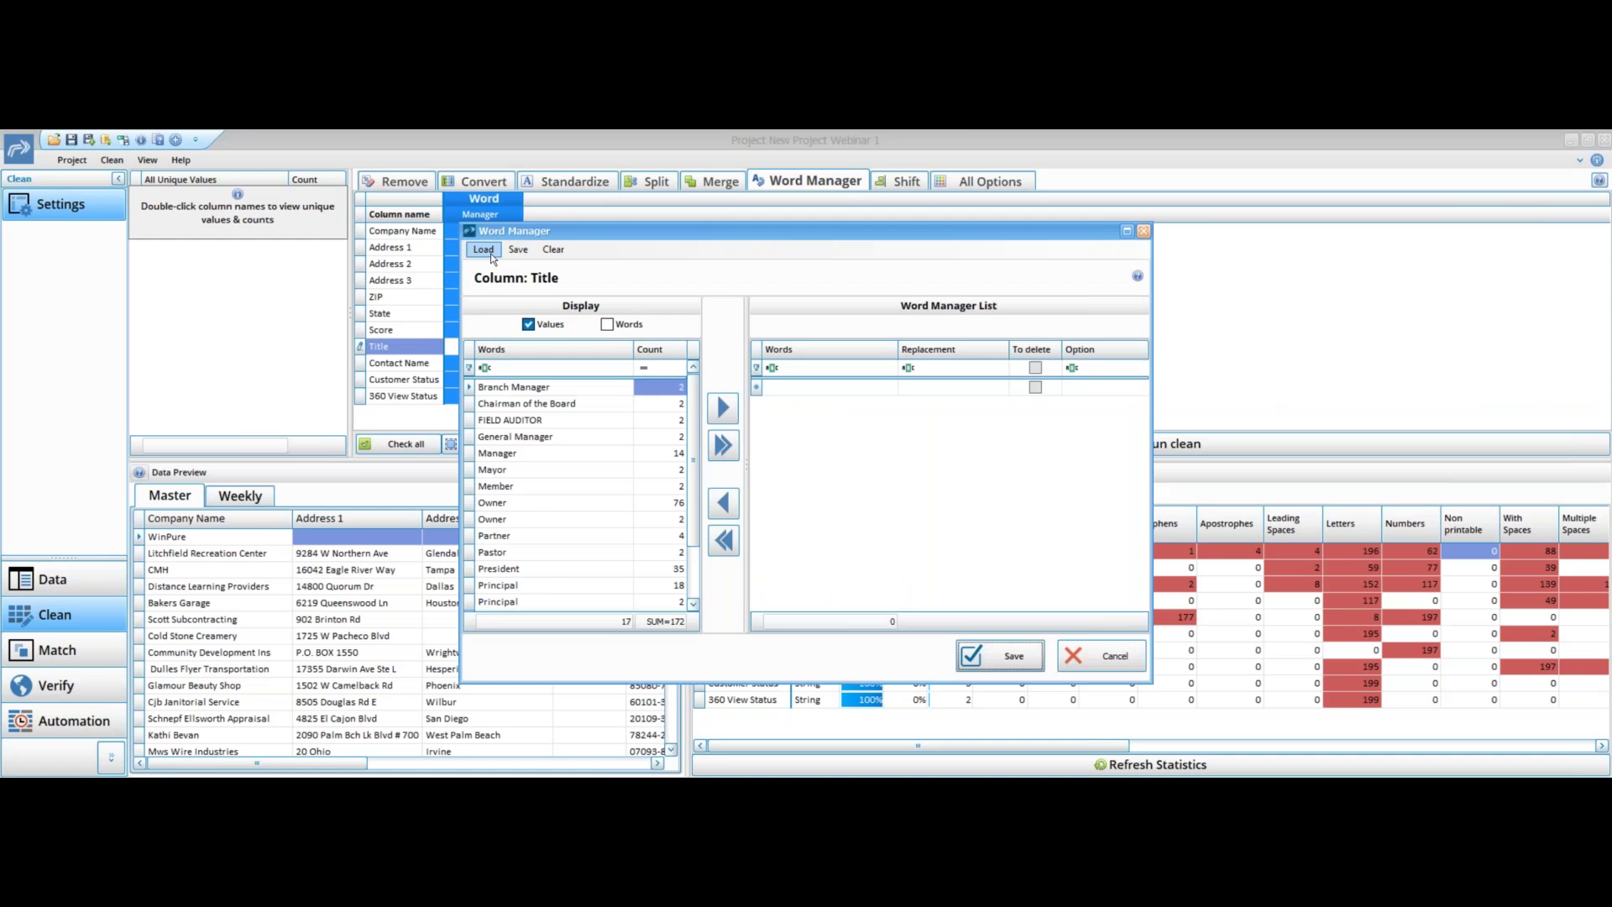
click(638, 291)
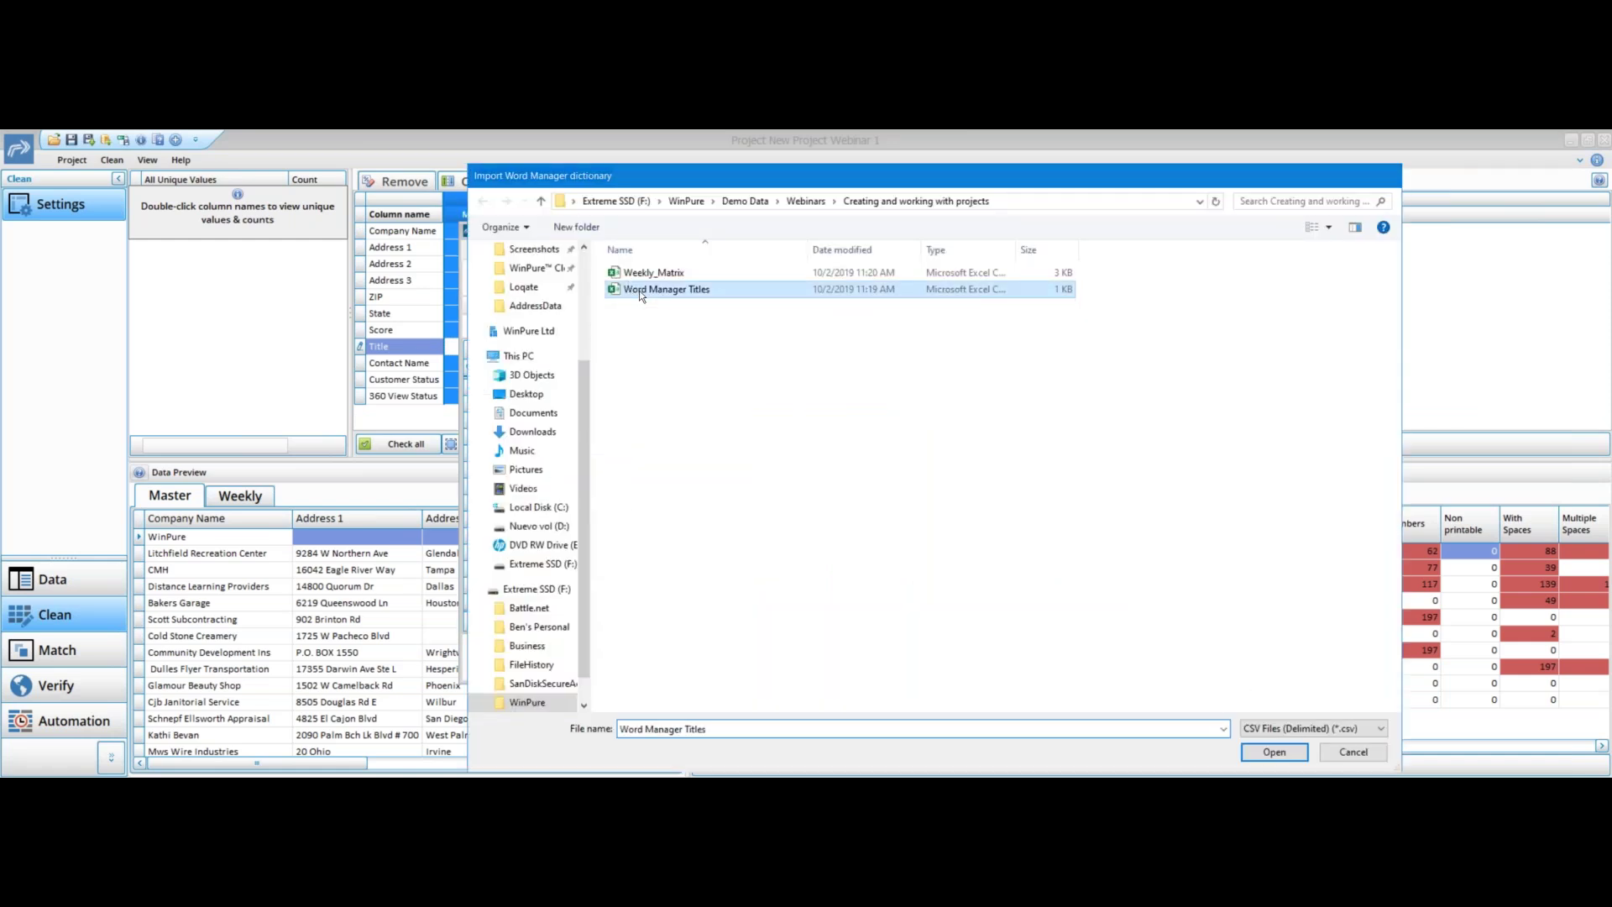
double_click(638, 290)
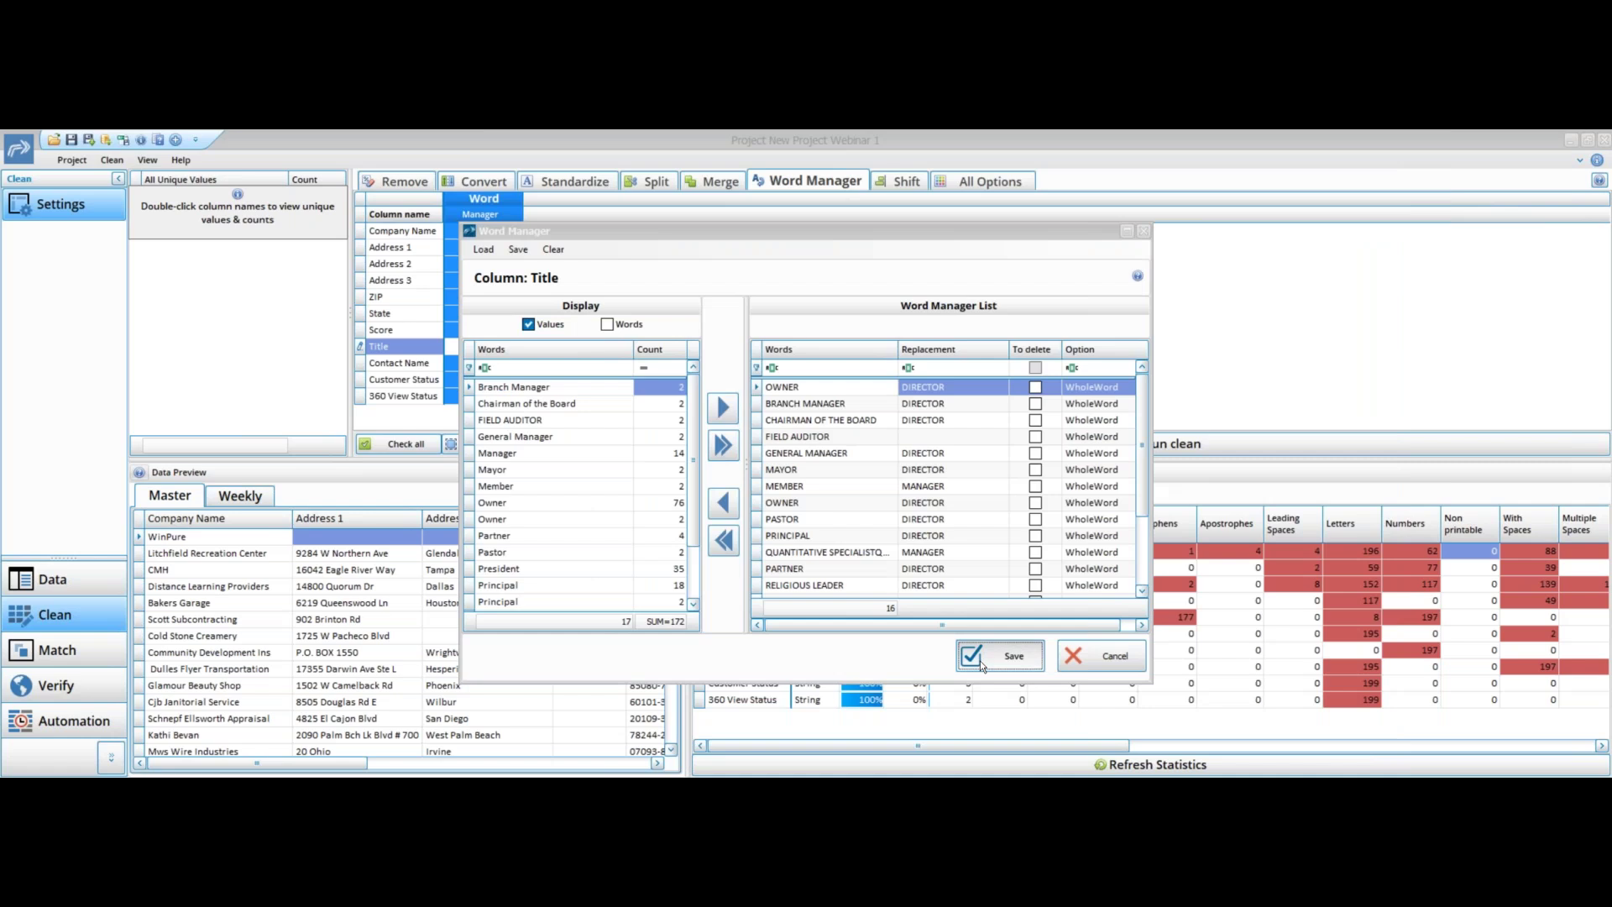
click(982, 664)
click(924, 443)
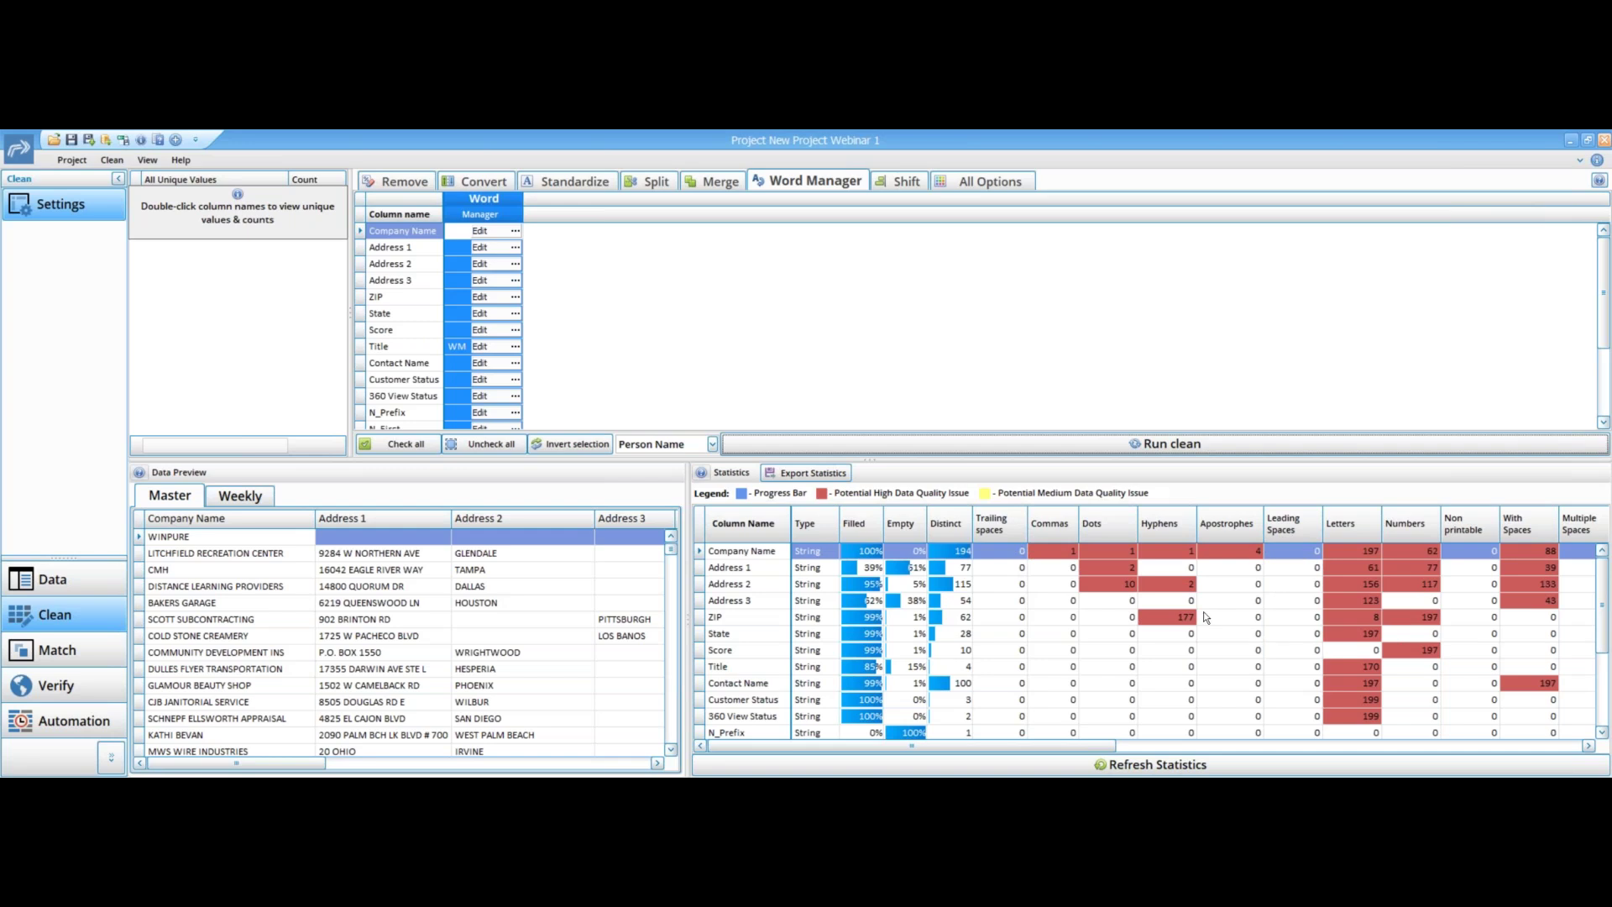
Set up a match configuration using both the Master and Weekly tables
click(117, 659)
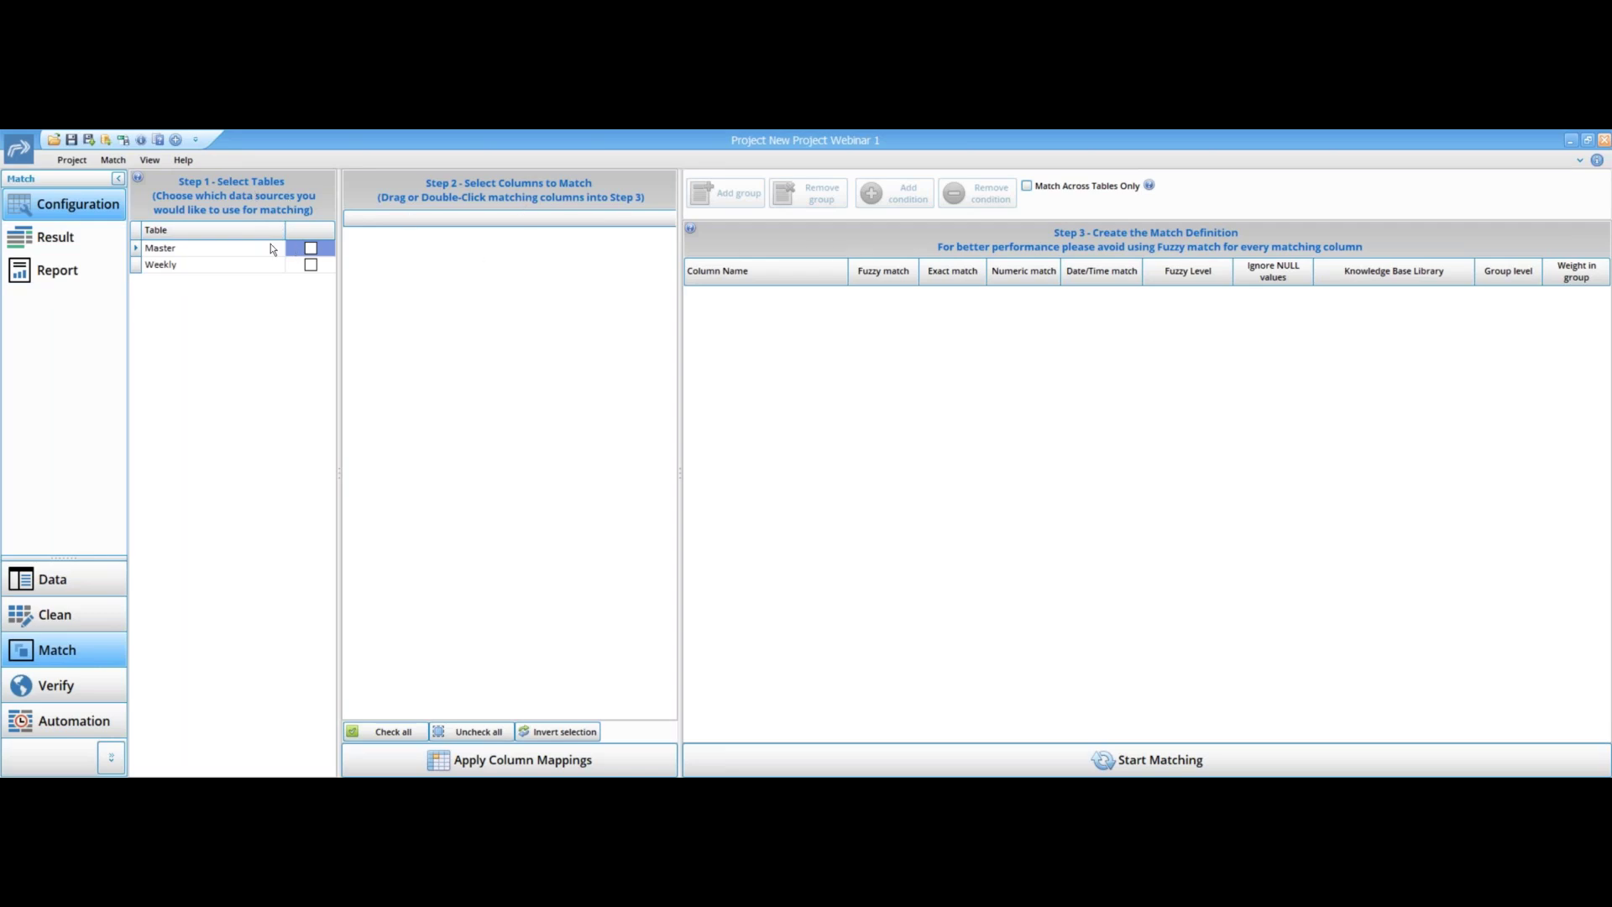
click(310, 248)
click(310, 266)
click(310, 265)
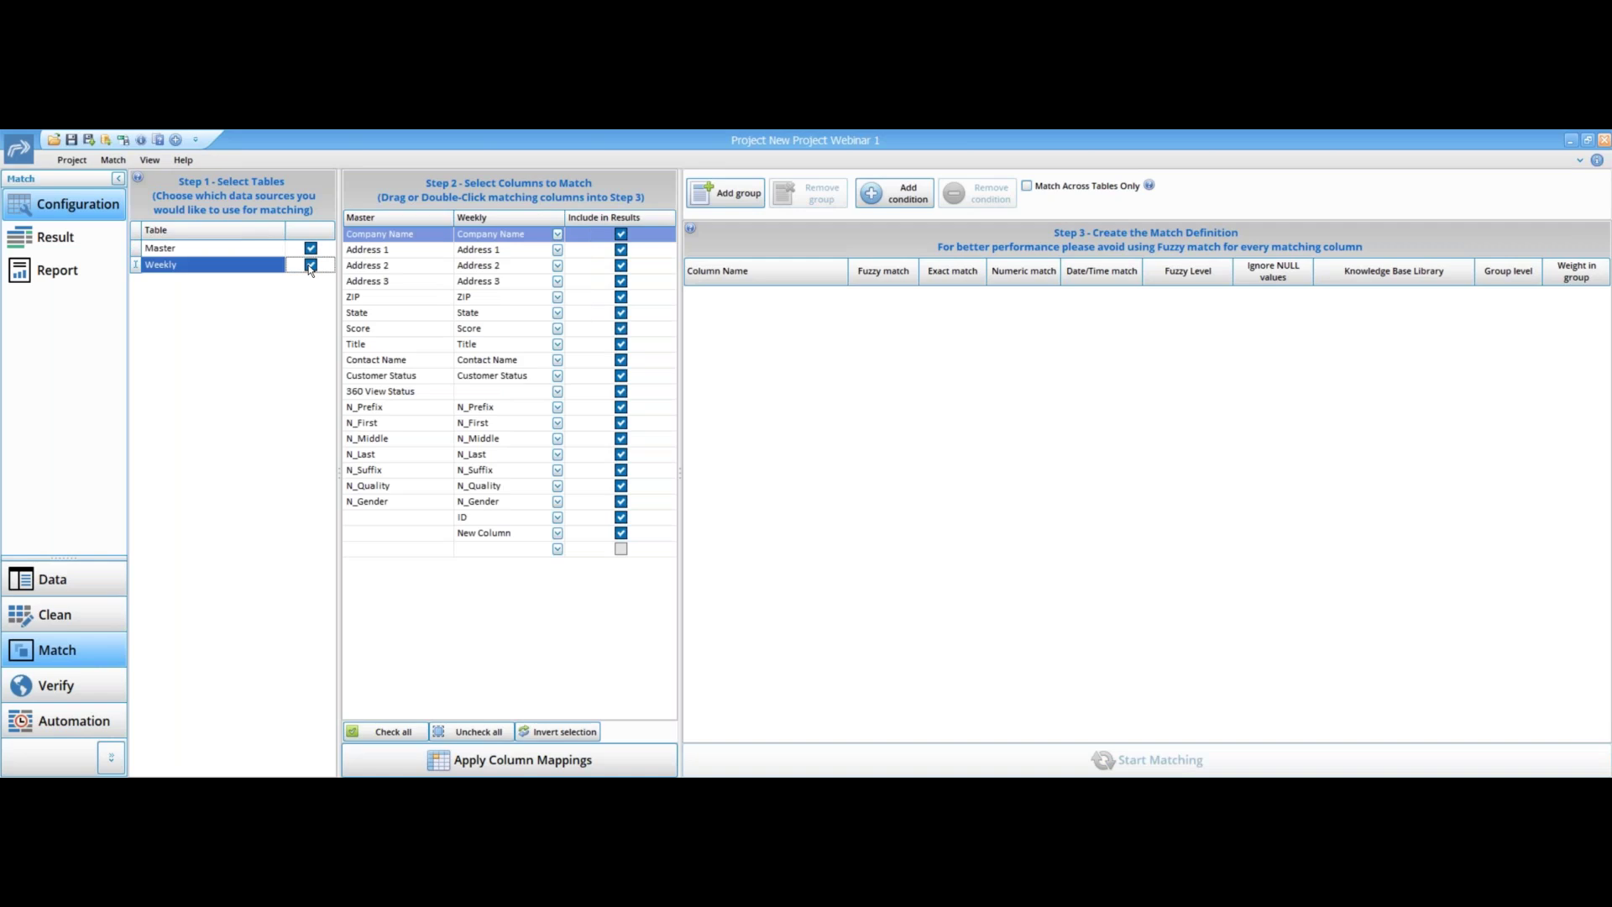
Add a Company Name fuzzy match condition at level 95, ignoring NULL values and using the Company Type library, and run the matching
double_click(393, 233)
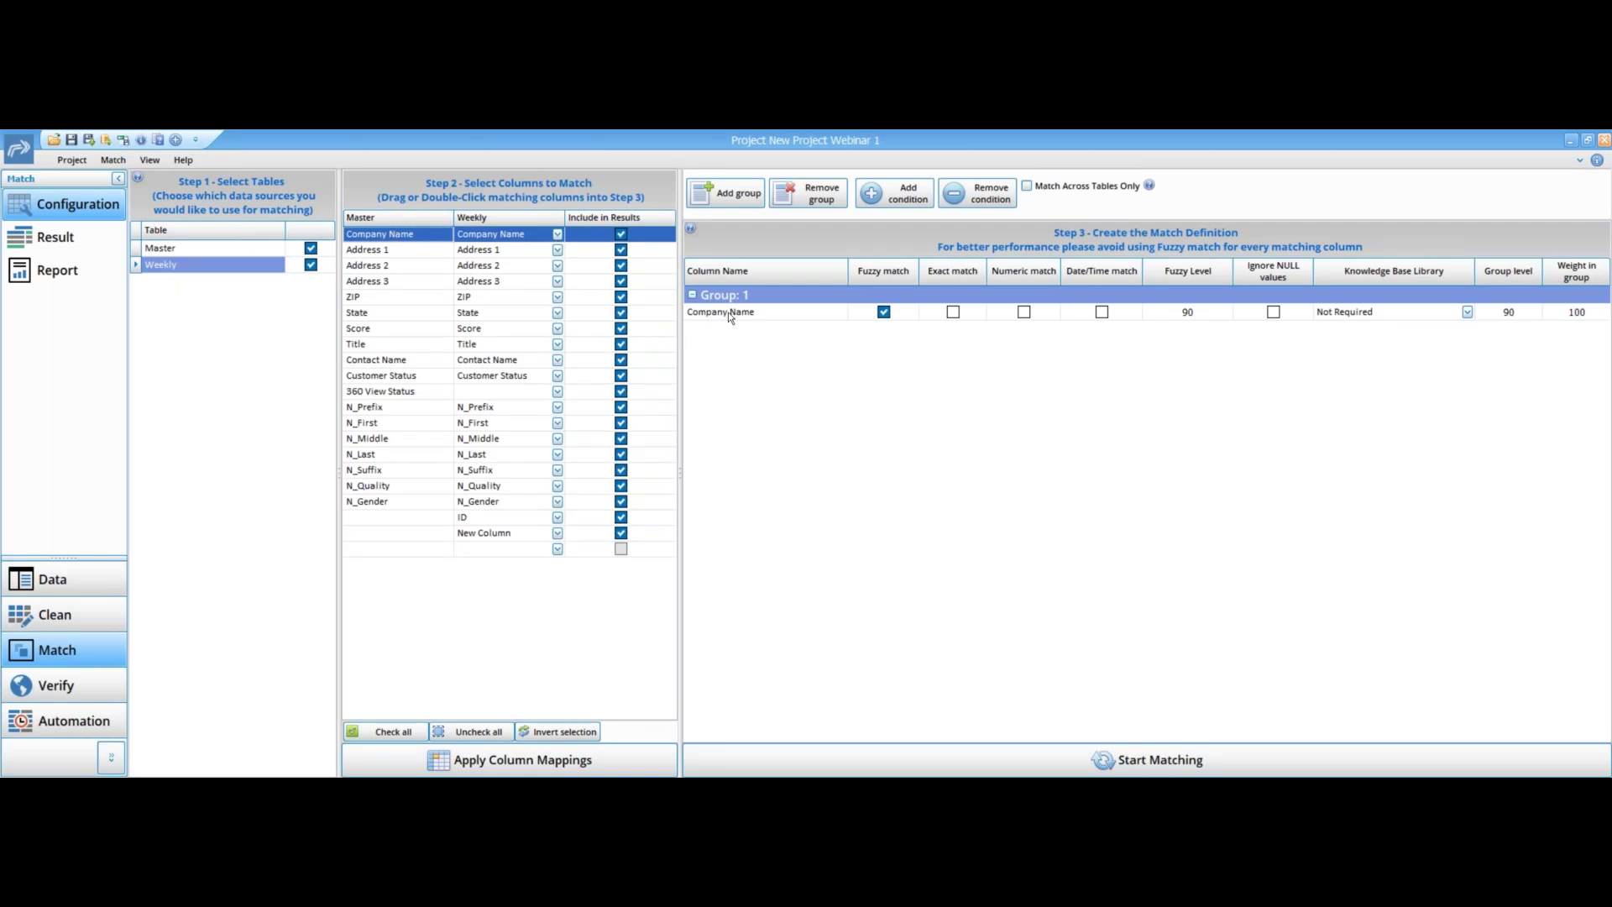
click(1197, 311)
text(95)
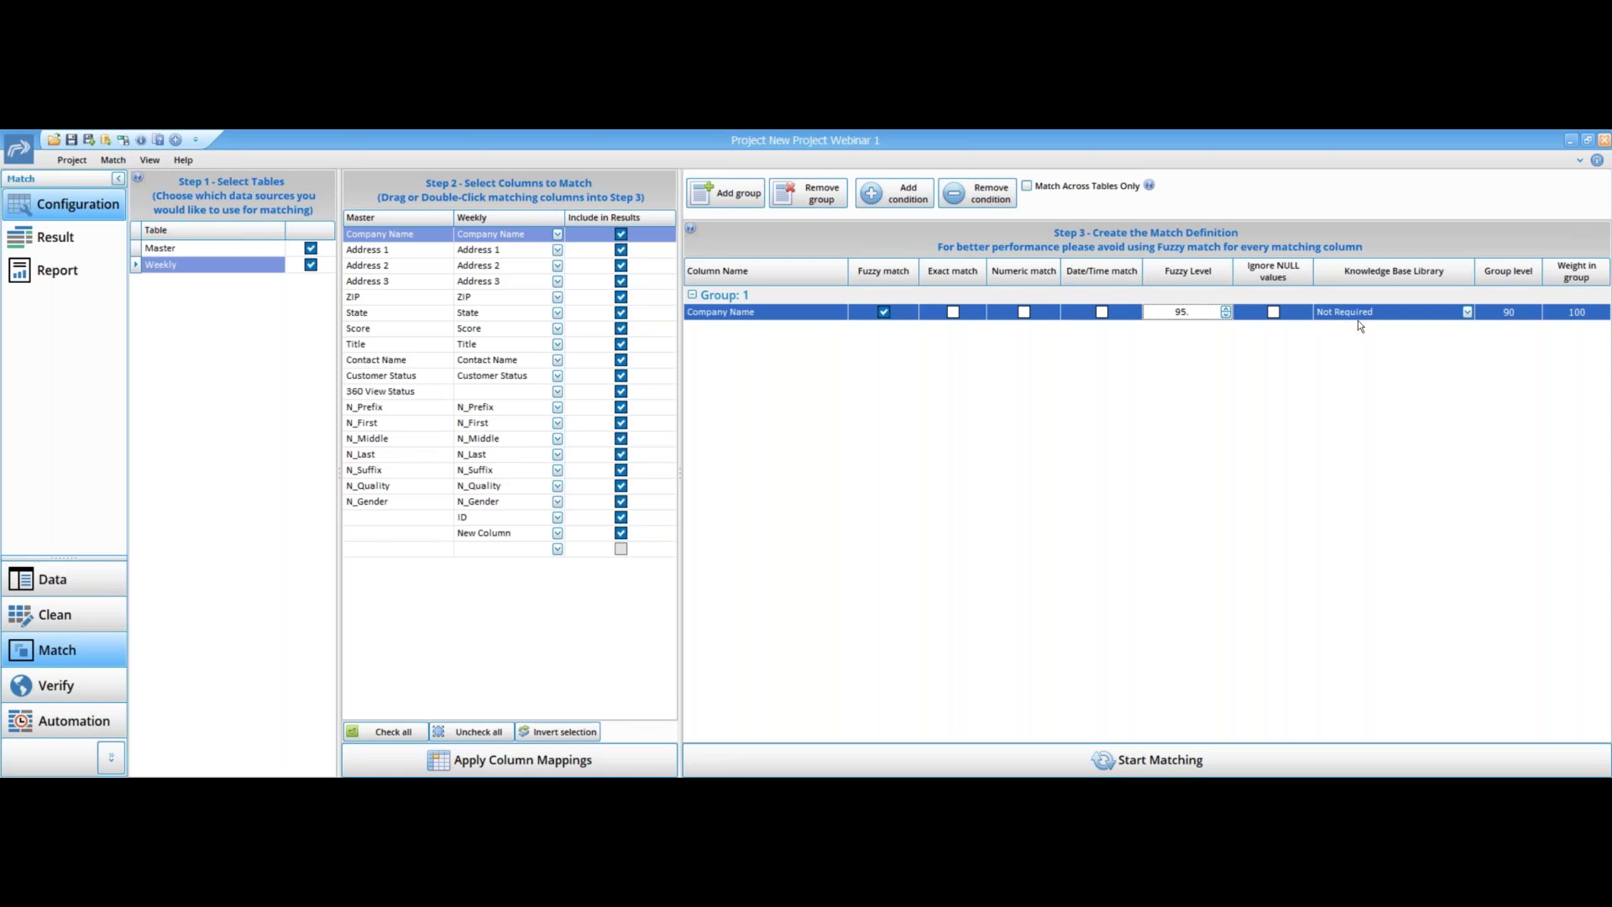
click(1273, 312)
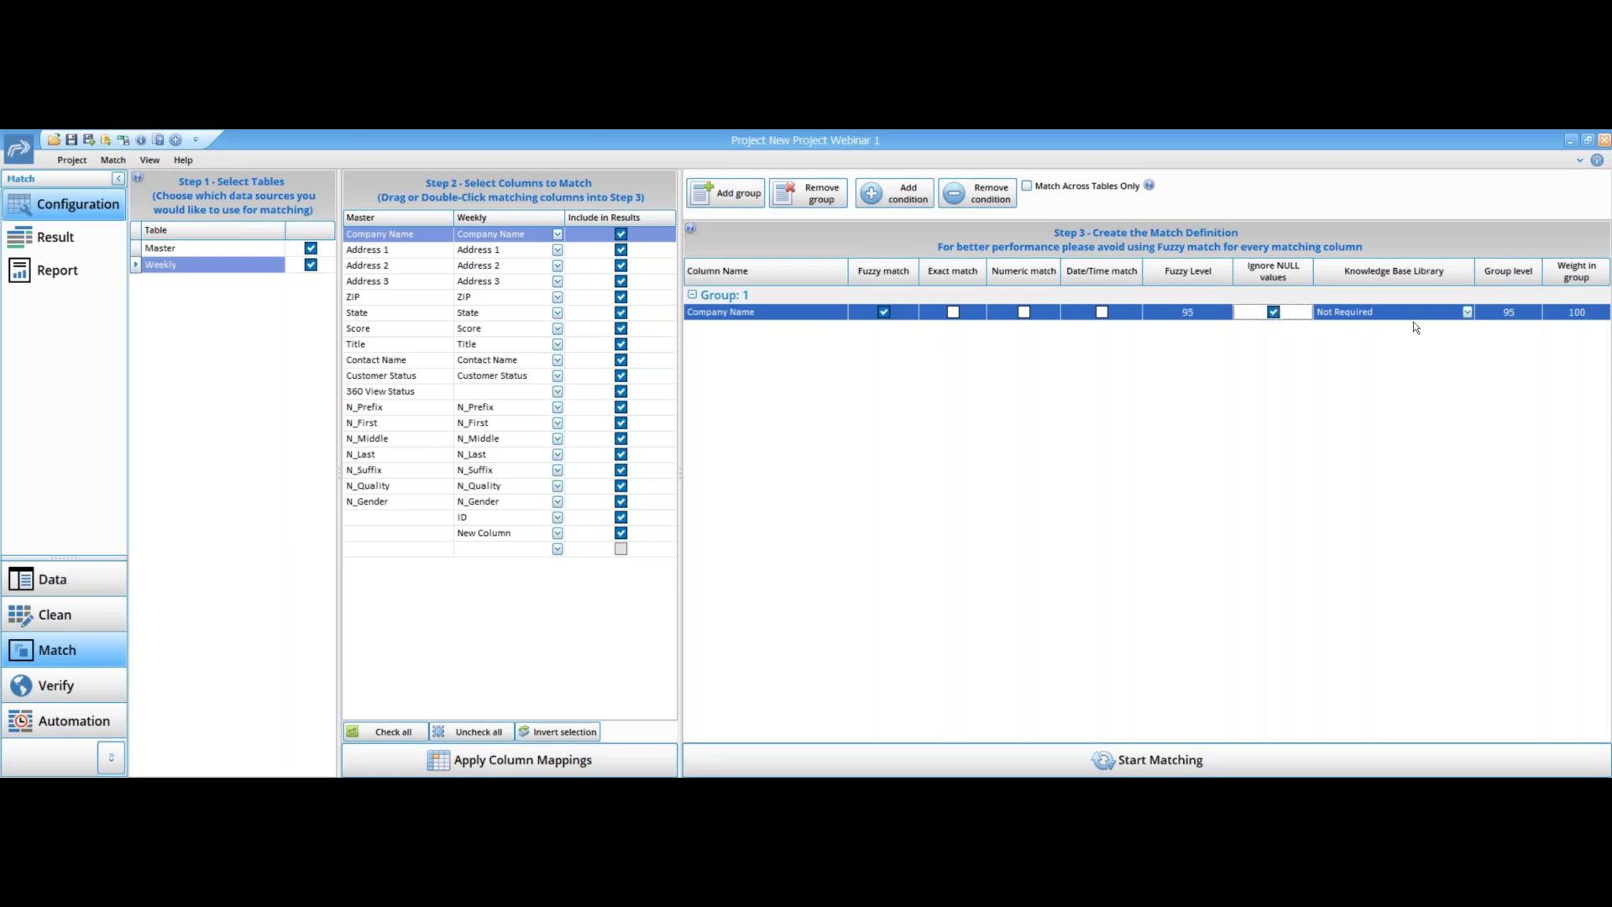
click(1466, 312)
click(1391, 350)
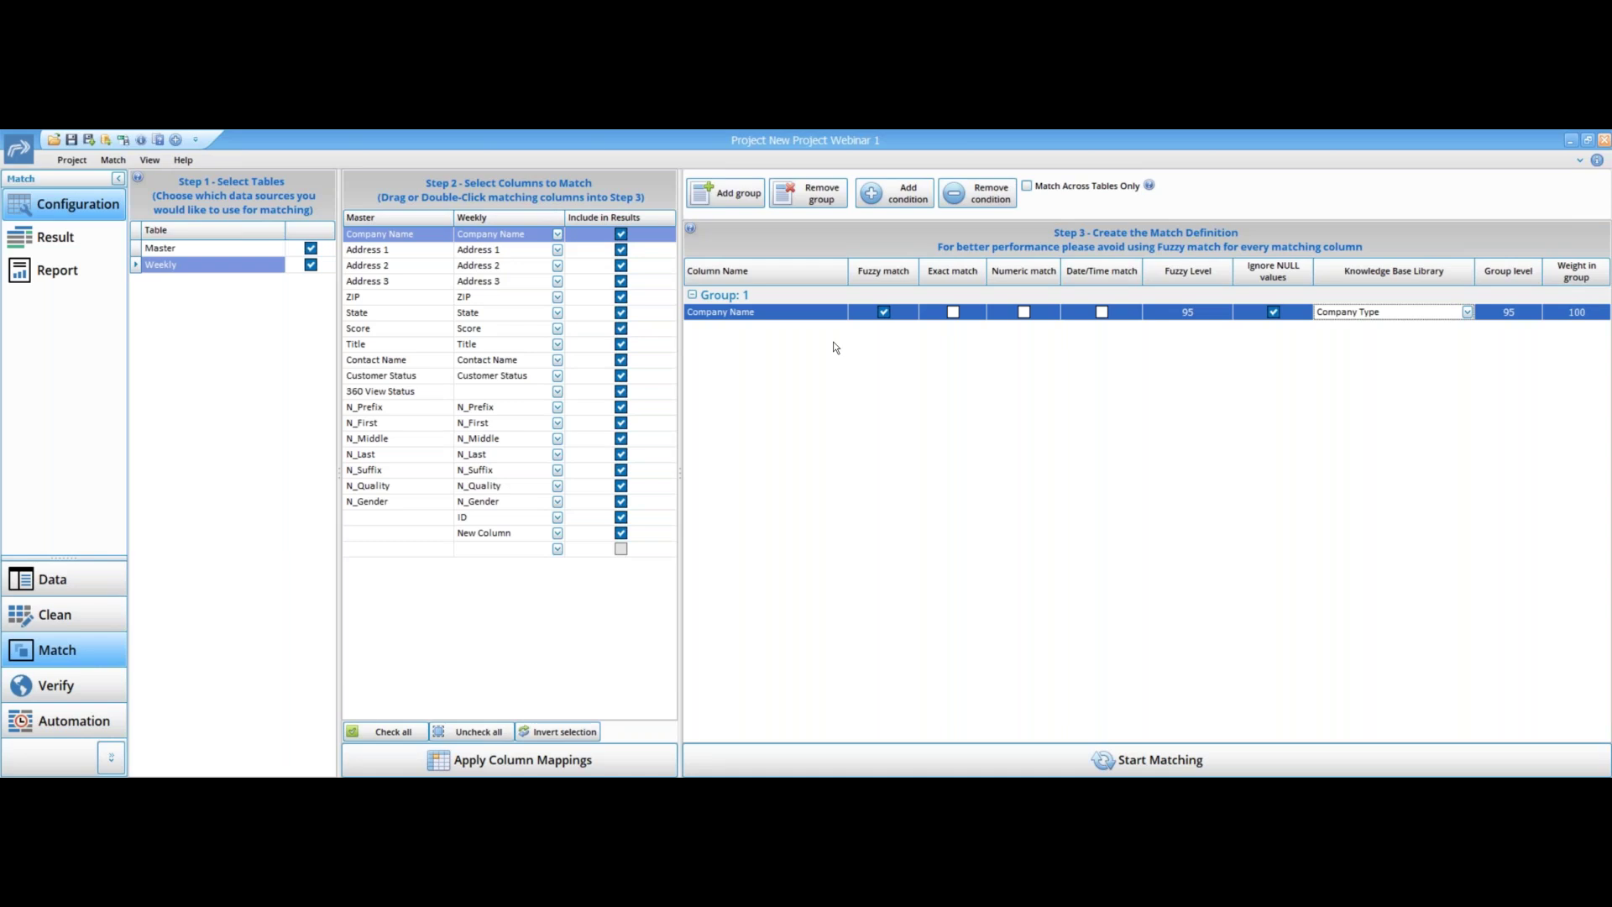
click(1062, 760)
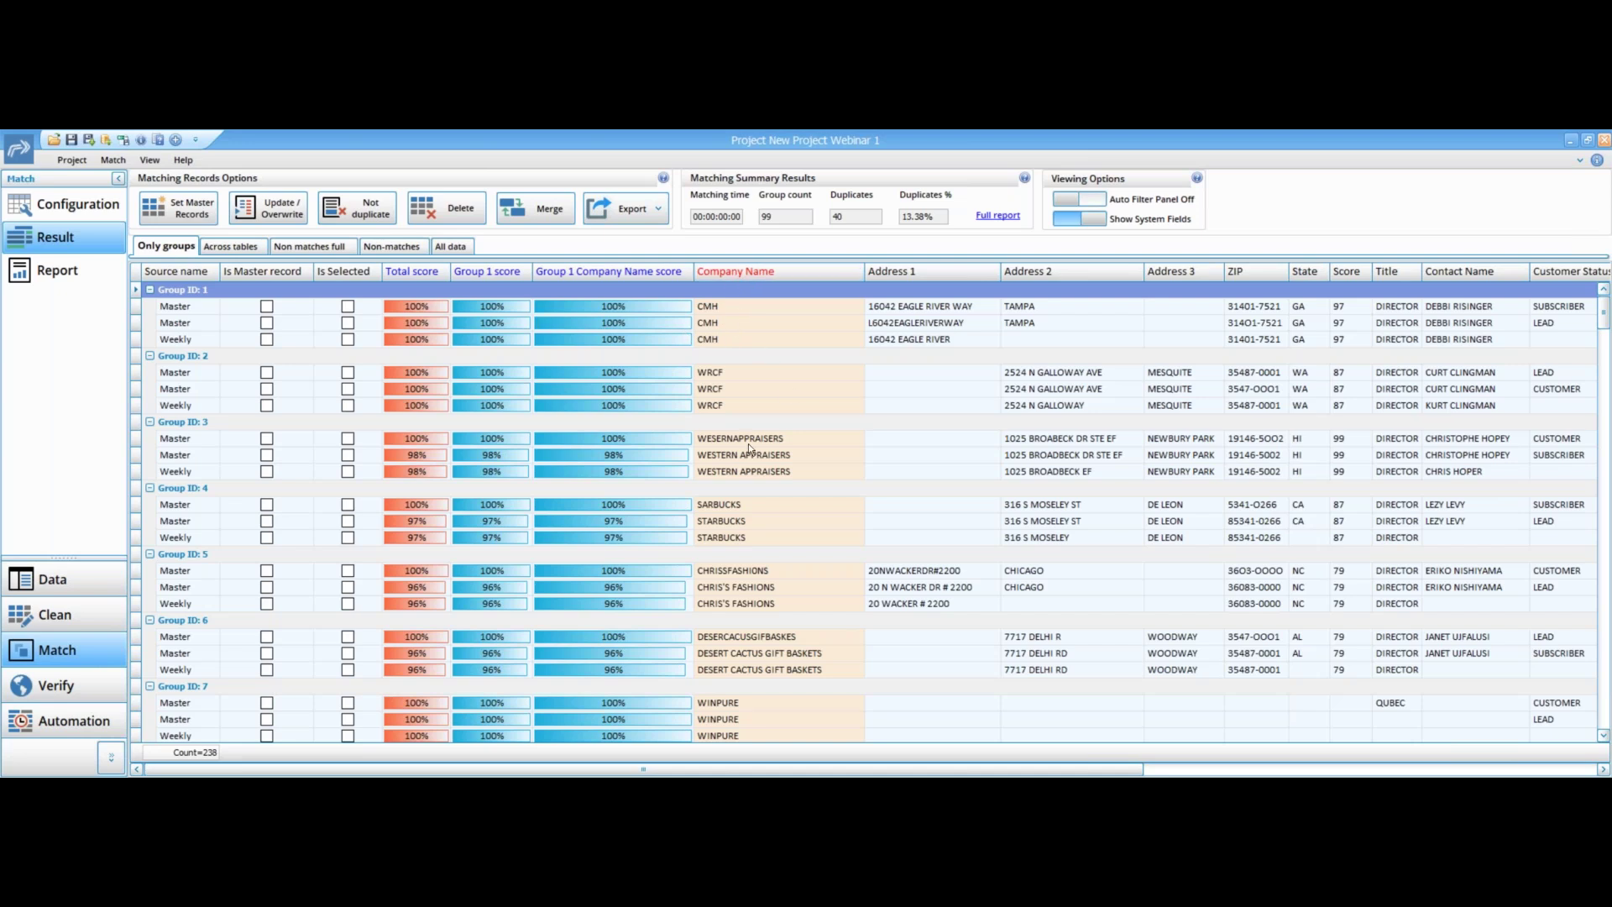
Review the matched groups, their scores, and the remaining columns in the match results
scroll(748, 443, down, 2)
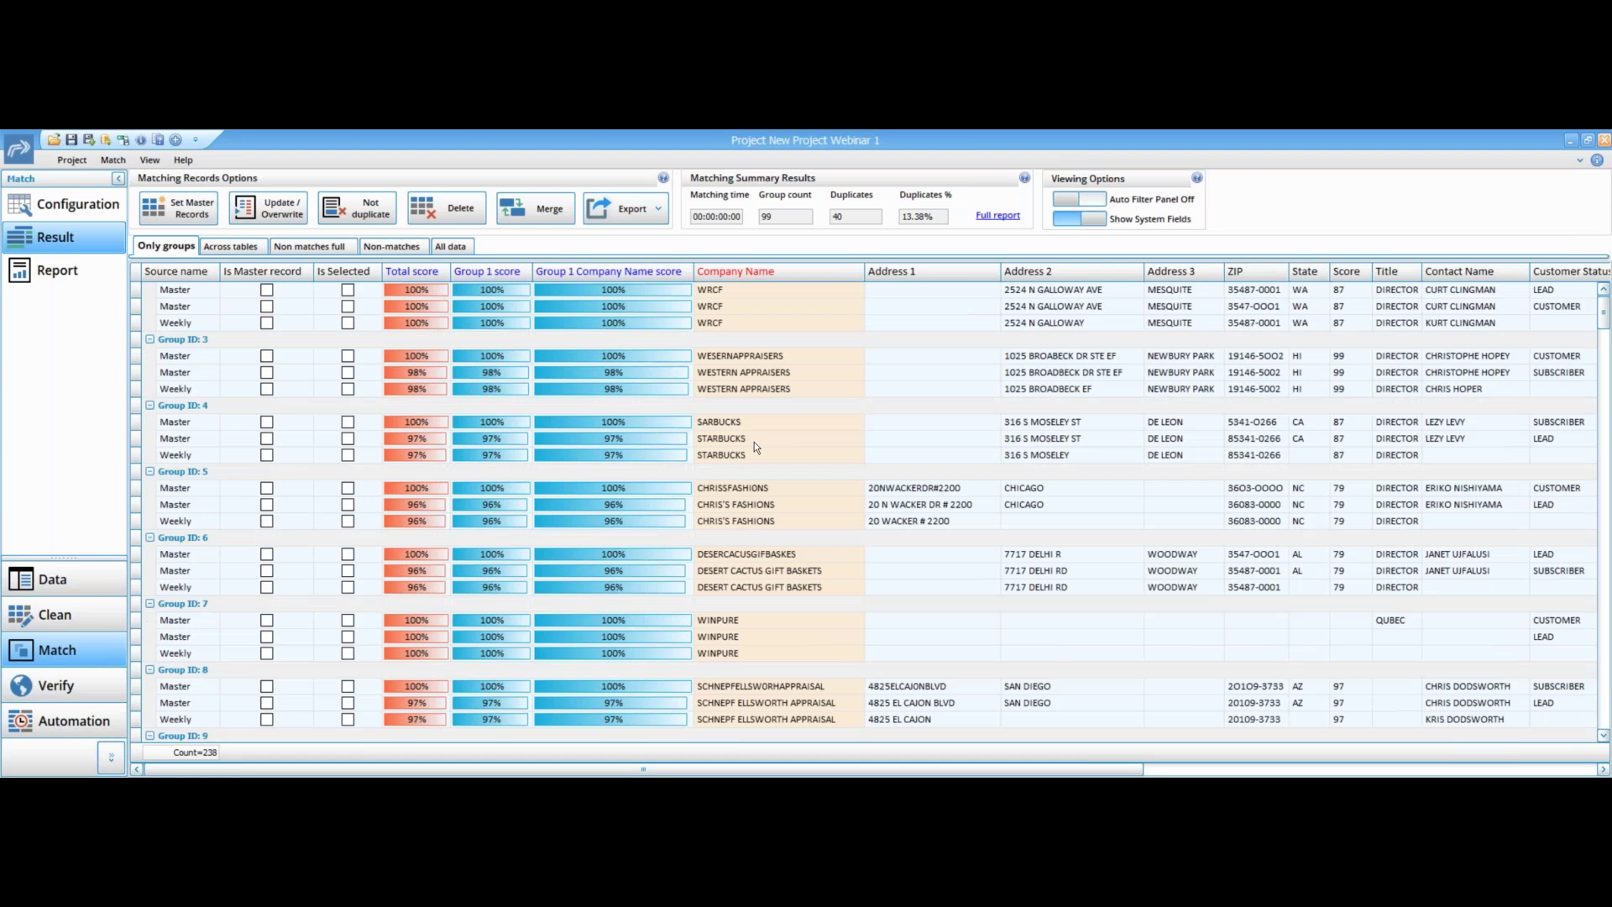
scroll(733, 402, down, 15)
scroll(733, 401, down, 10)
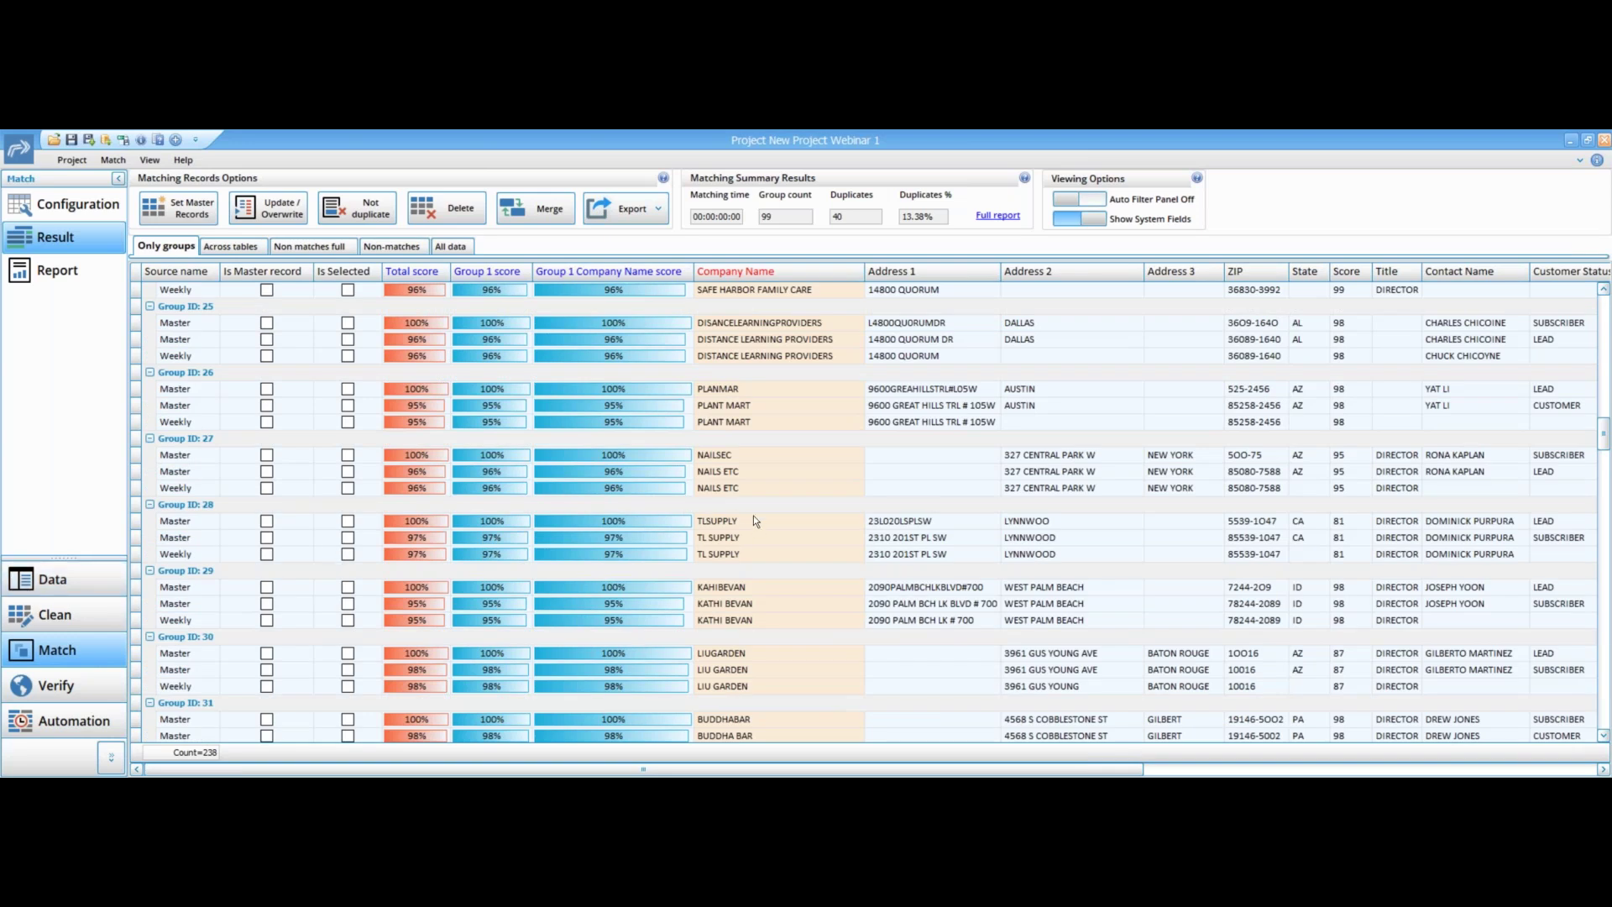
scroll(755, 521, down, 2)
scroll(754, 516, down, 15)
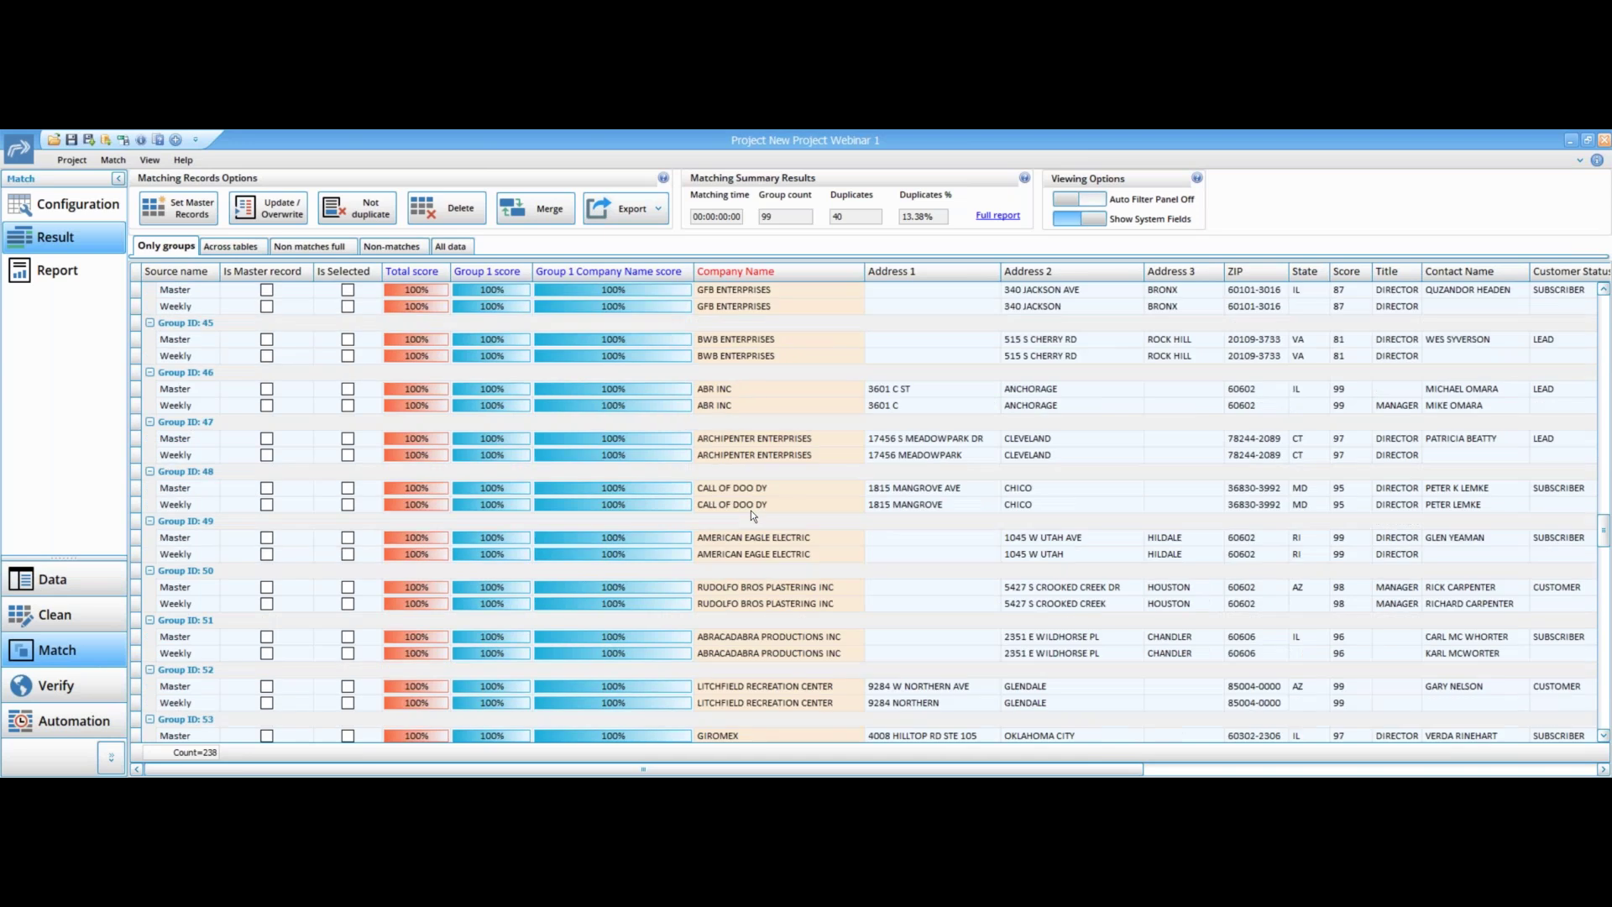
scroll(749, 508, up, 15)
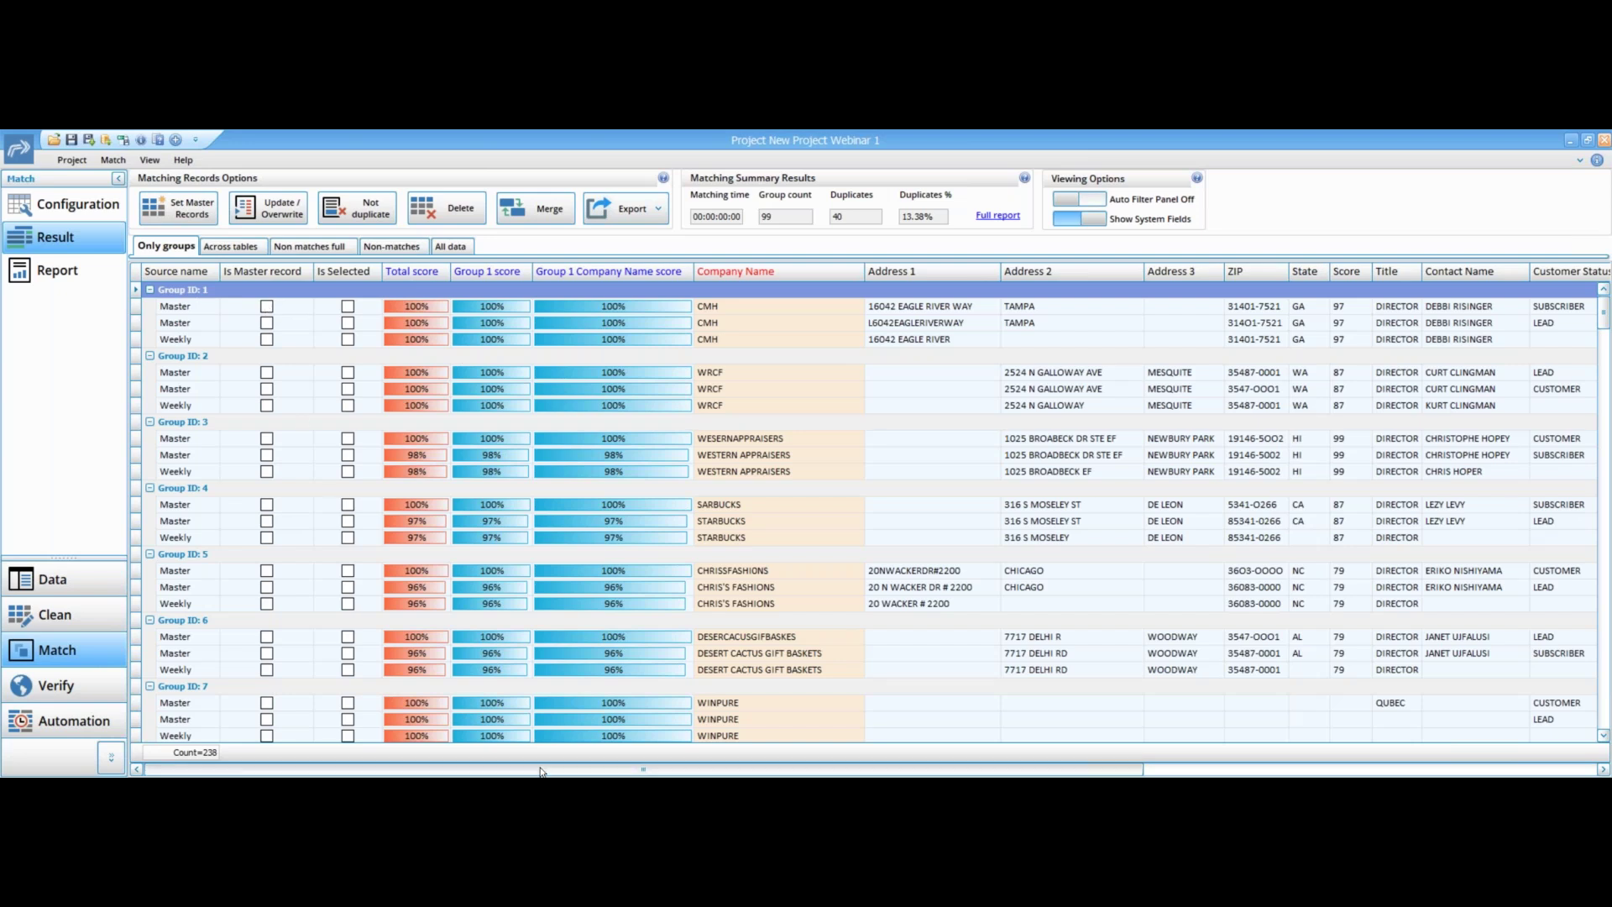
drag(554, 771, 1007, 769)
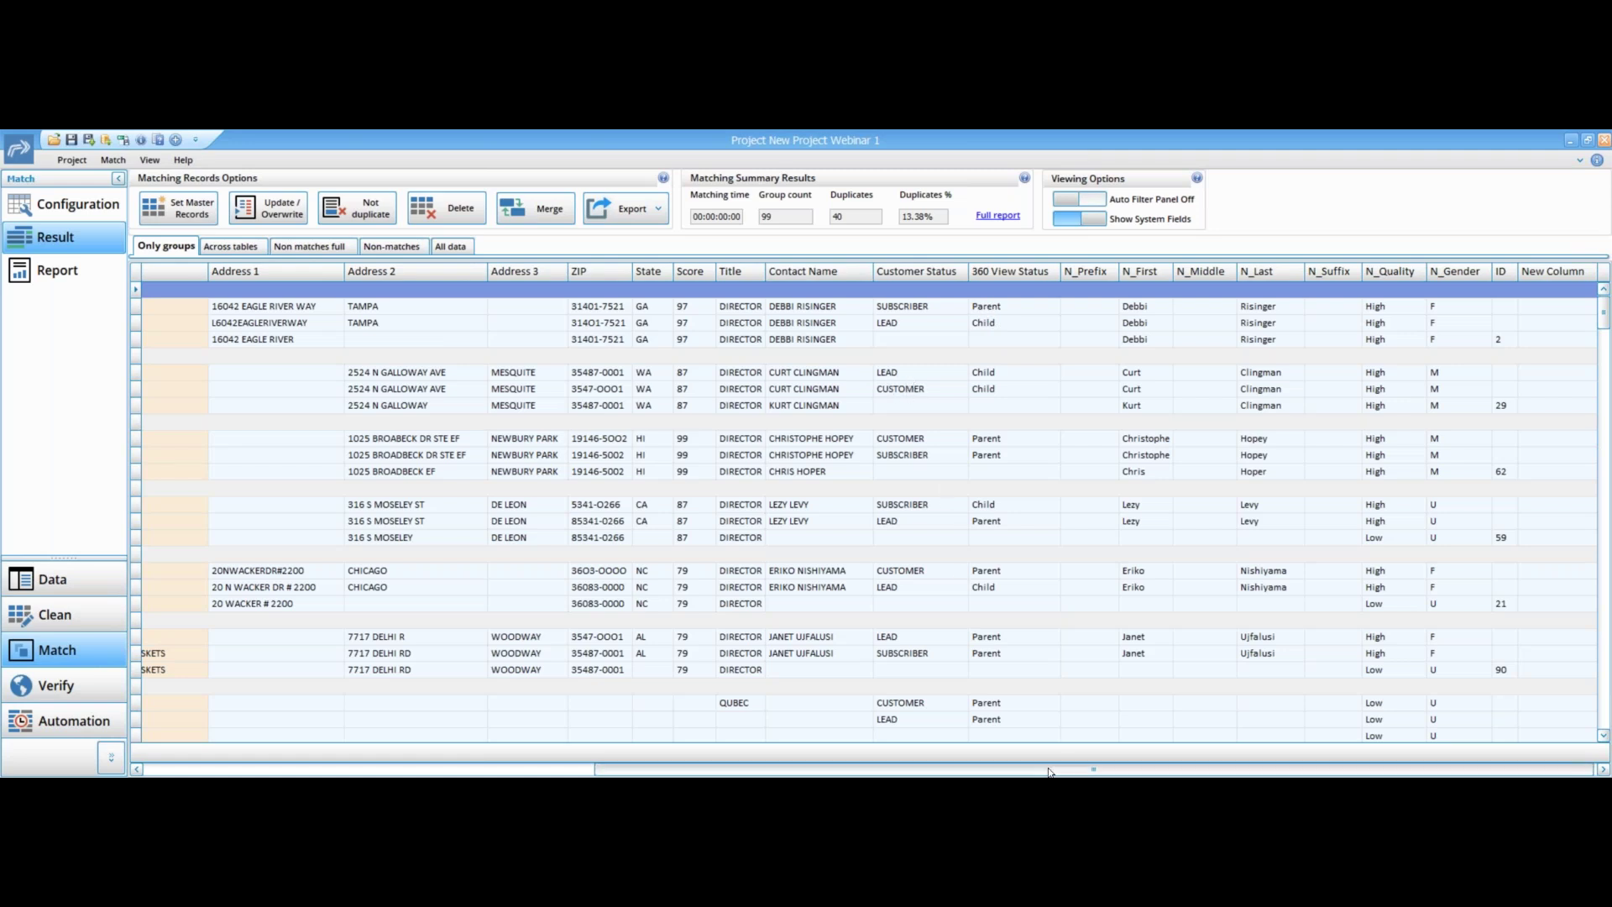
drag(1048, 772, 1011, 771)
drag(1012, 771, 563, 771)
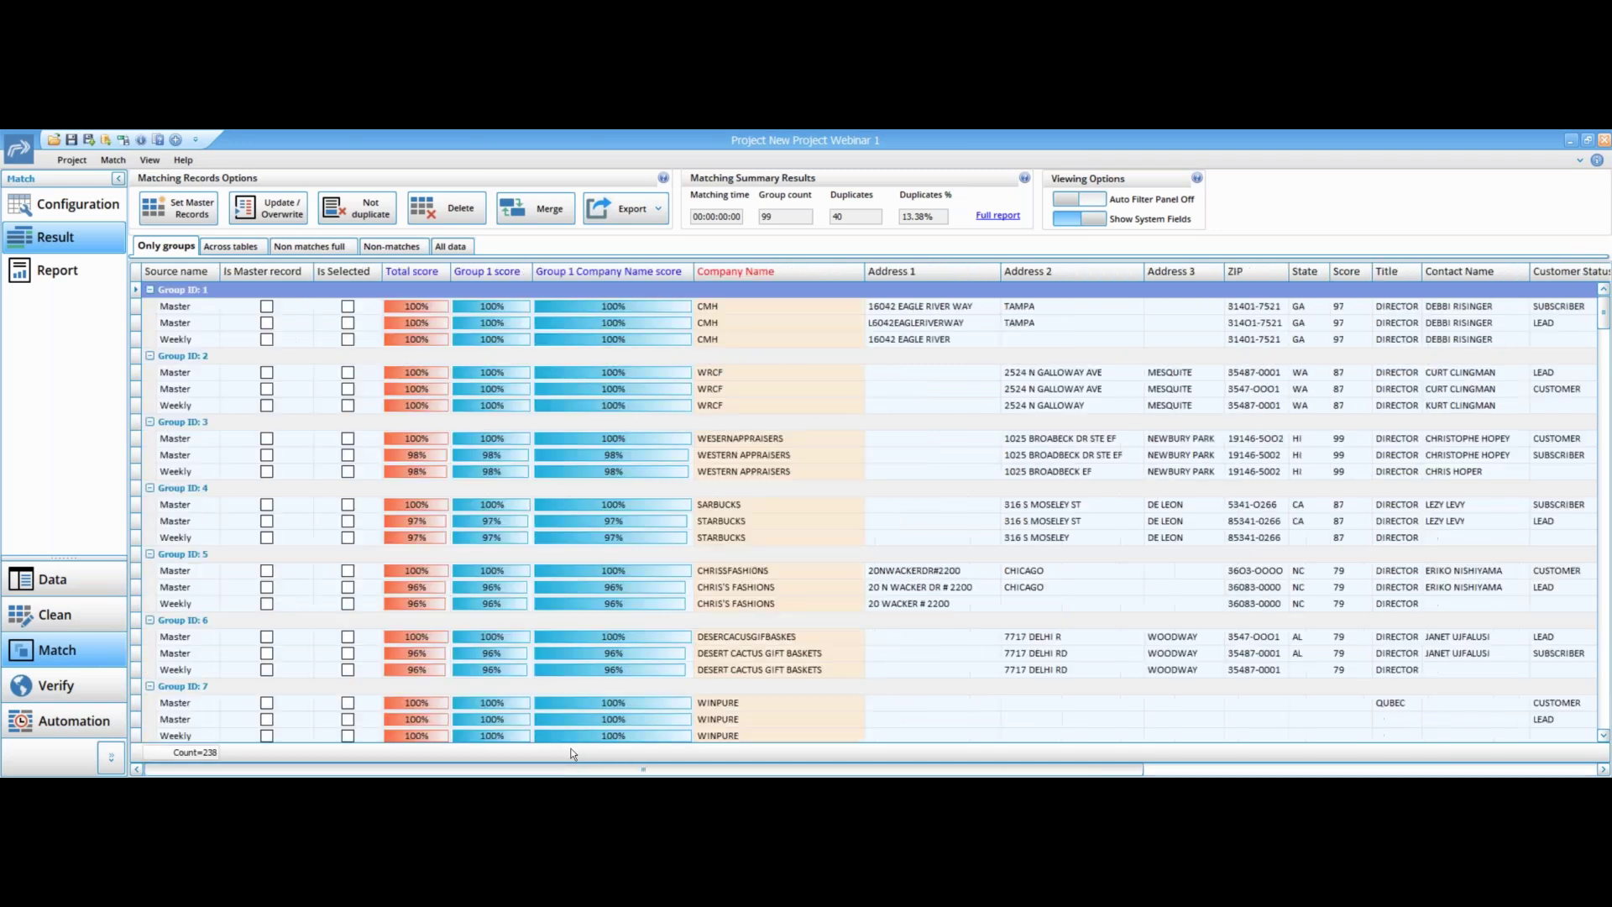
Add a master record rule requiring Customer Status to contain CUSTOMER
click(179, 208)
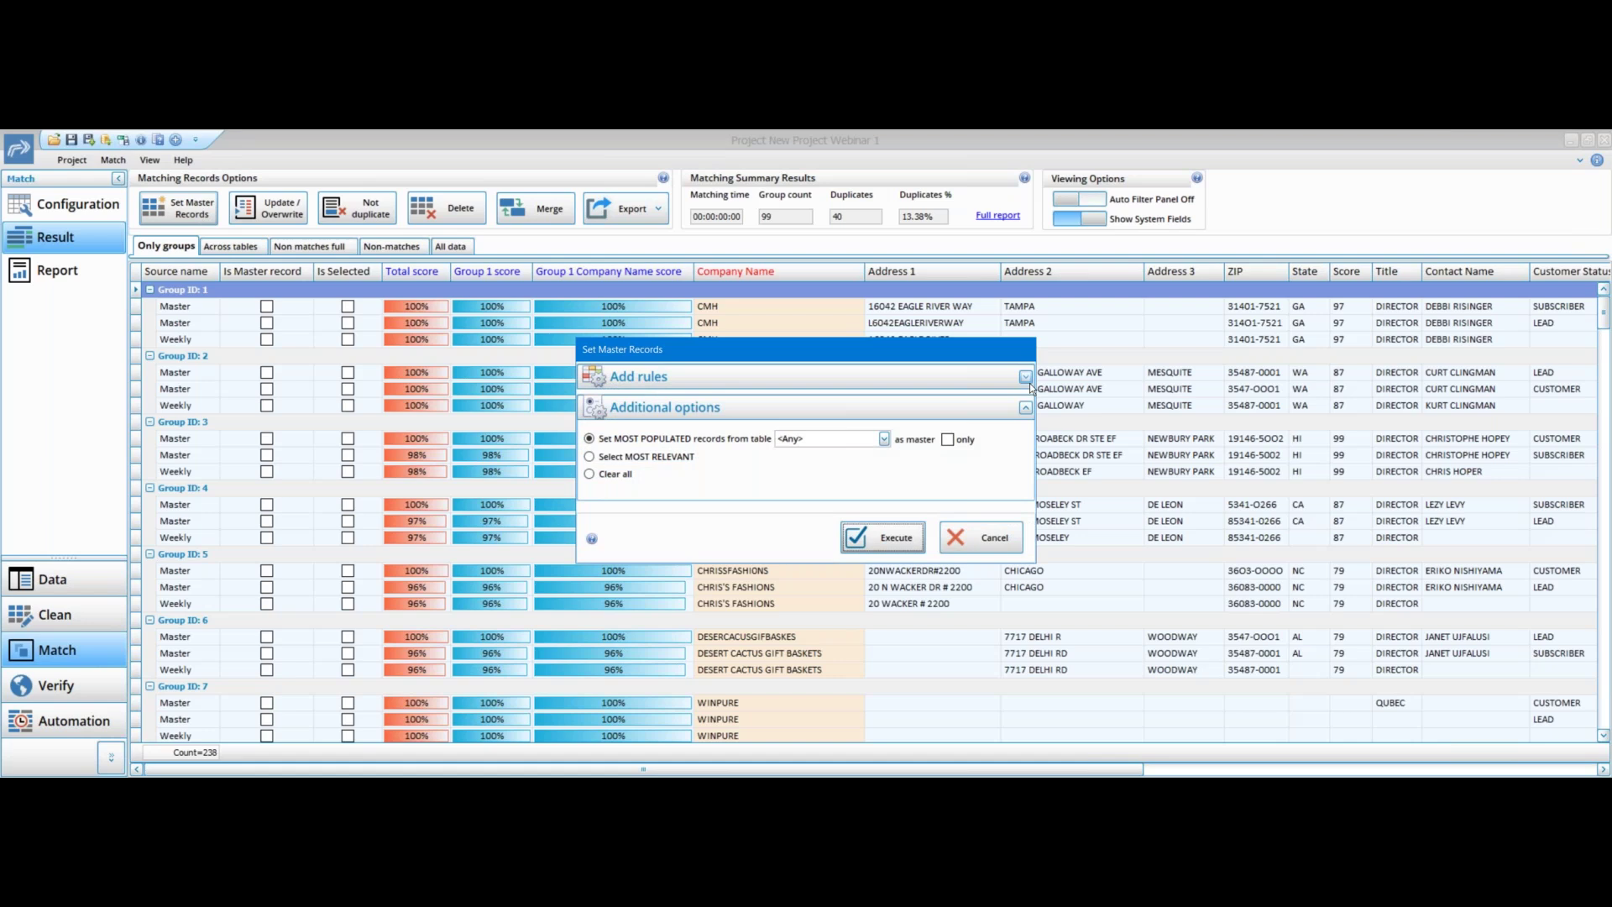
click(1026, 378)
click(685, 448)
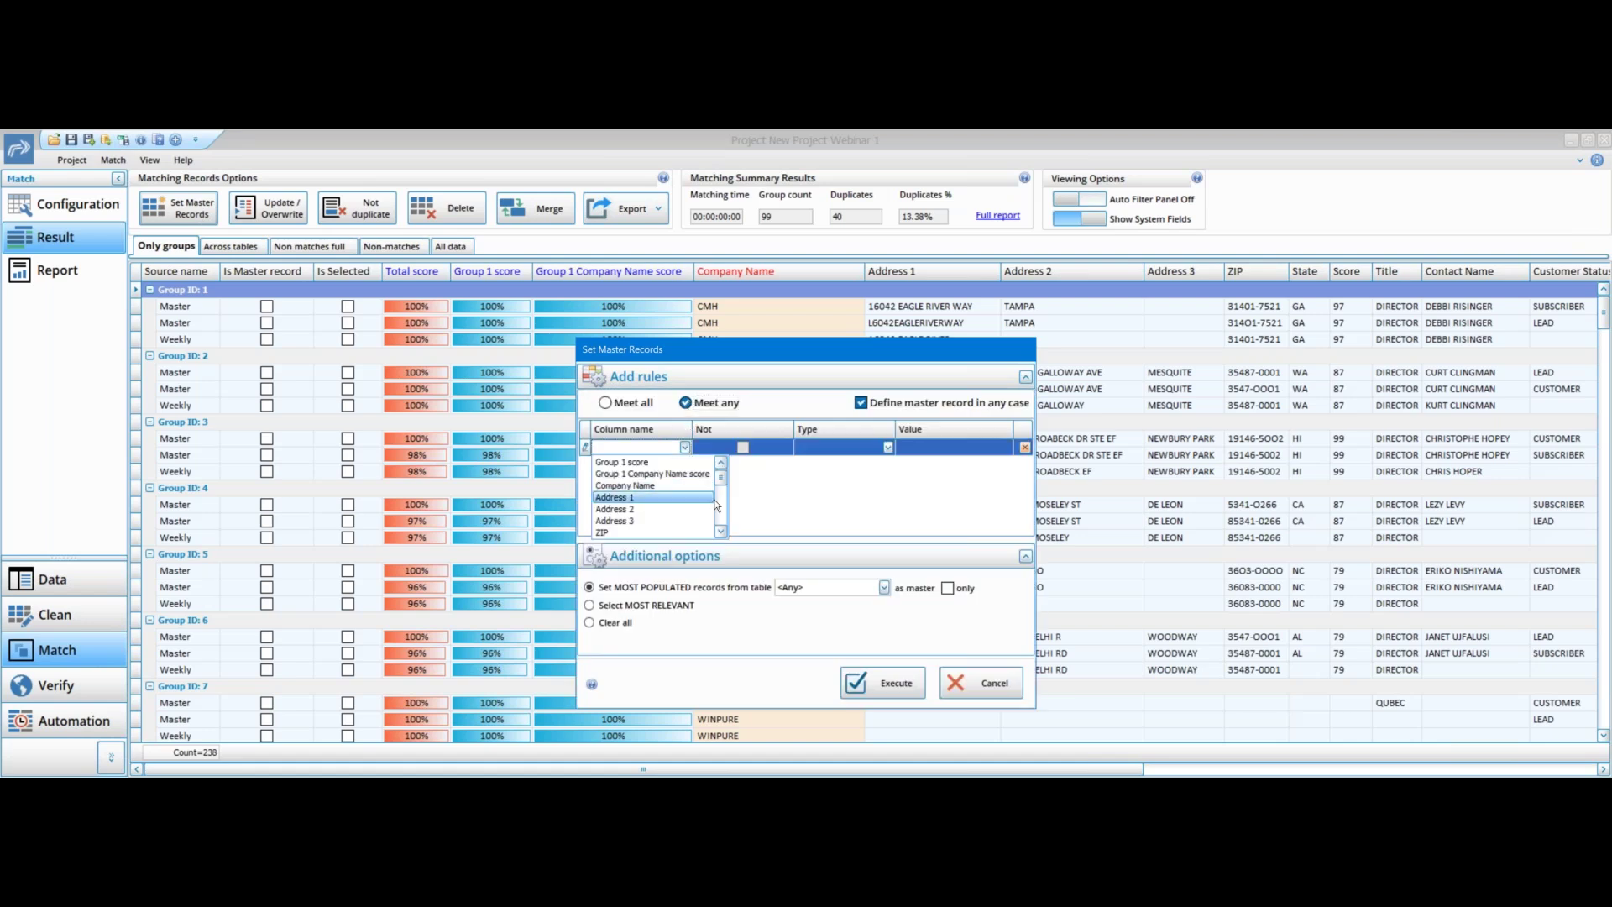
scroll(702, 531, down, 2)
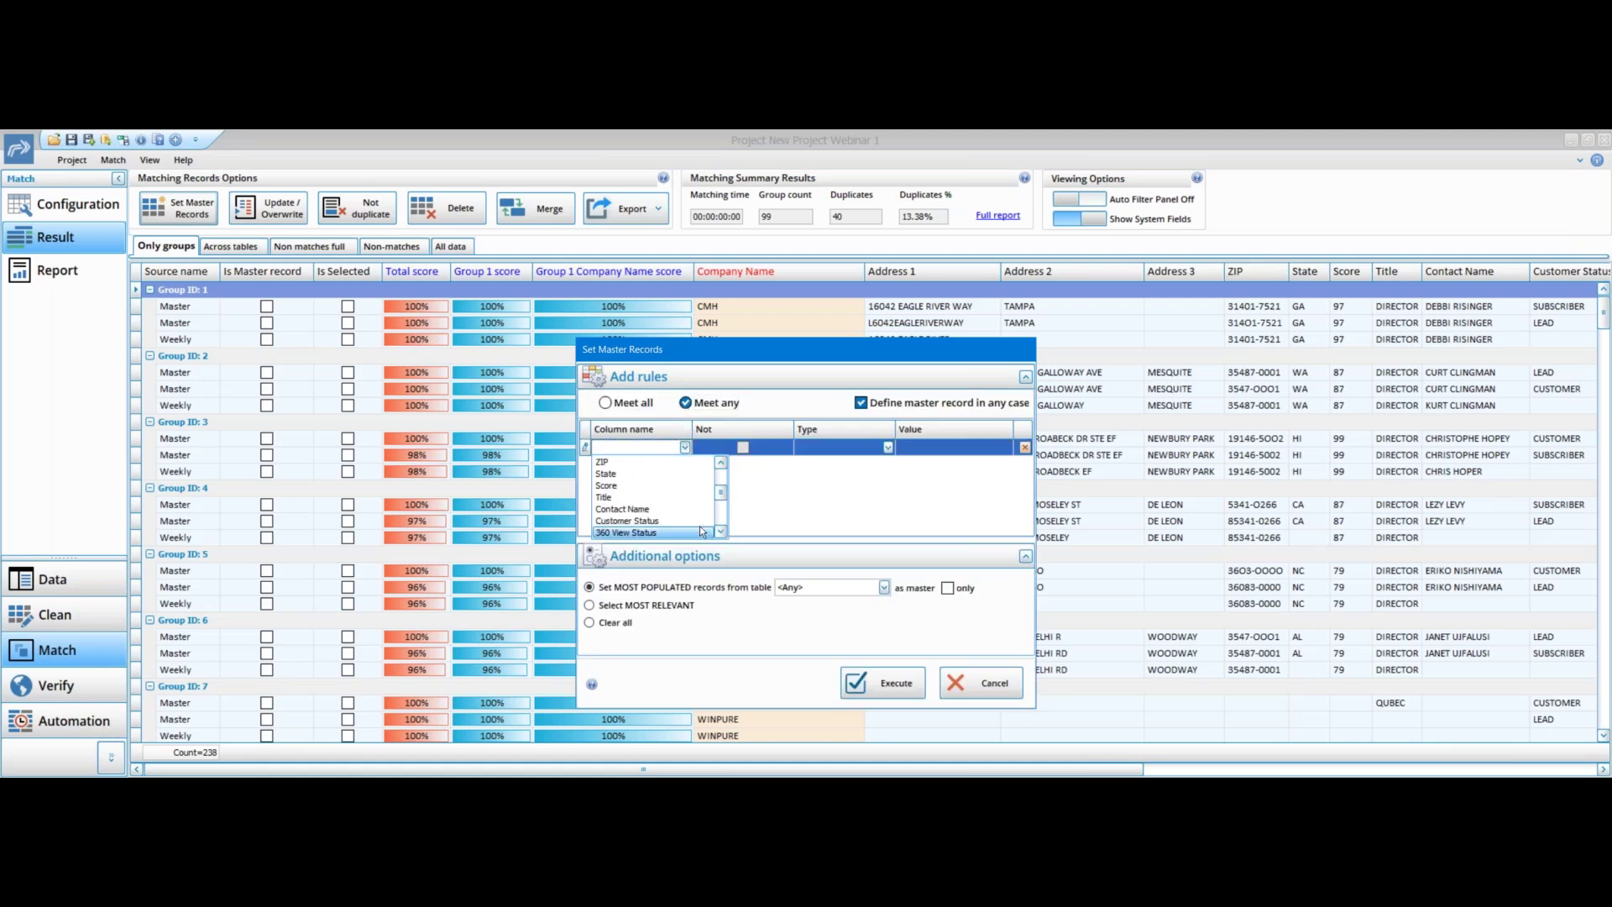
click(628, 520)
click(888, 447)
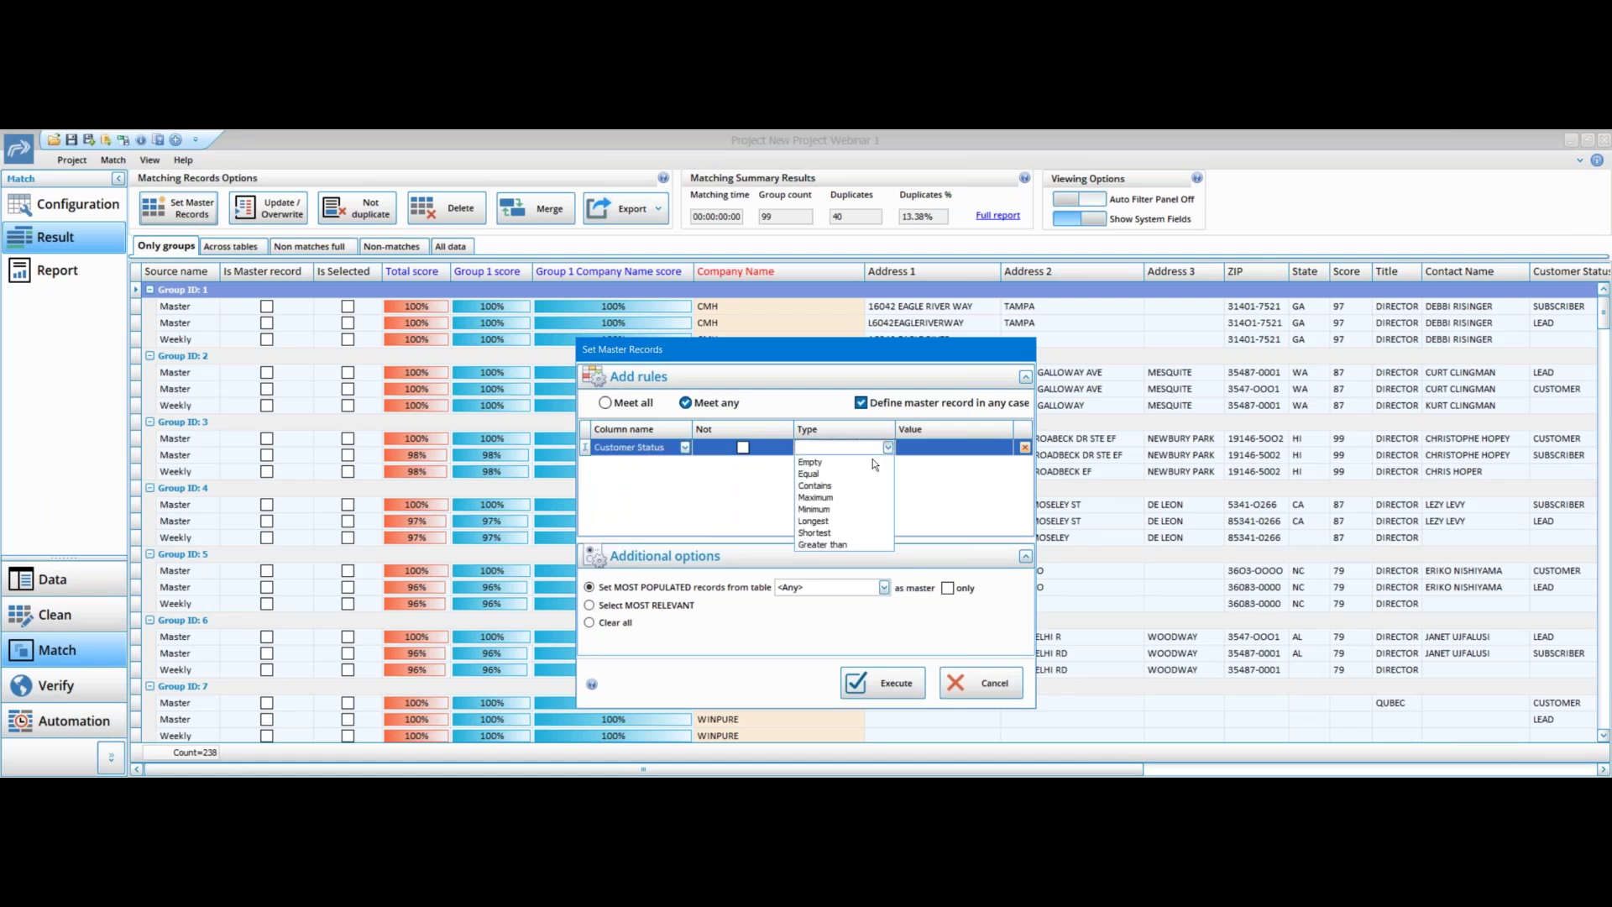
click(847, 487)
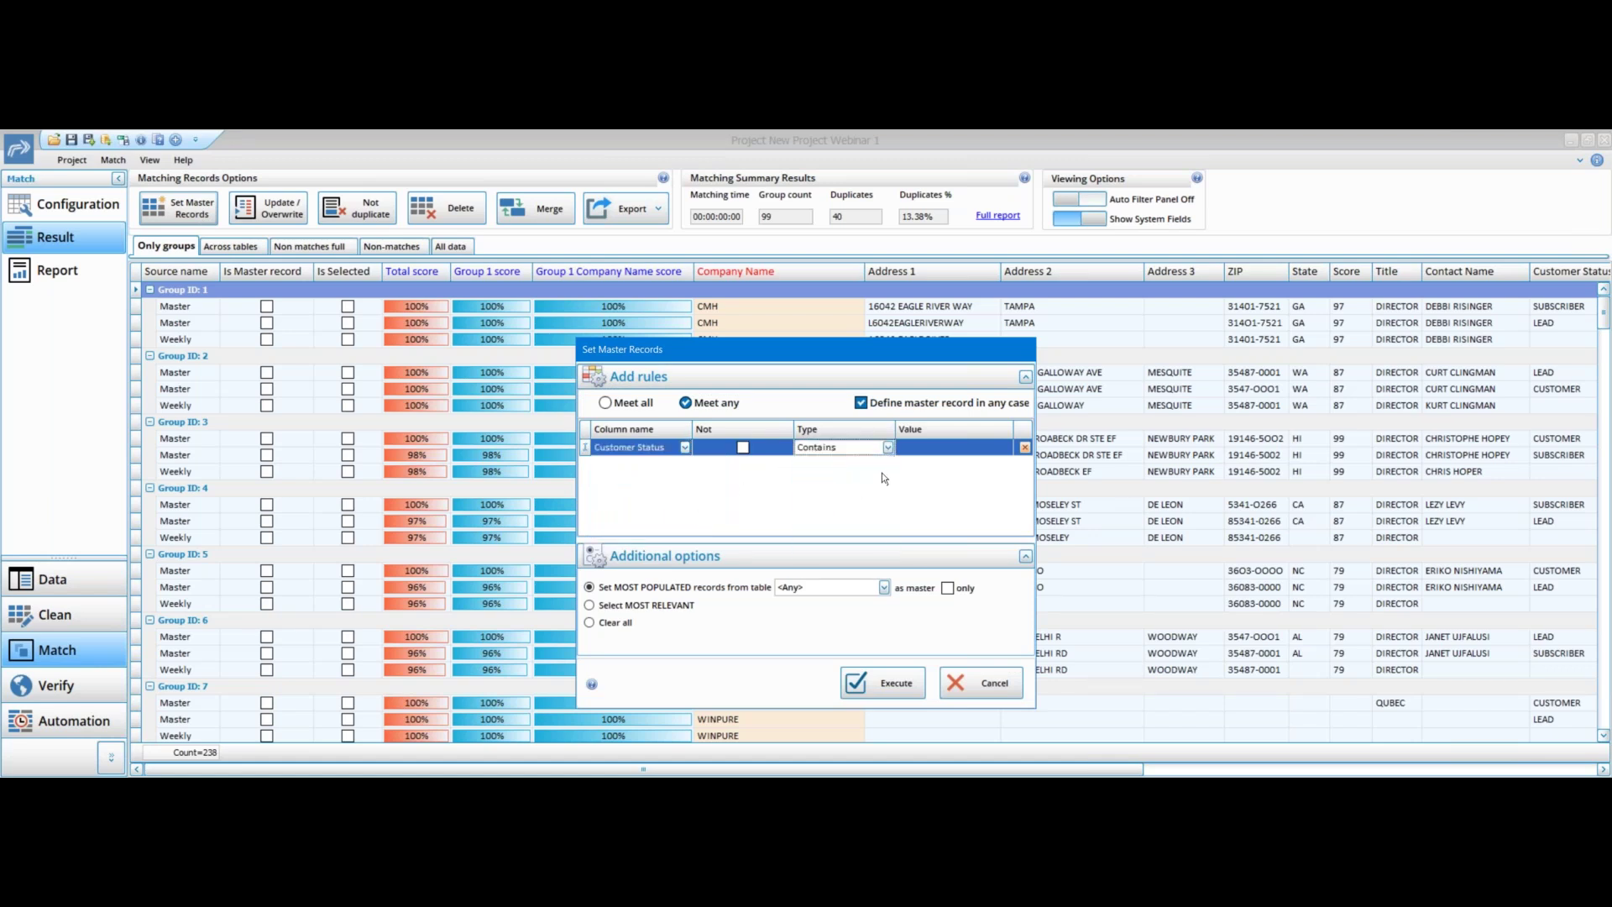
click(929, 447)
text(CUSTOMER)
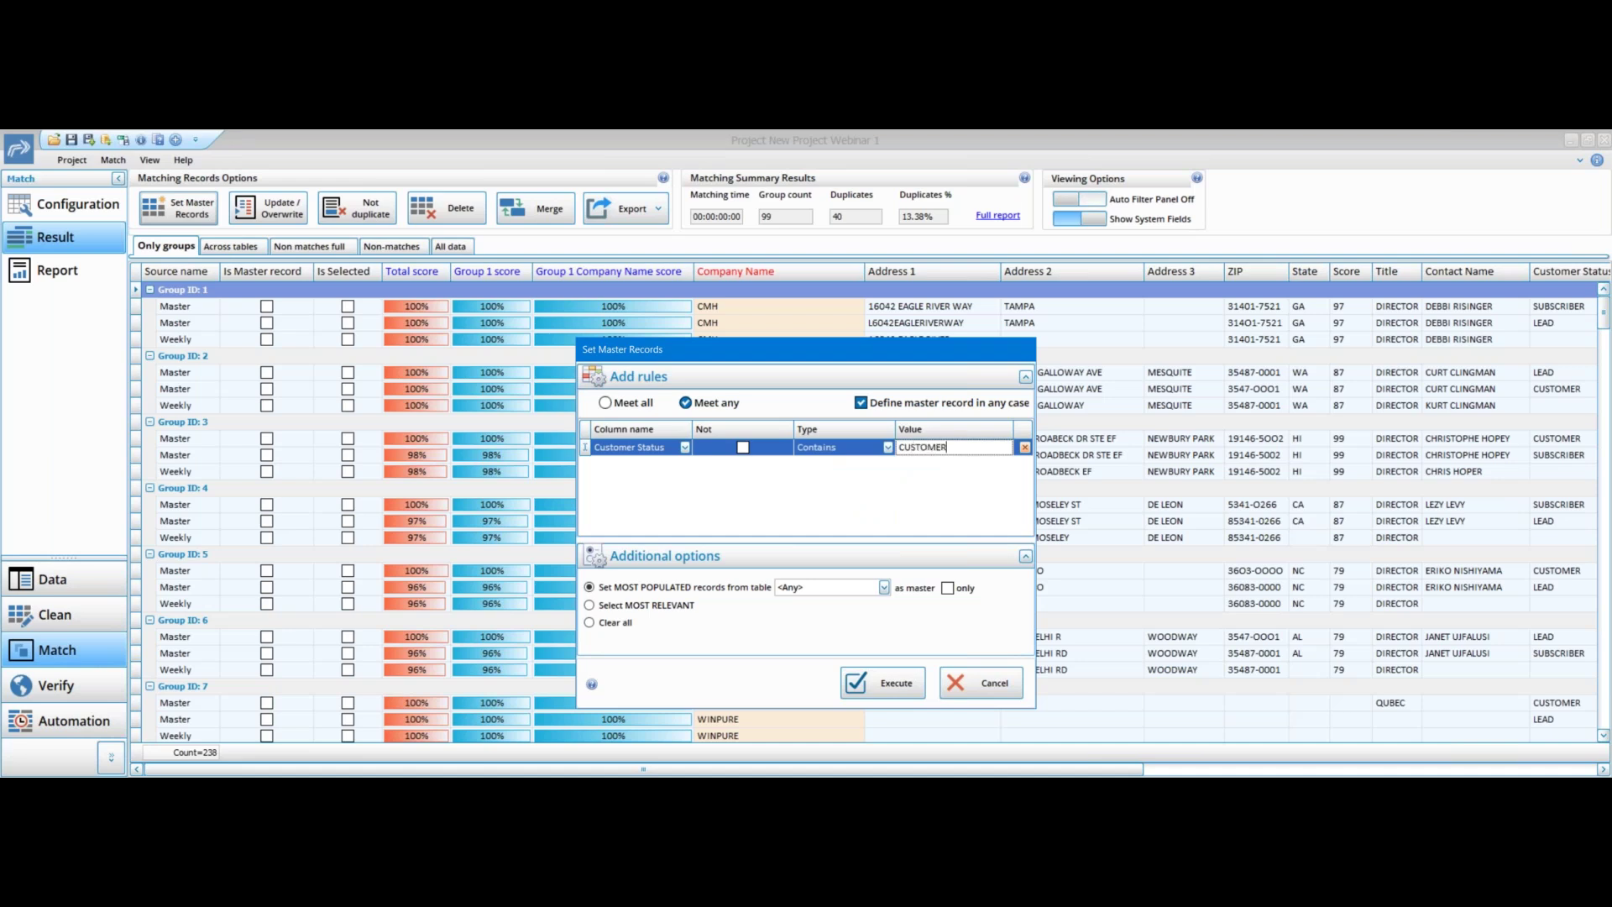
Add a second master record rule requiring 360 View Status to contain PARENT, and apply the rules to the matched groups
click(775, 475)
click(685, 464)
click(721, 549)
click(721, 549)
click(723, 551)
click(723, 551)
click(626, 542)
click(844, 465)
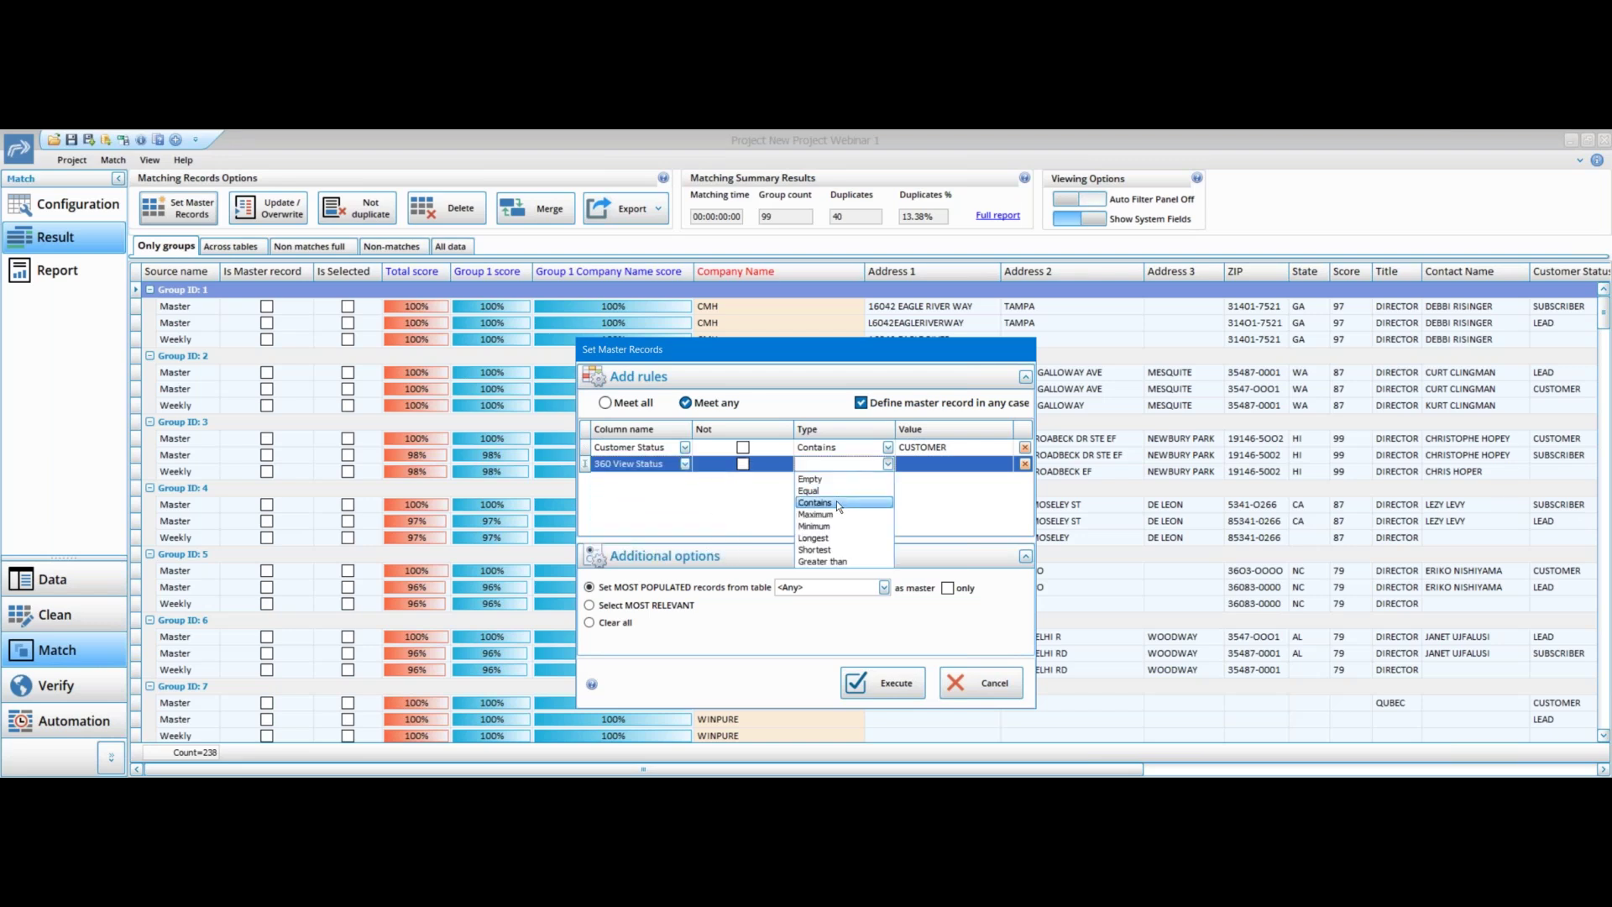
click(839, 557)
click(914, 463)
text(PARENT)
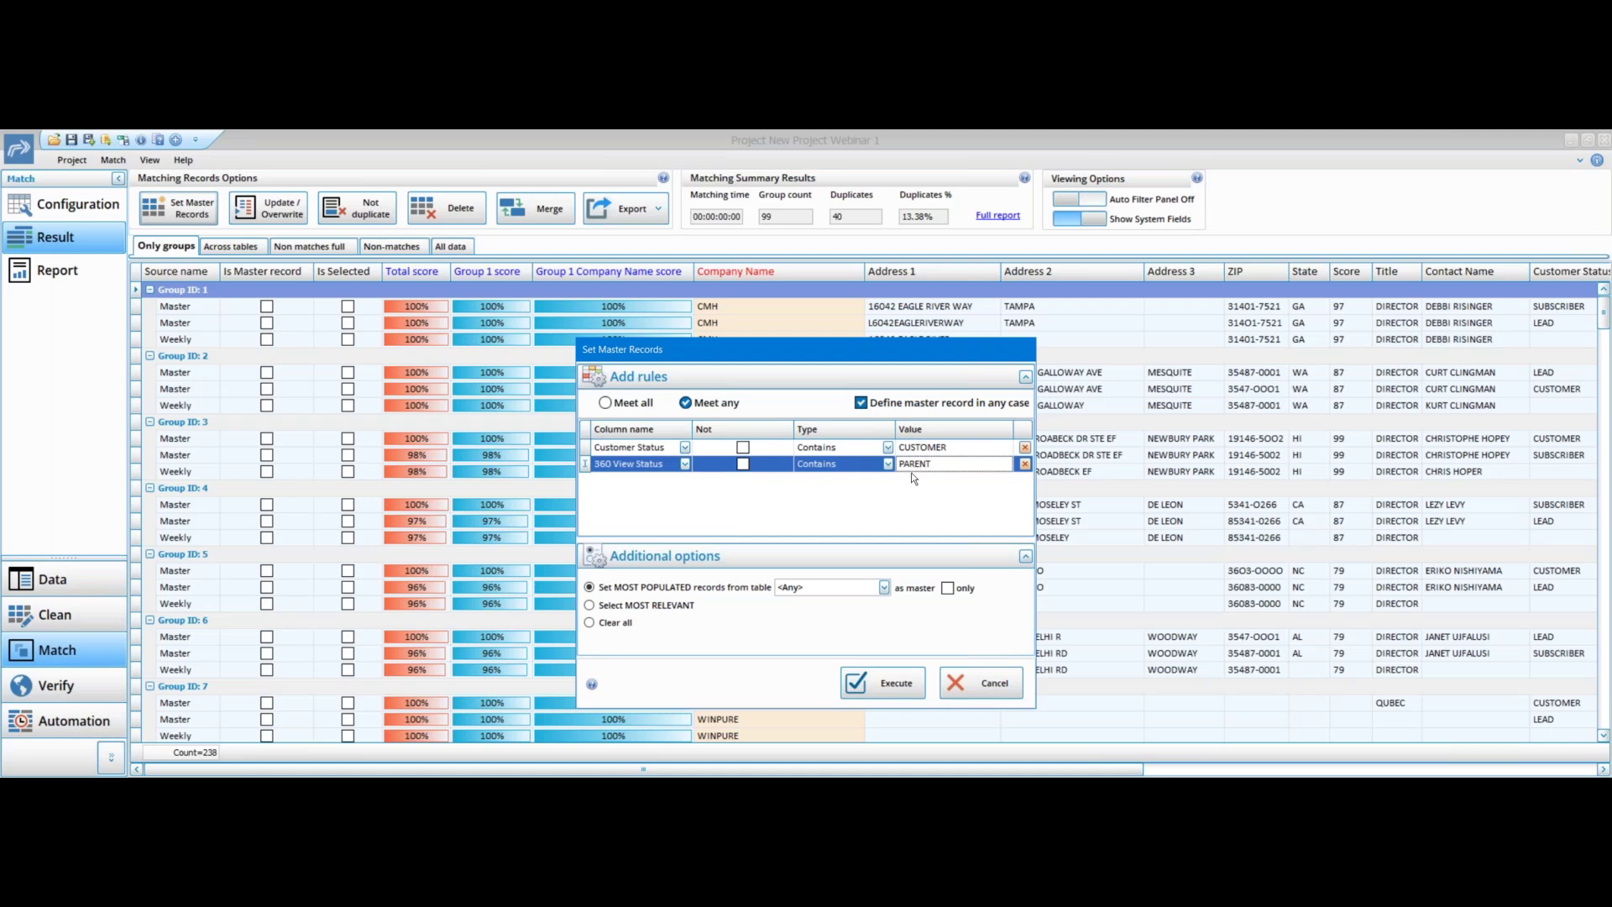
click(598, 606)
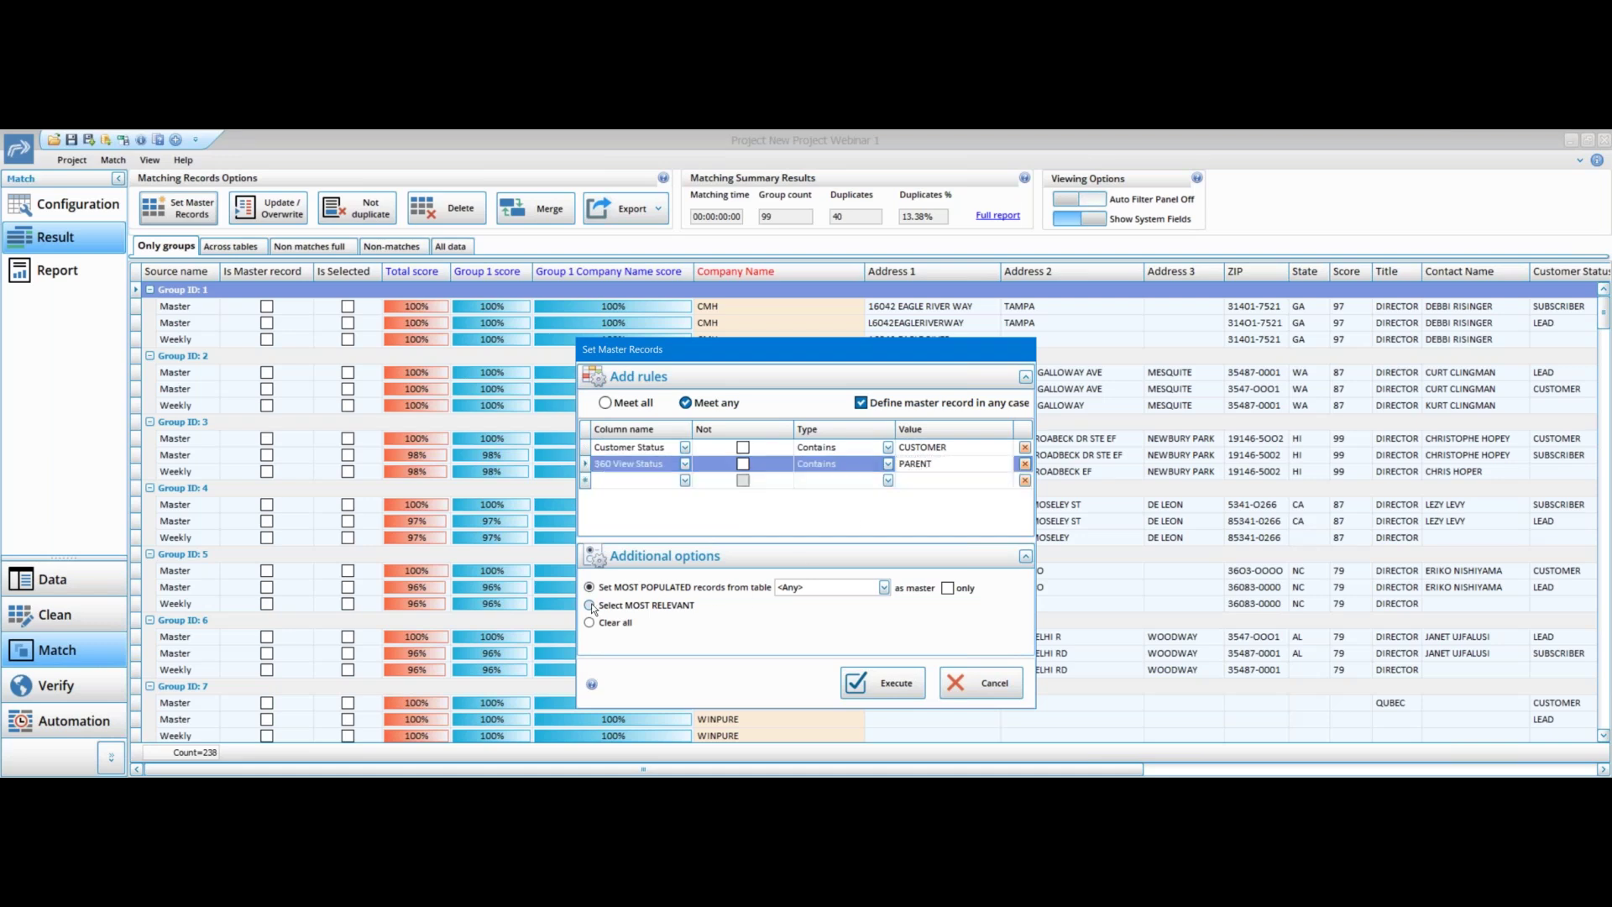
click(874, 687)
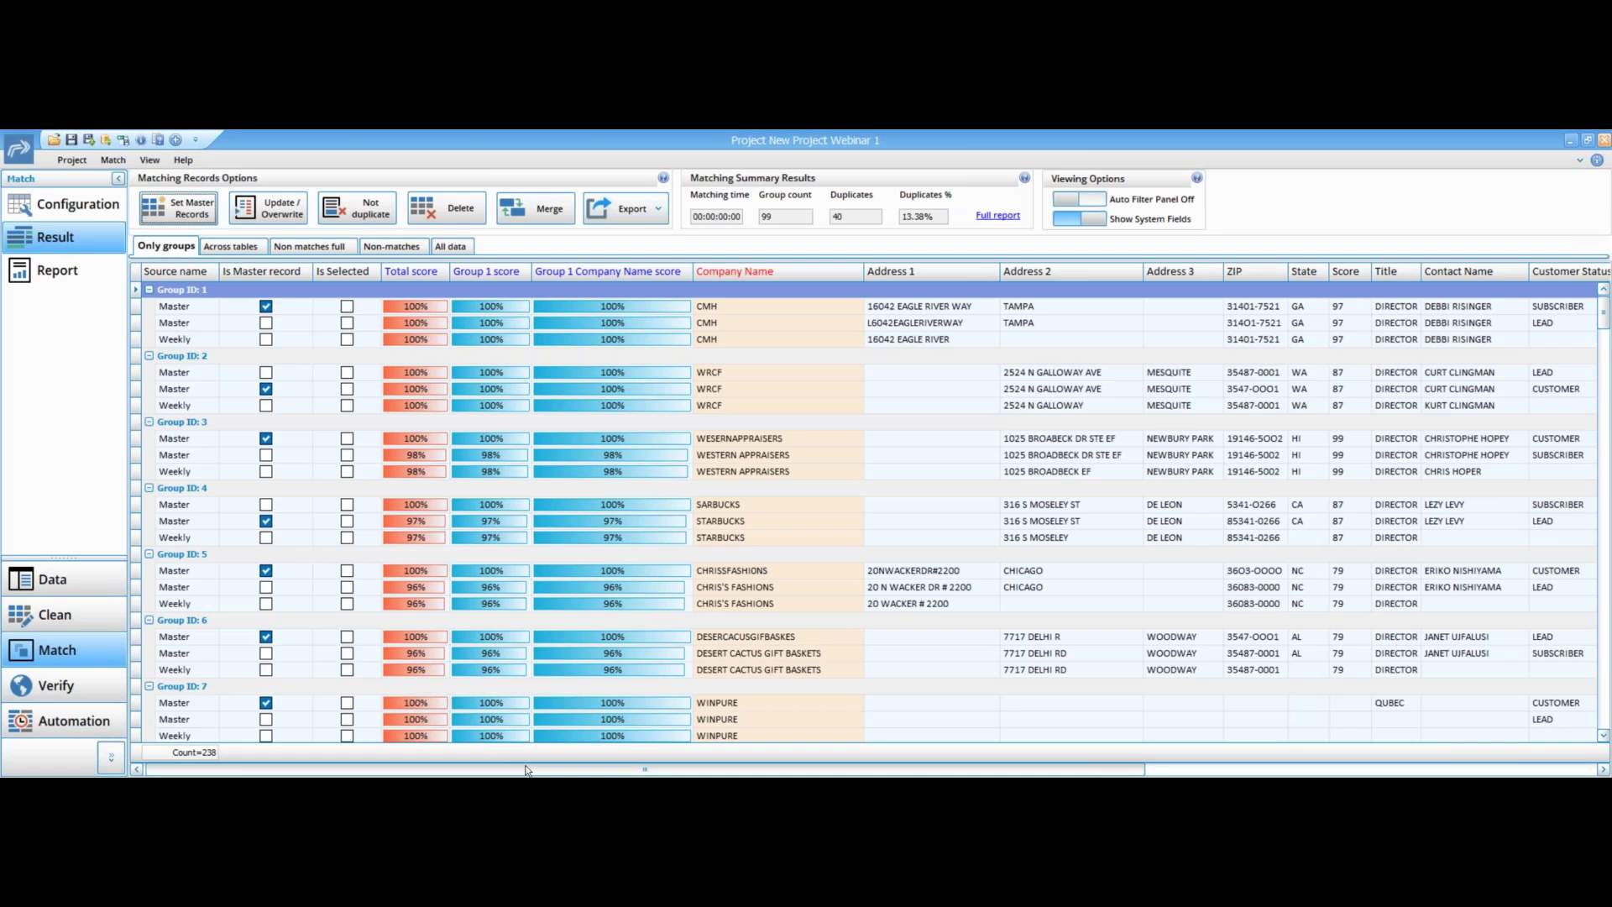
Check the assigned master records and merge the duplicates, keeping all values for the Title and Contact Name columns
drag(519, 770, 971, 769)
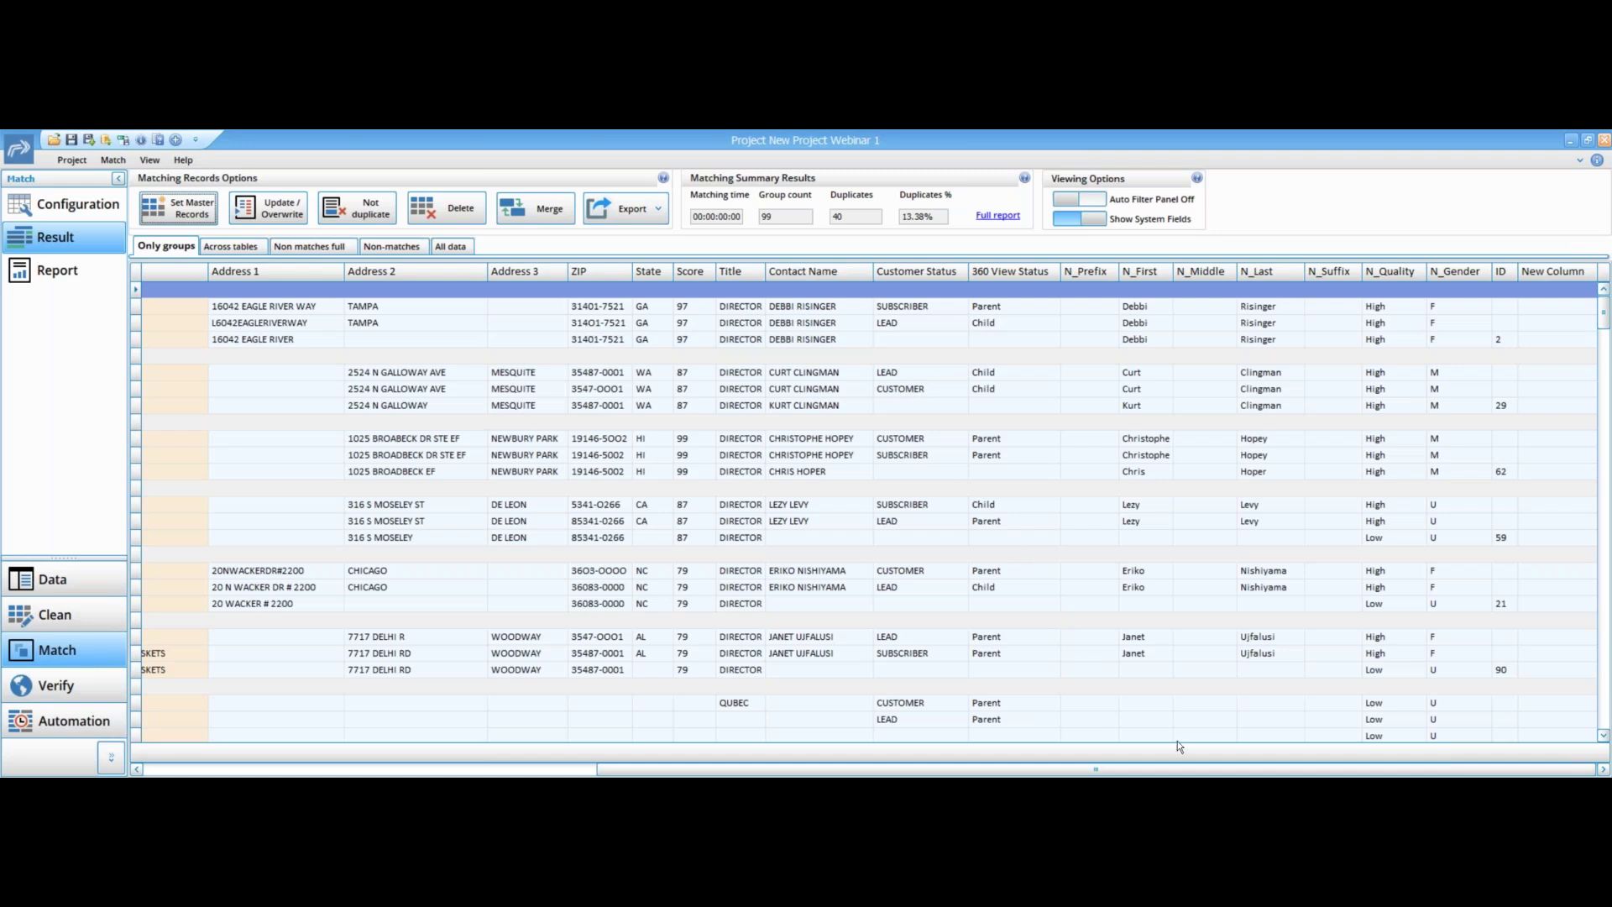
drag(1188, 771, 596, 773)
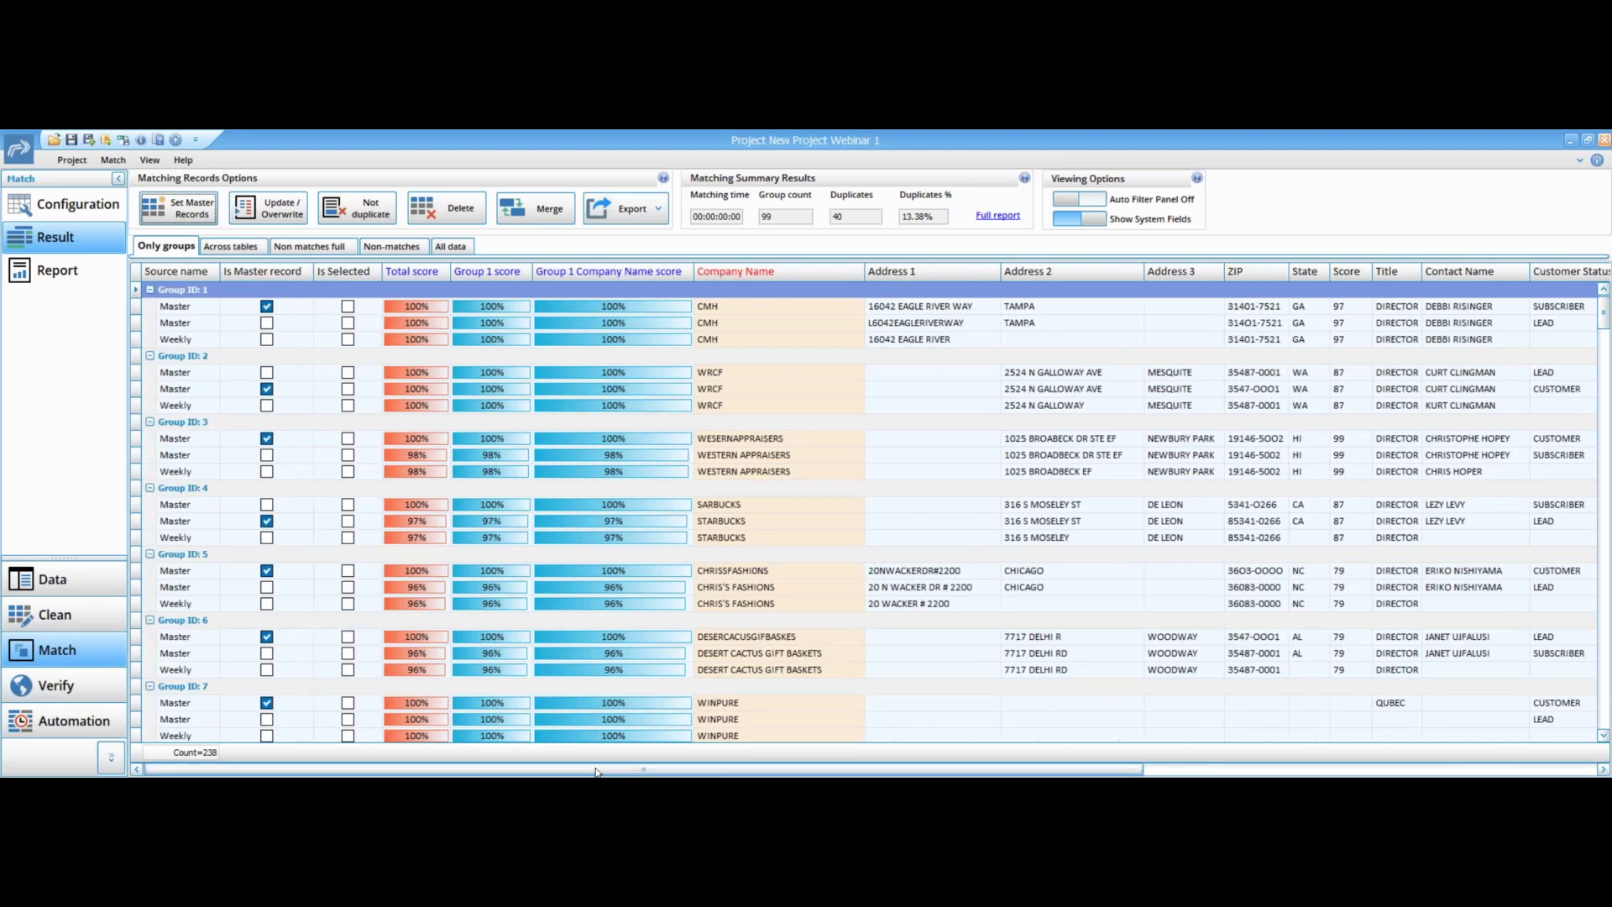
drag(598, 772, 1060, 772)
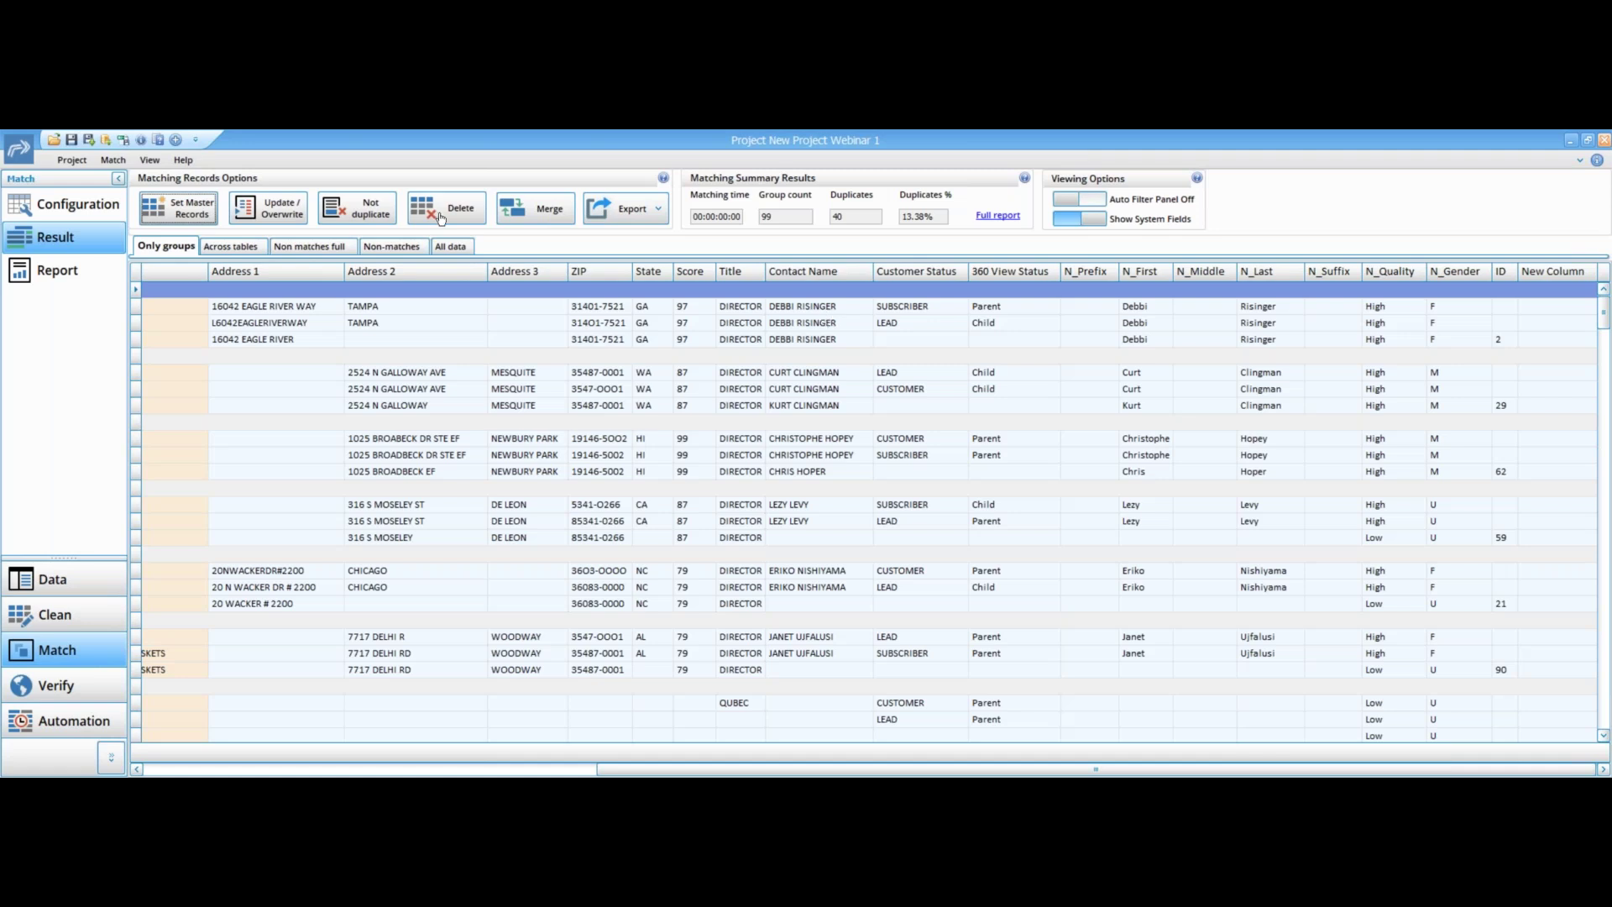
click(524, 215)
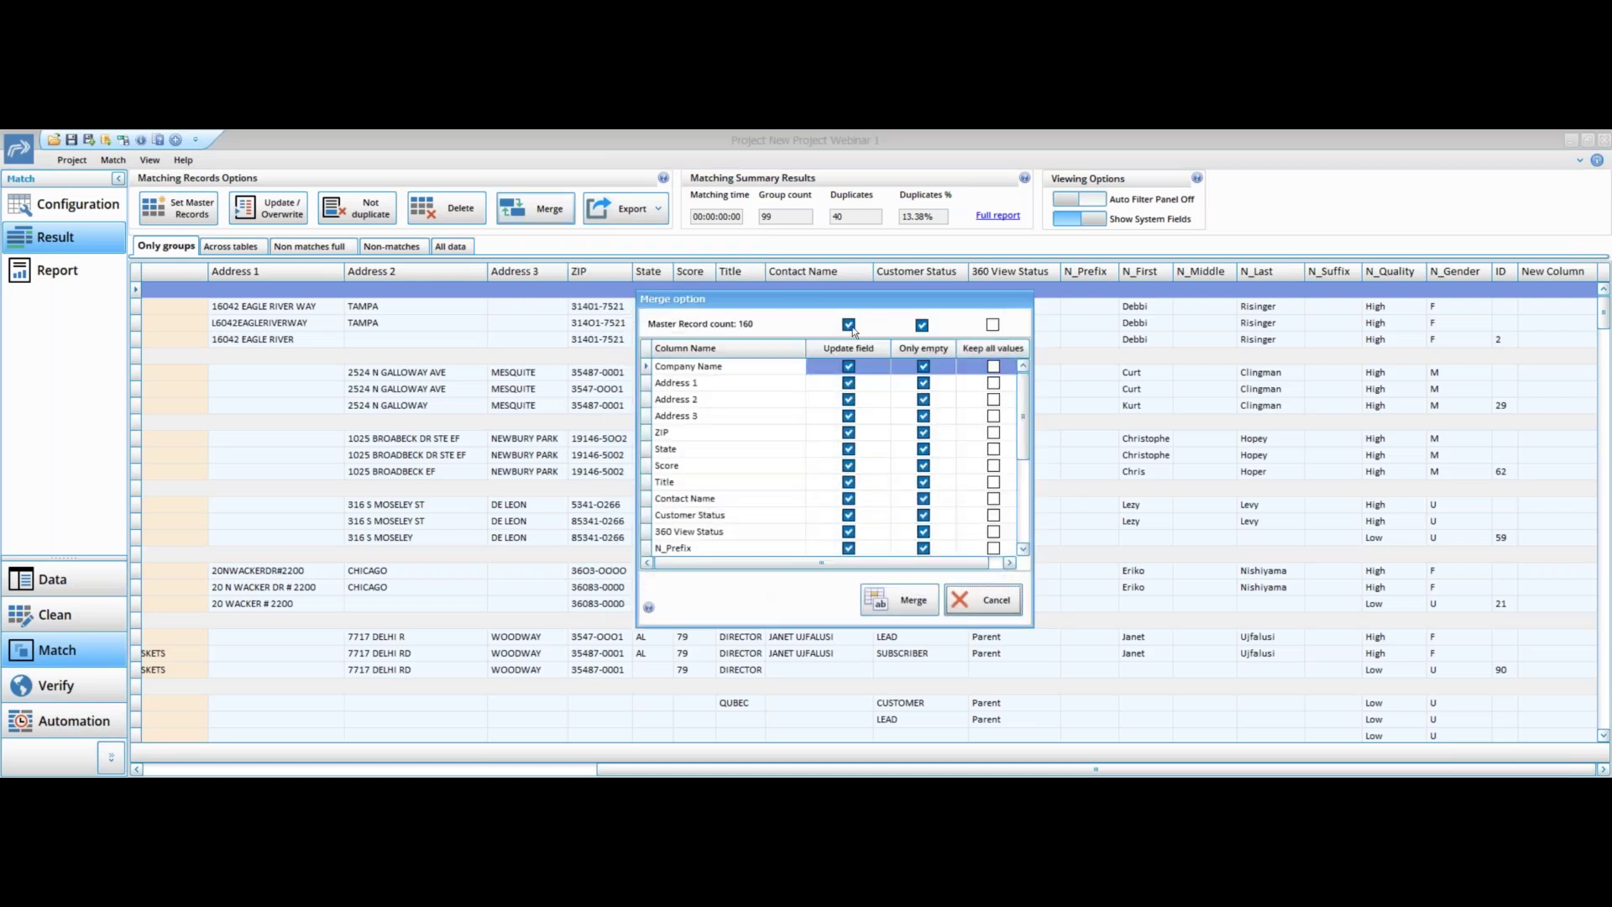
scroll(1176, 445, down, 1)
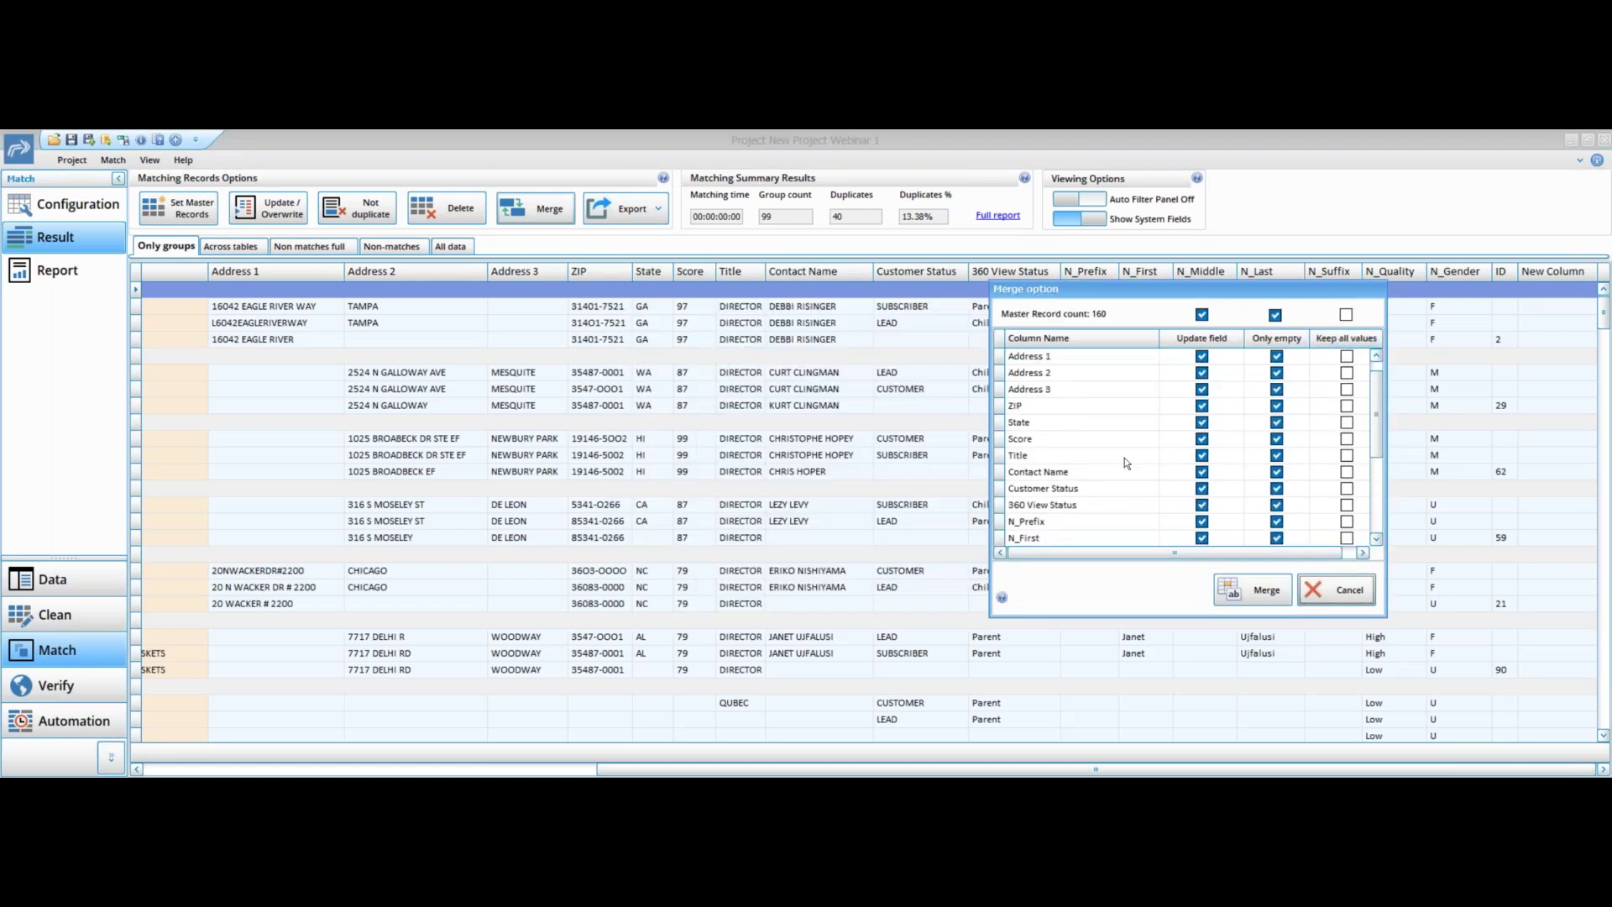
click(1345, 476)
click(1343, 476)
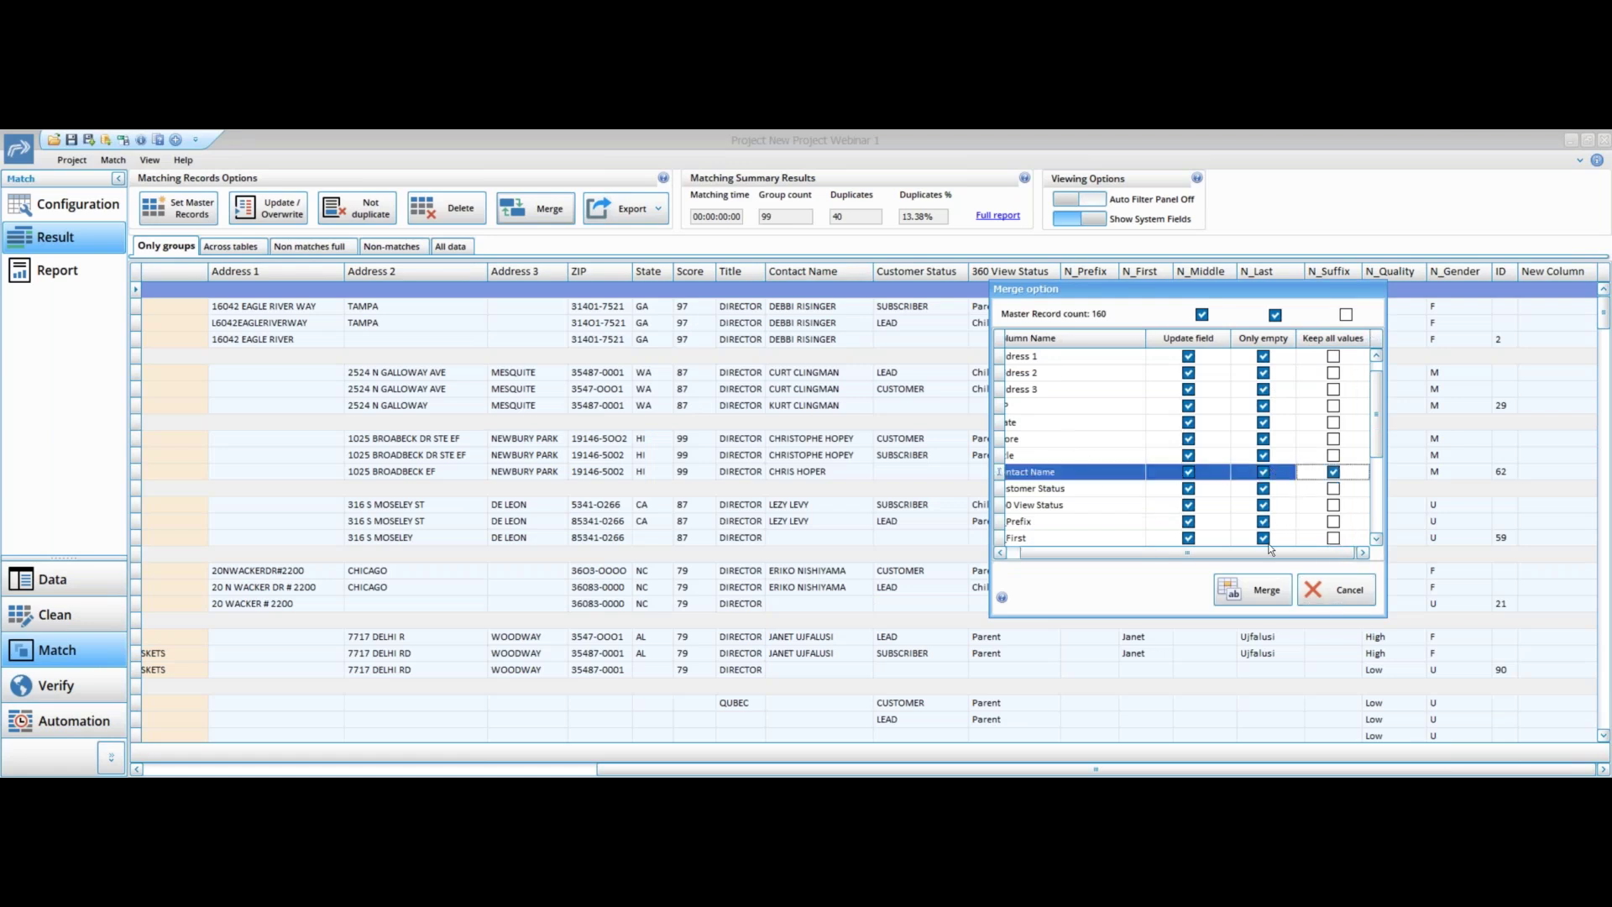
click(1333, 456)
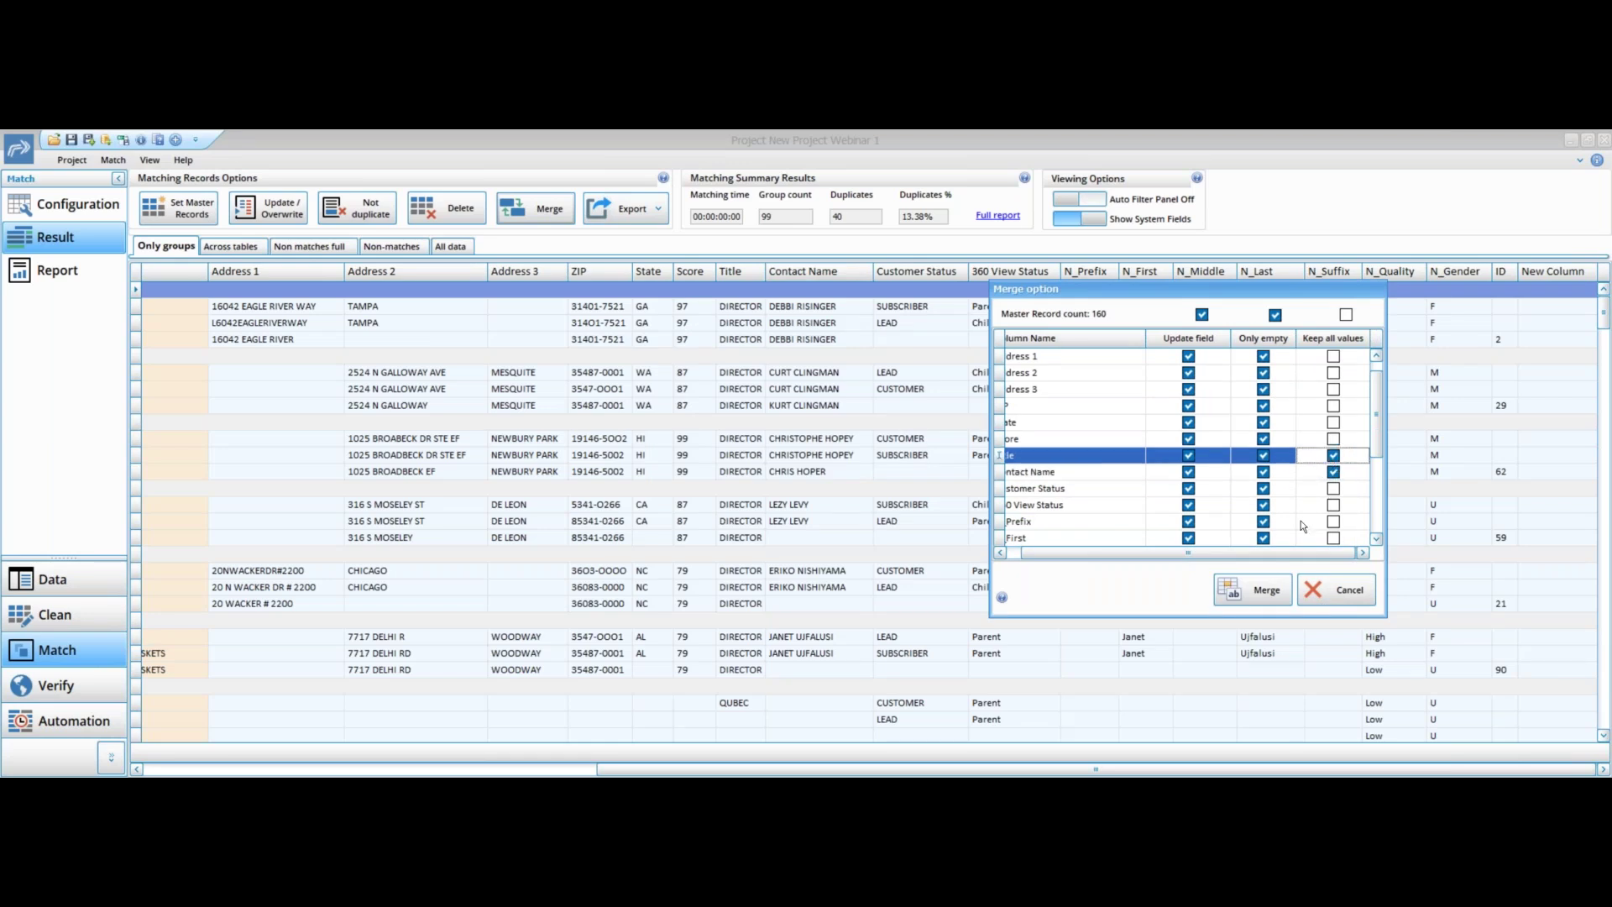
click(1267, 590)
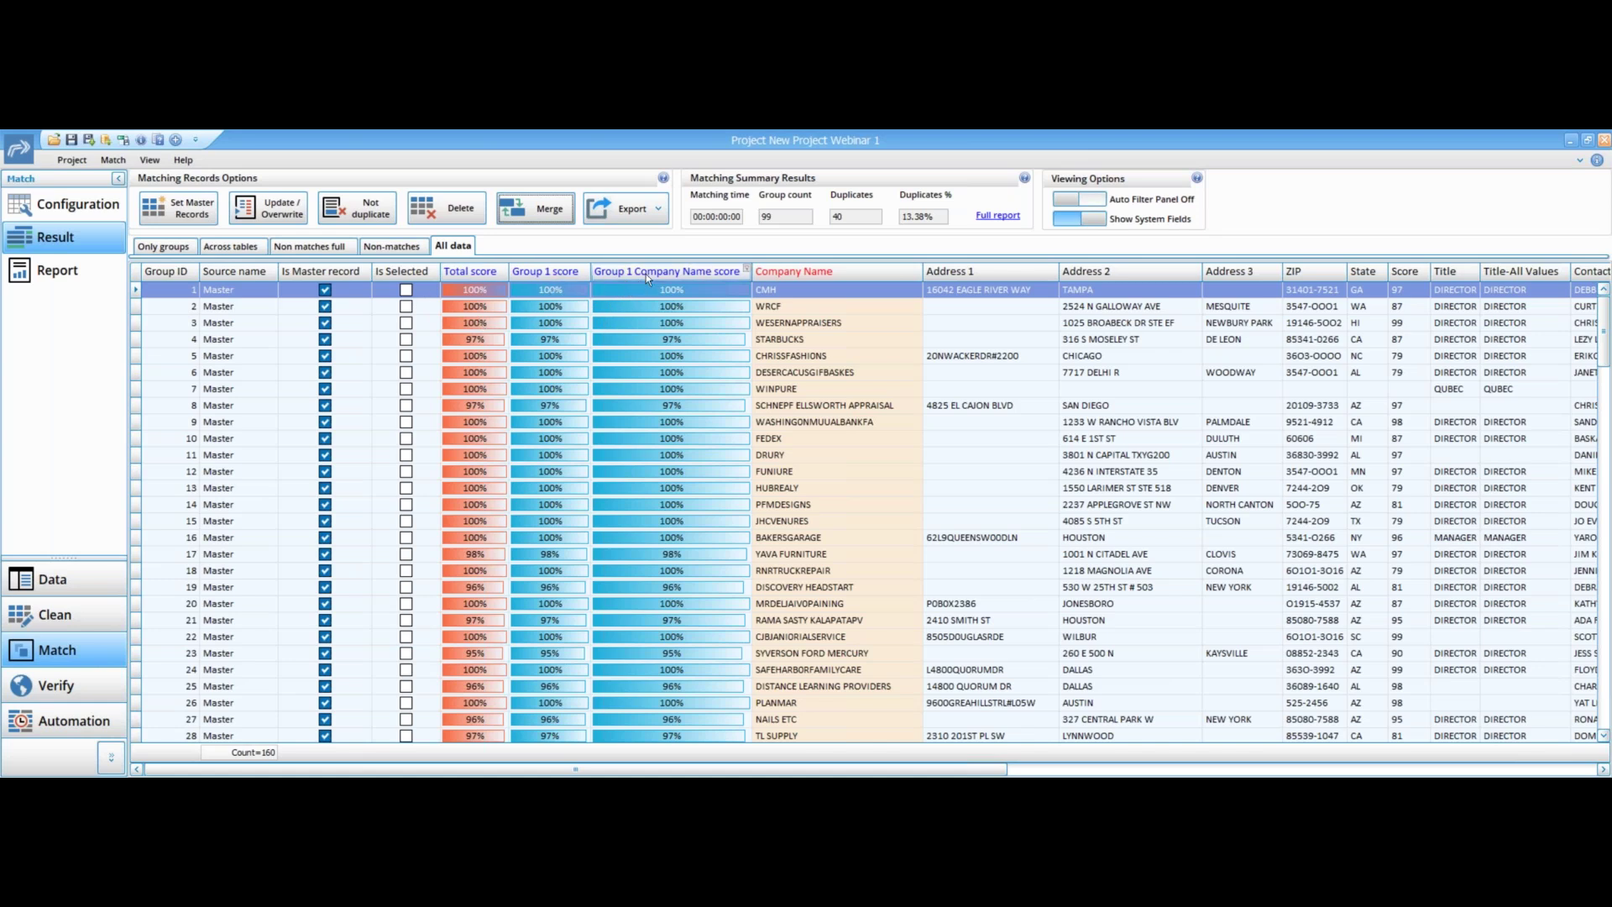
Hide the system fields in the merged data and add only the Group ID column back before Company Name
click(1102, 222)
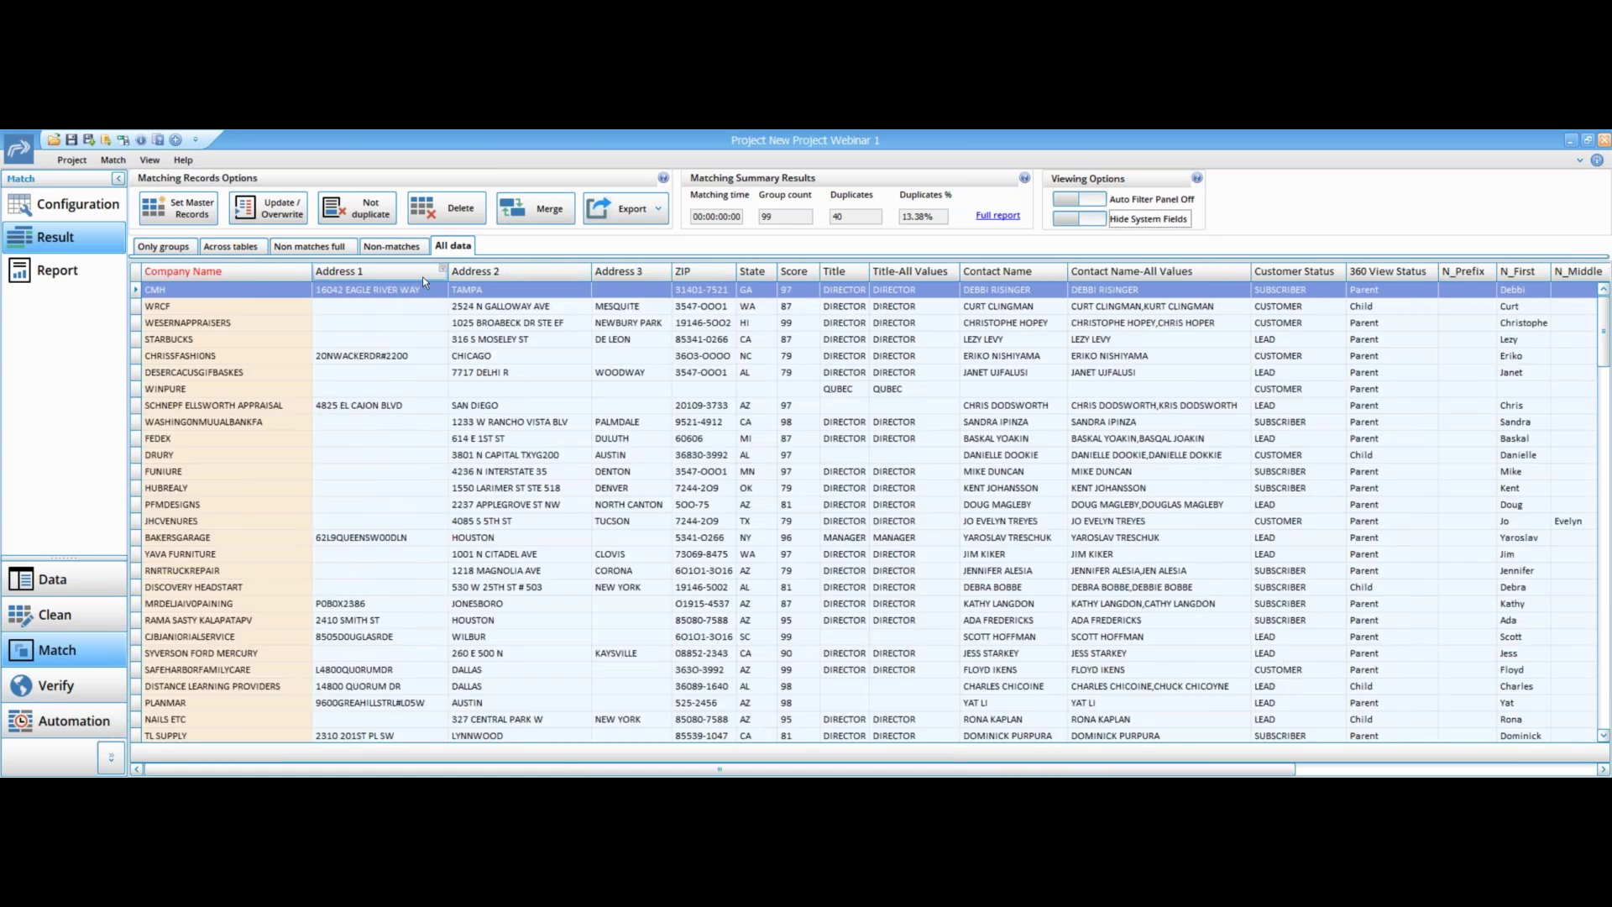
right_click(421, 275)
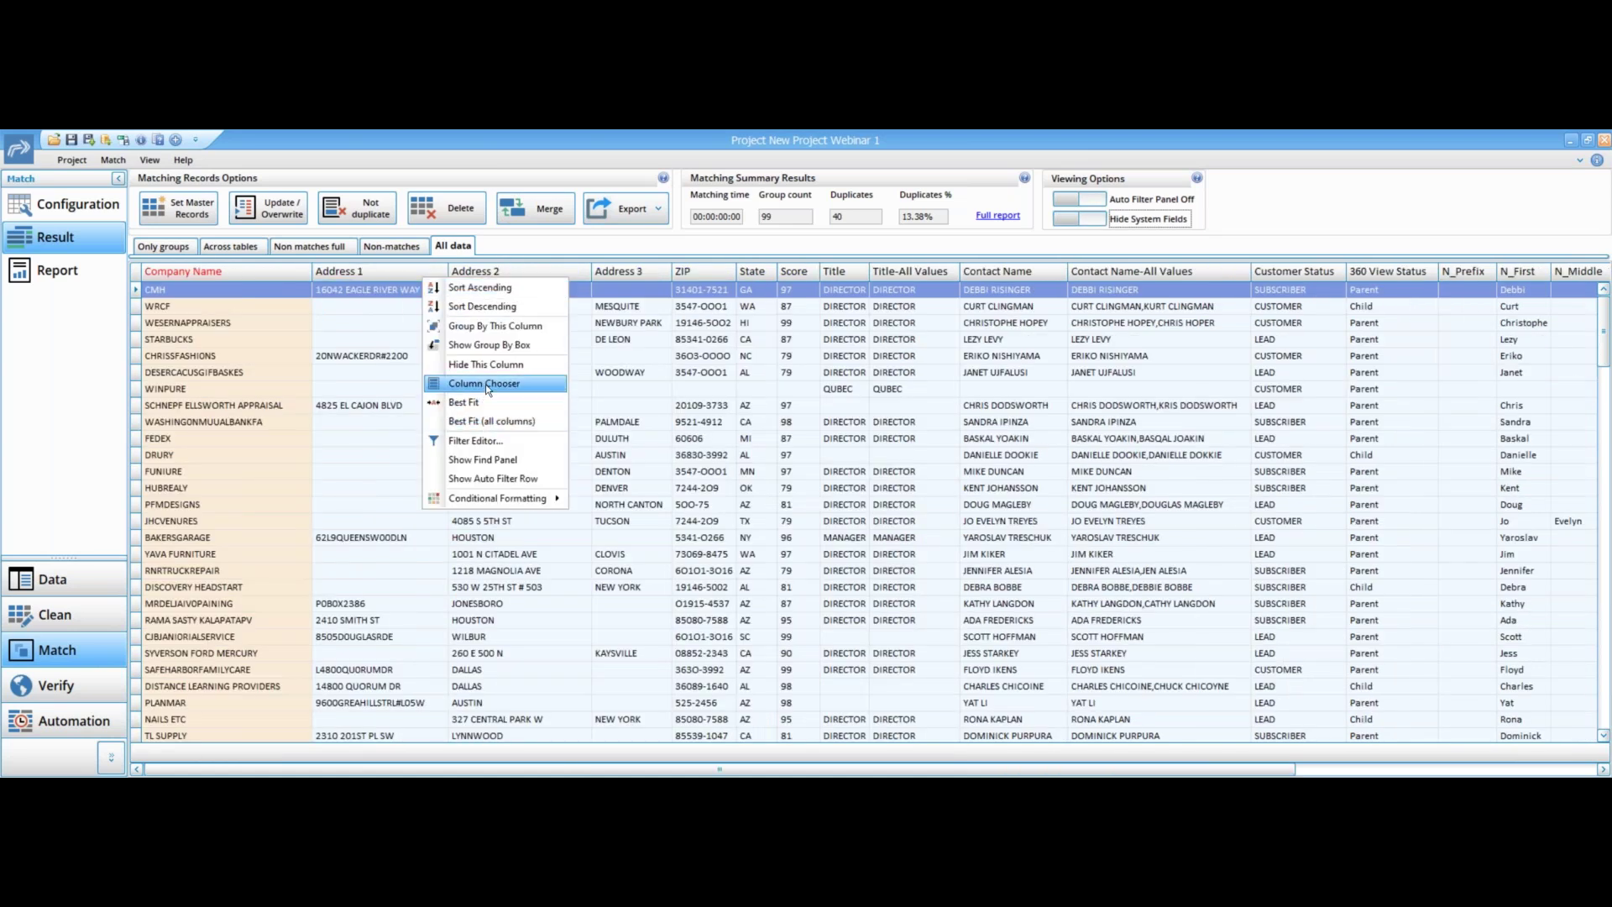
click(485, 384)
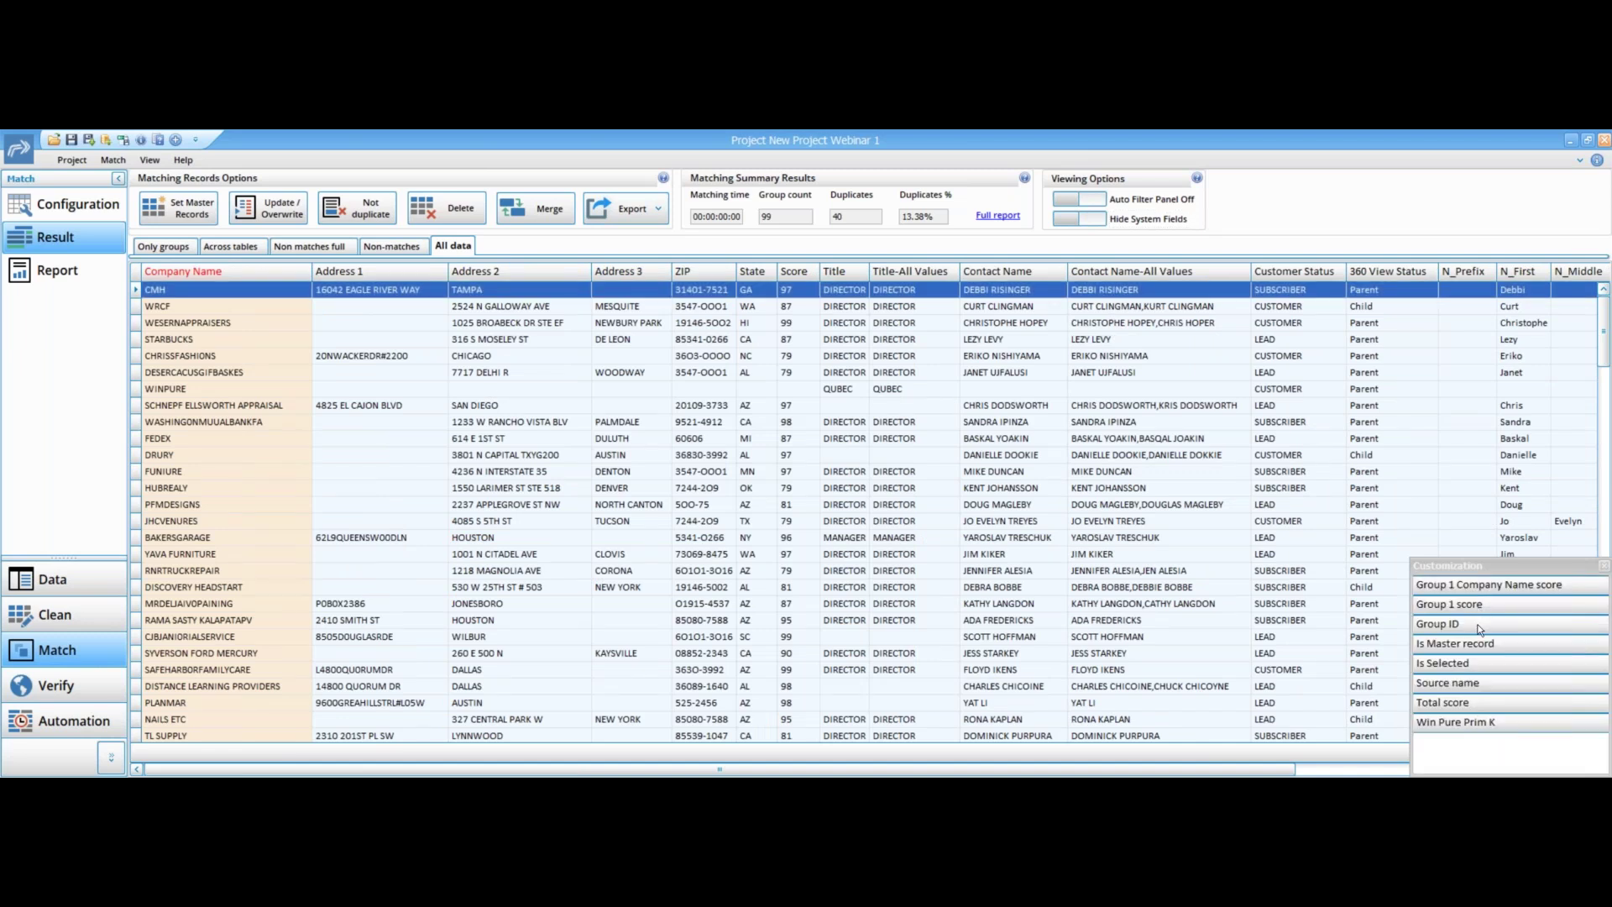
click(1428, 624)
drag(1427, 623, 165, 274)
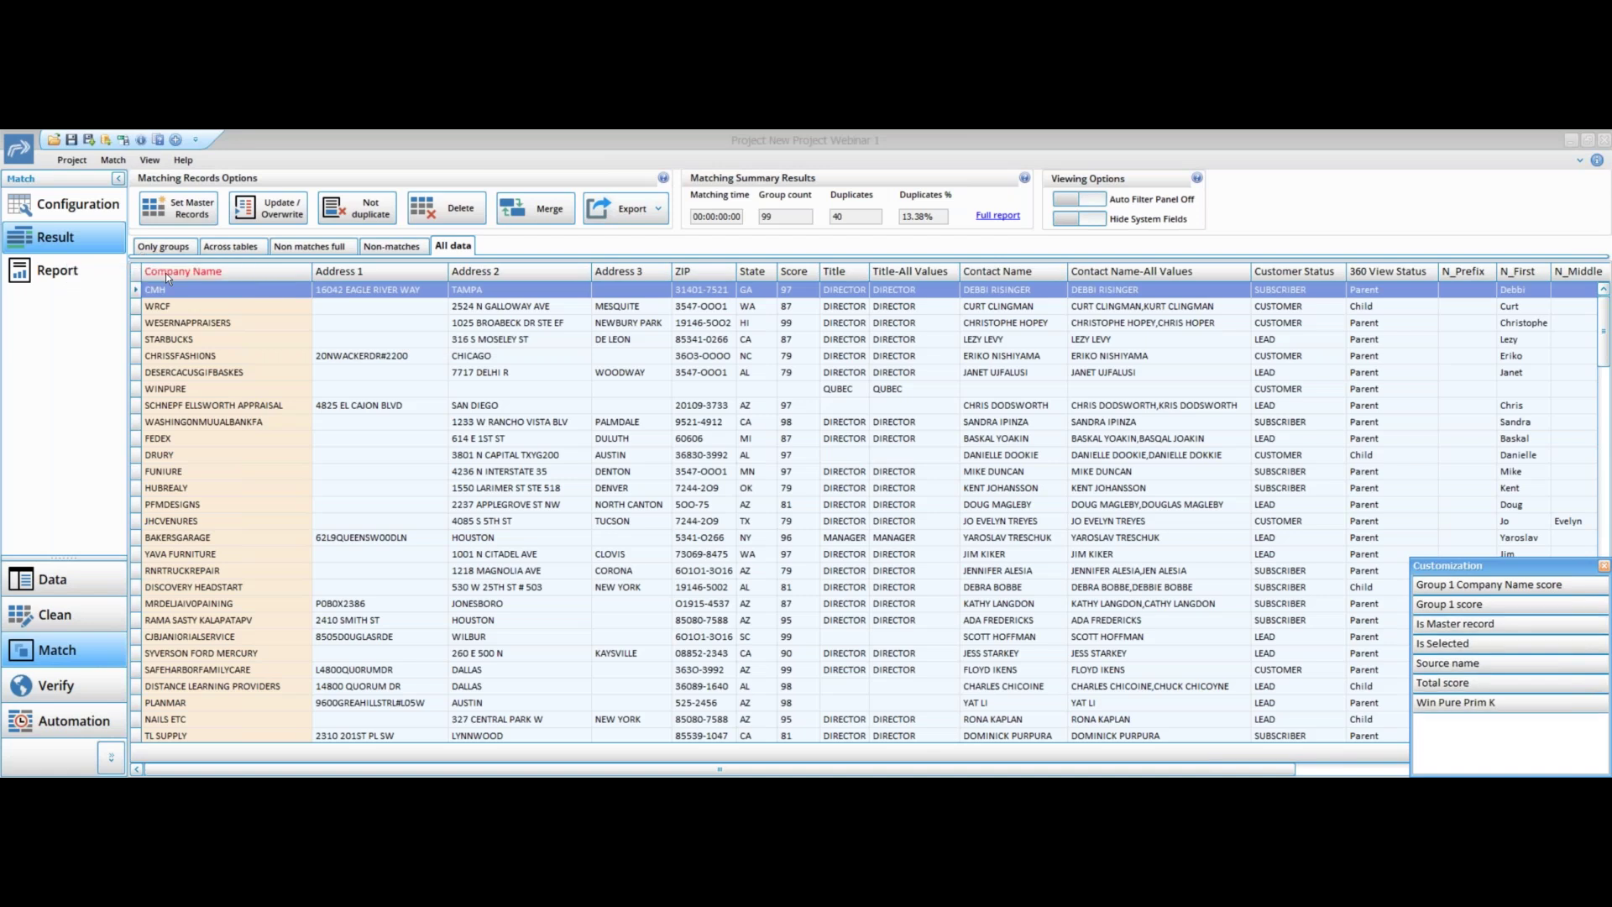
Close the column chooser and review the column options for the merged data, including conditional formatting
click(1604, 571)
right_click(1122, 274)
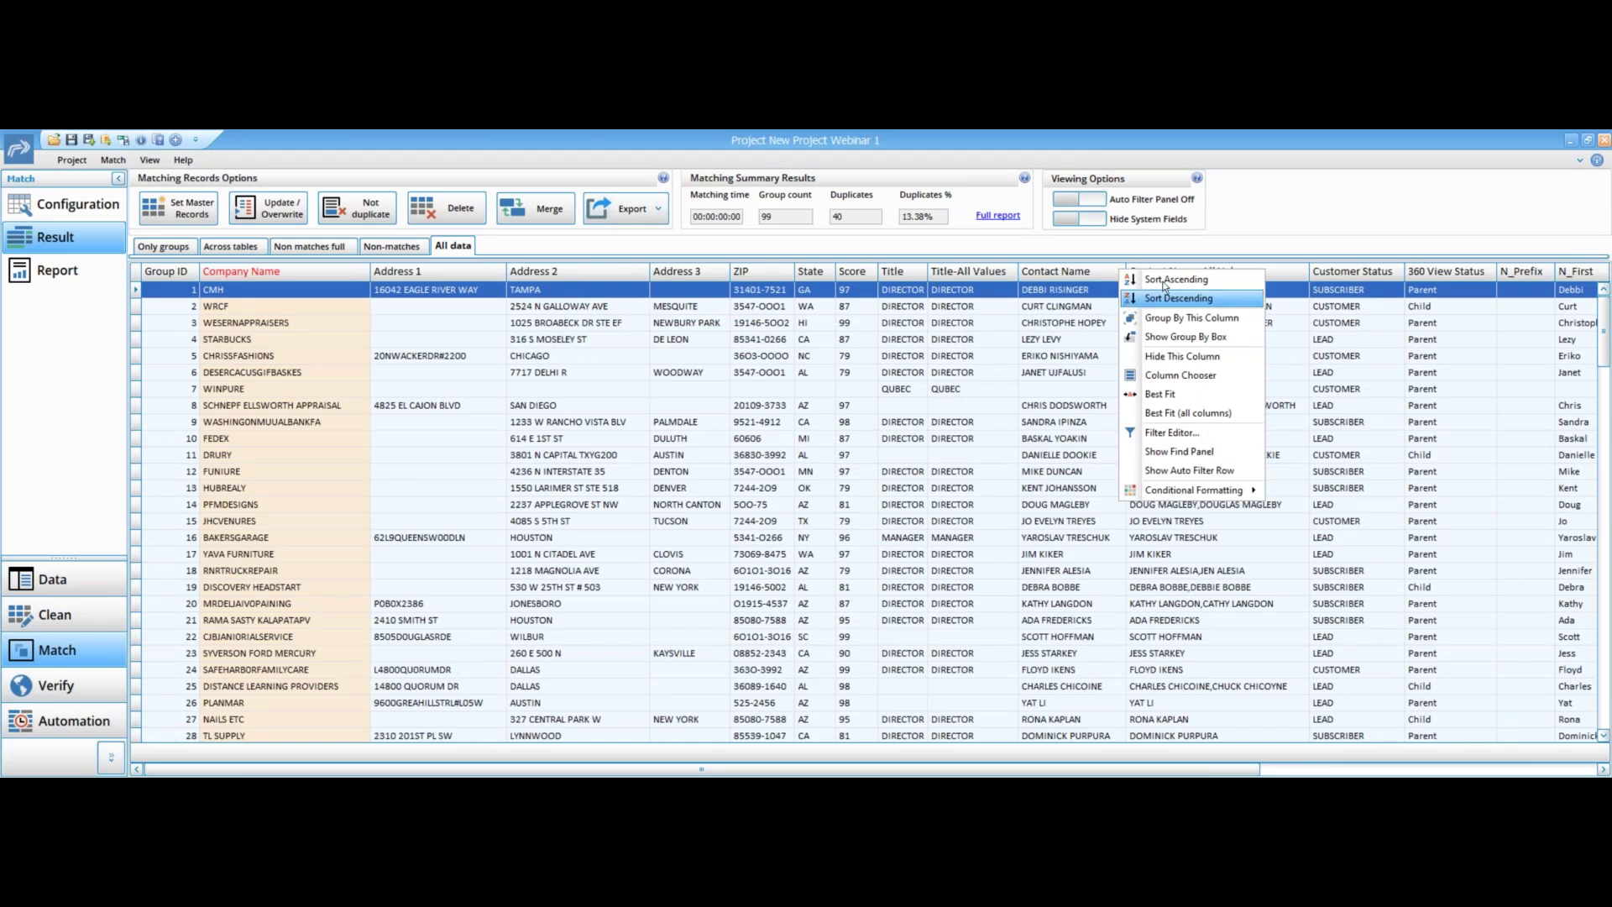
mouse_move(1207, 490)
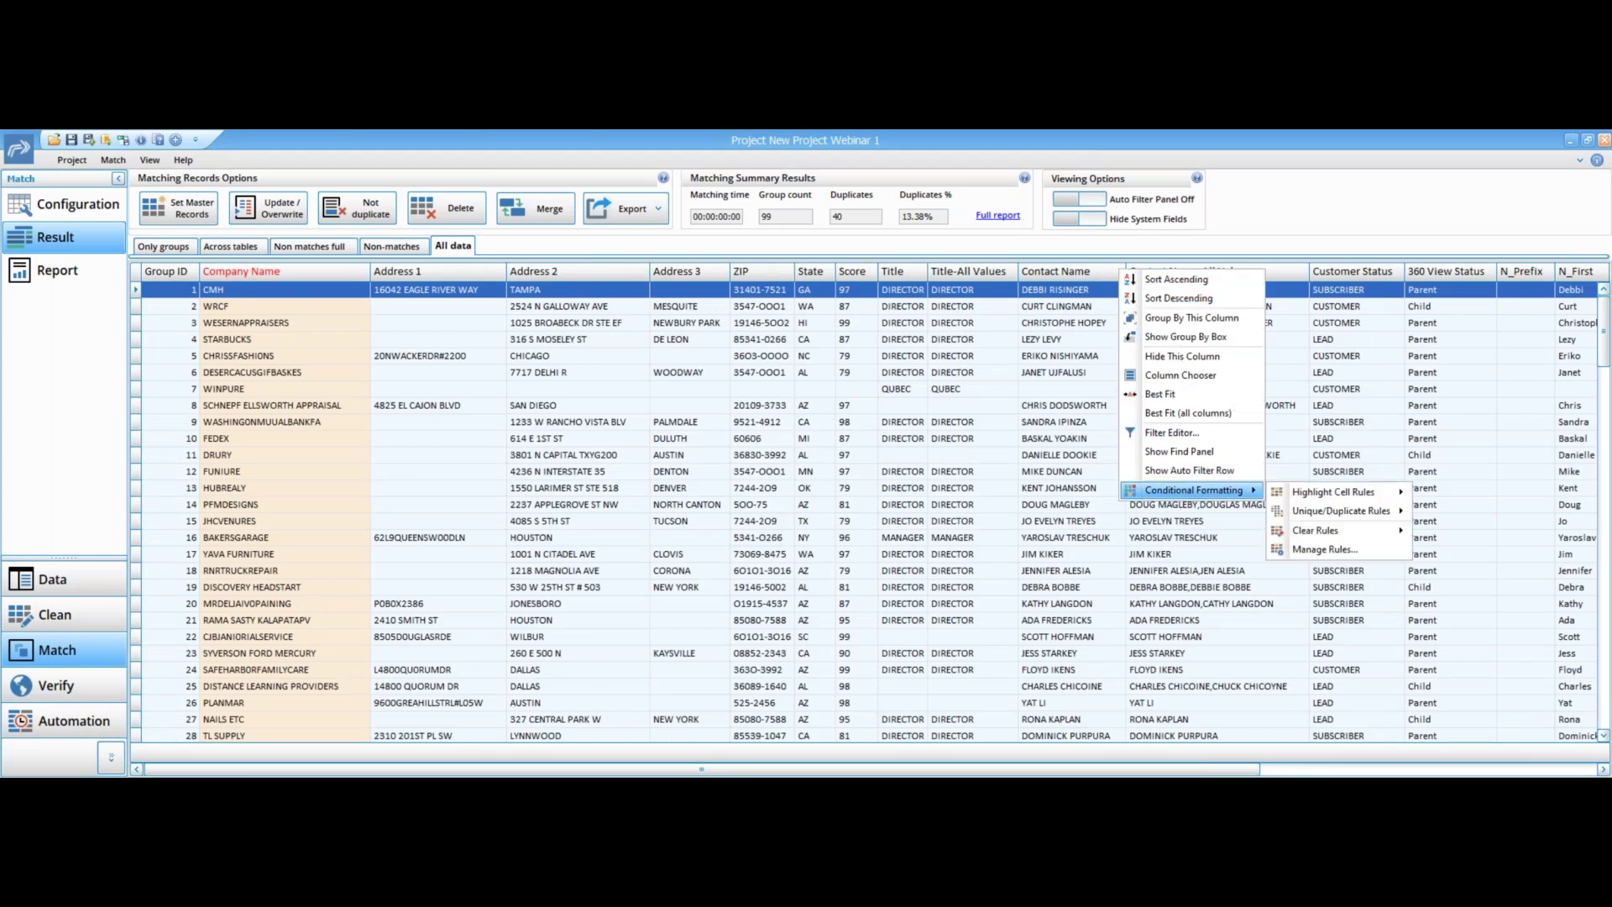
click(1292, 225)
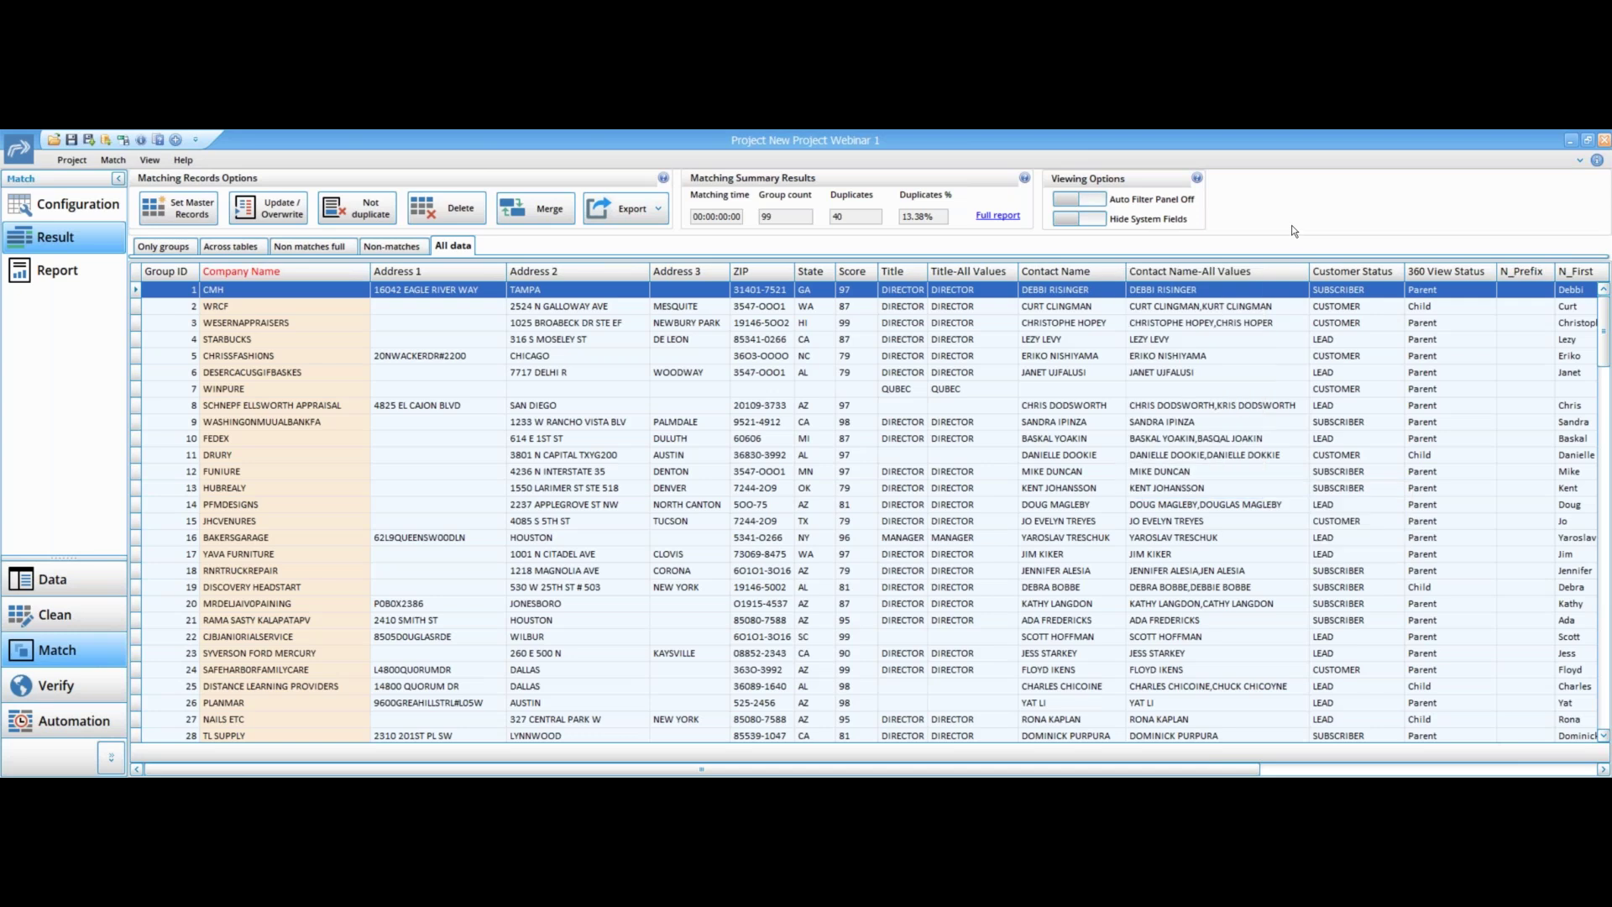
Review the available export options for the merged data without exporting it
click(651, 211)
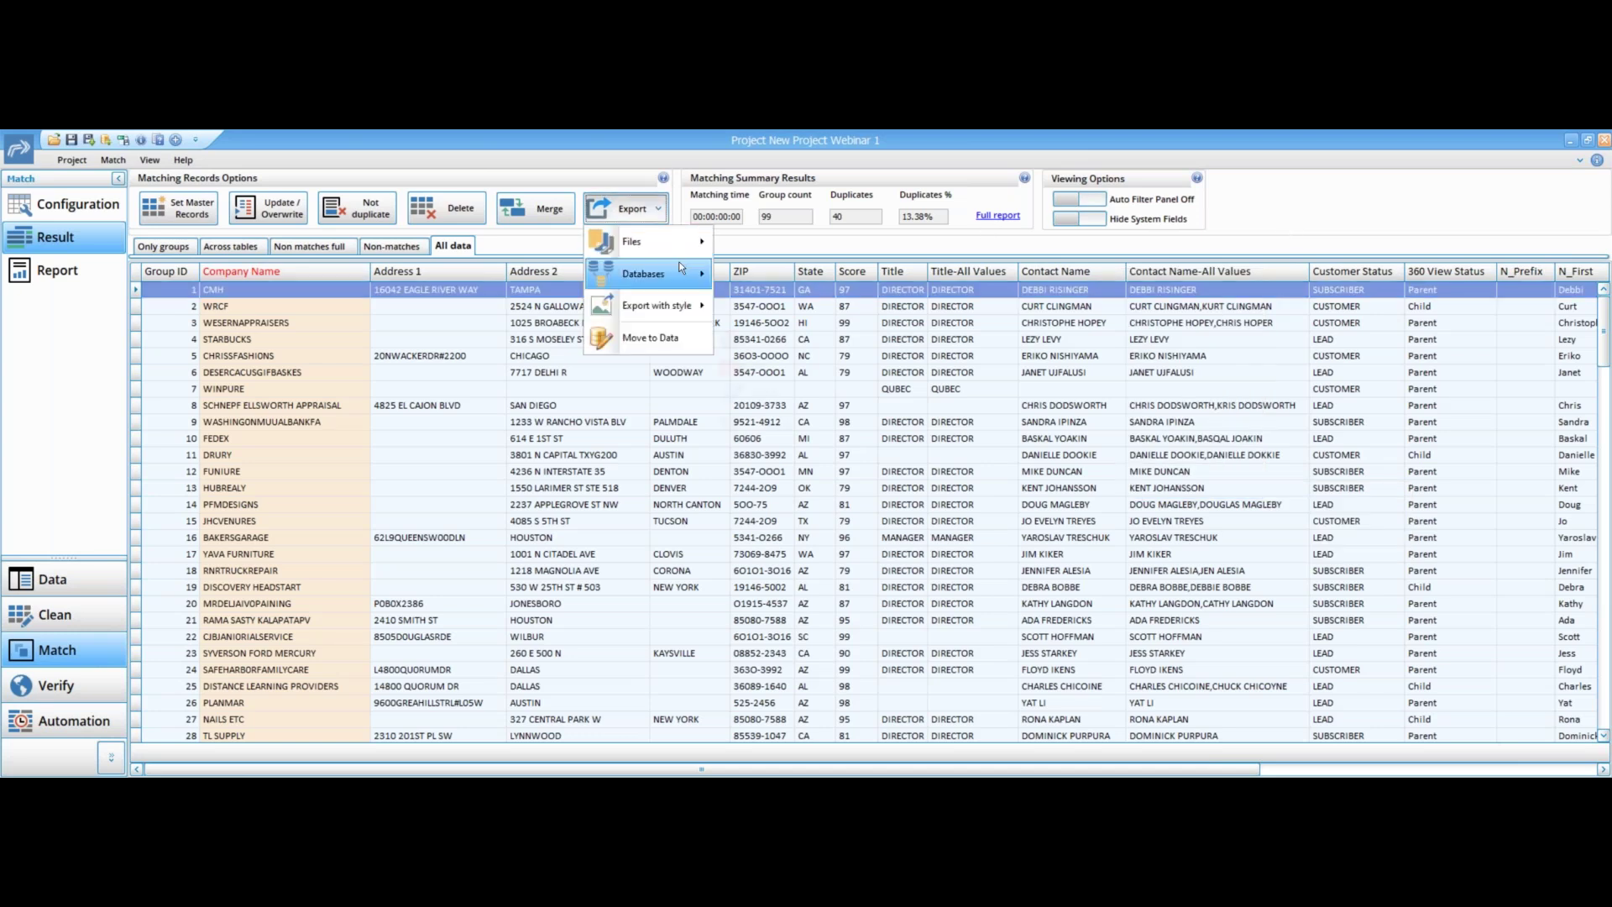
mouse_move(676, 246)
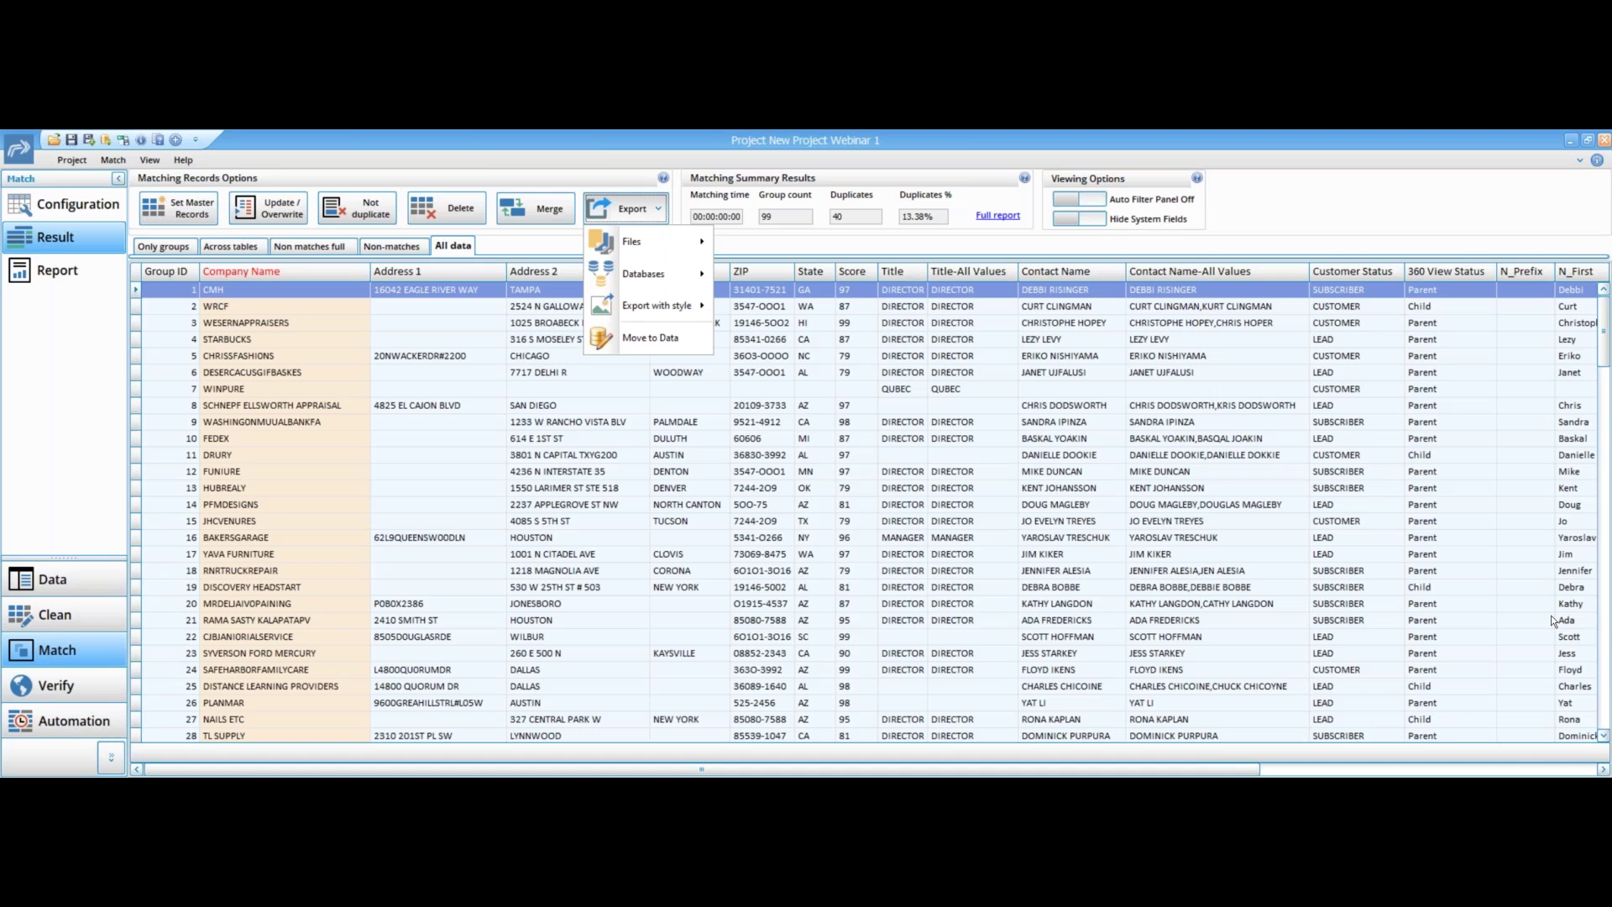
key(Escape)
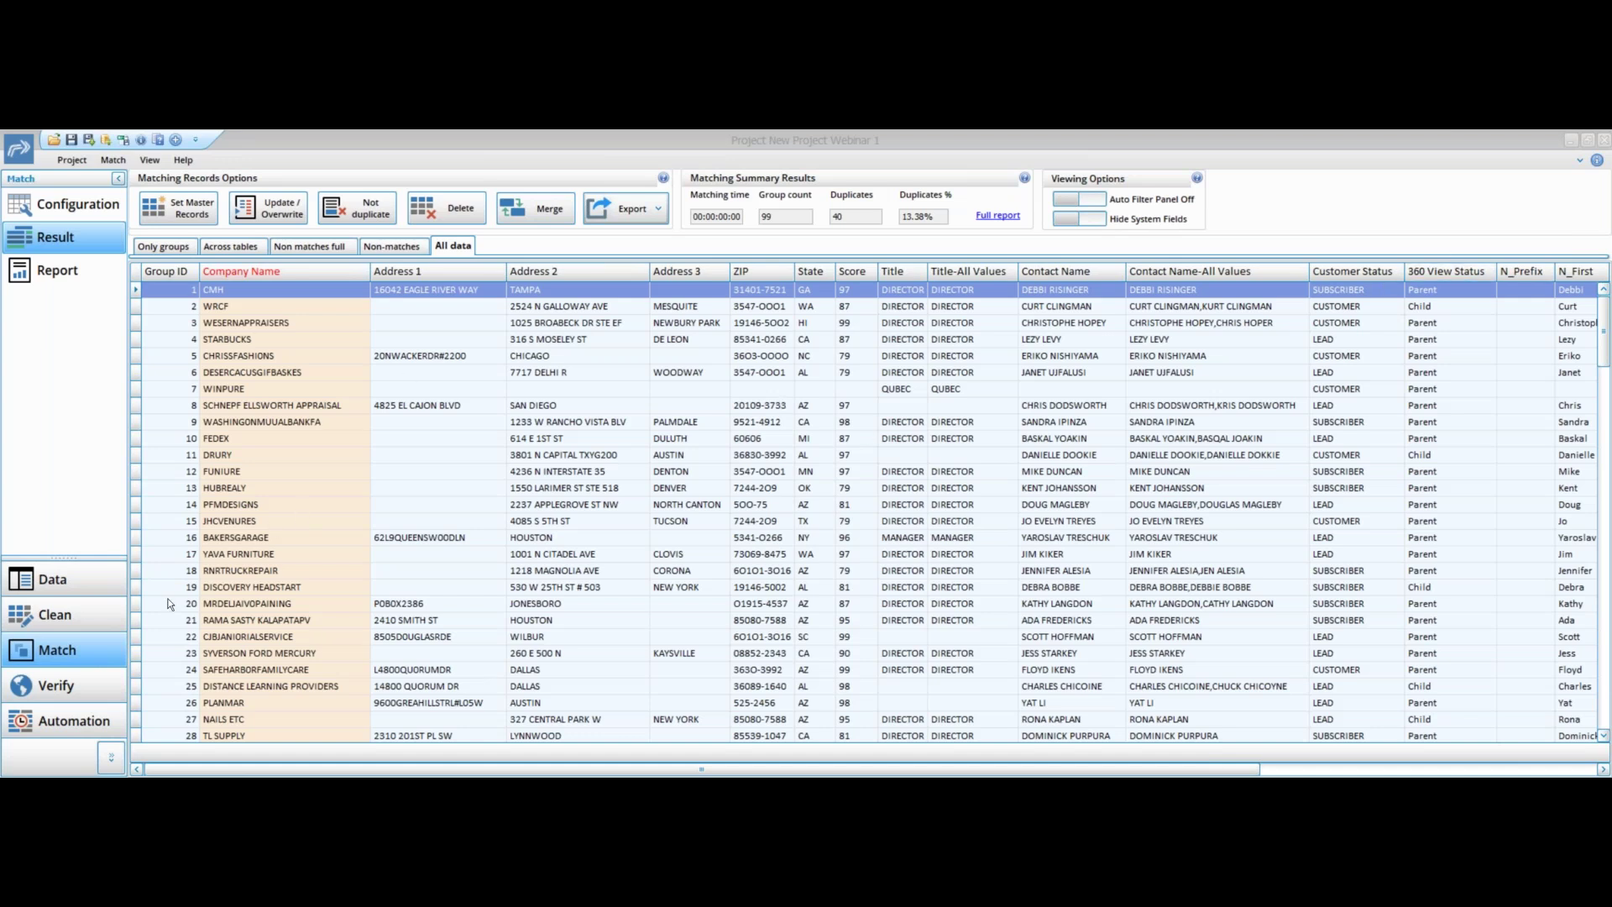
Review the project's source tables, match configuration and merged results, and return to the project data
click(77, 584)
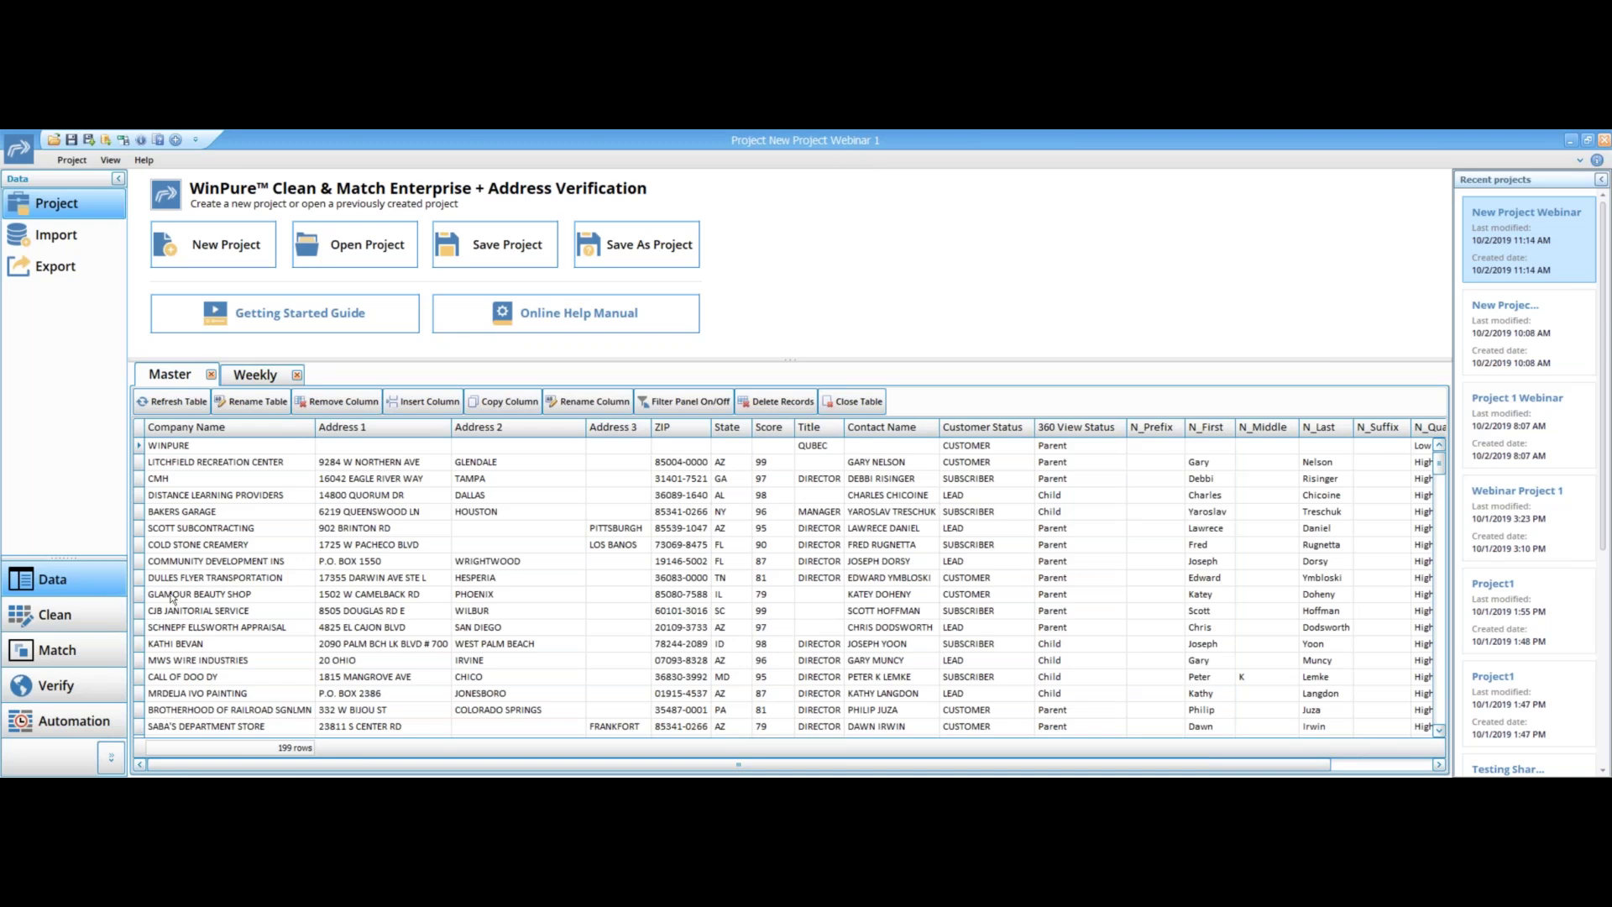
click(59, 650)
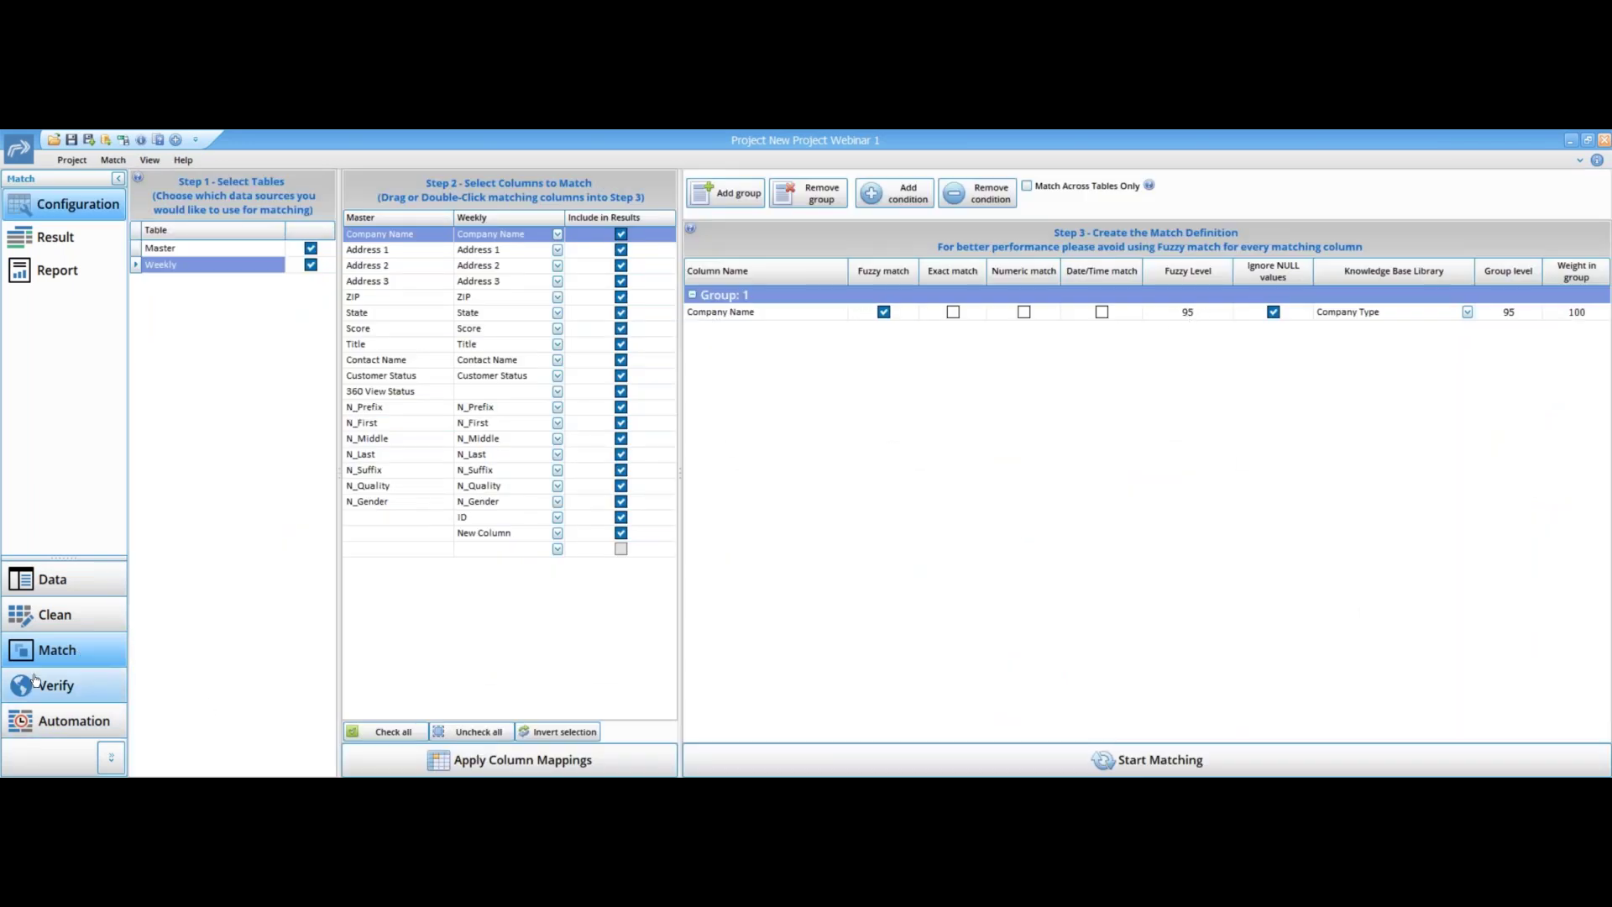
click(73, 240)
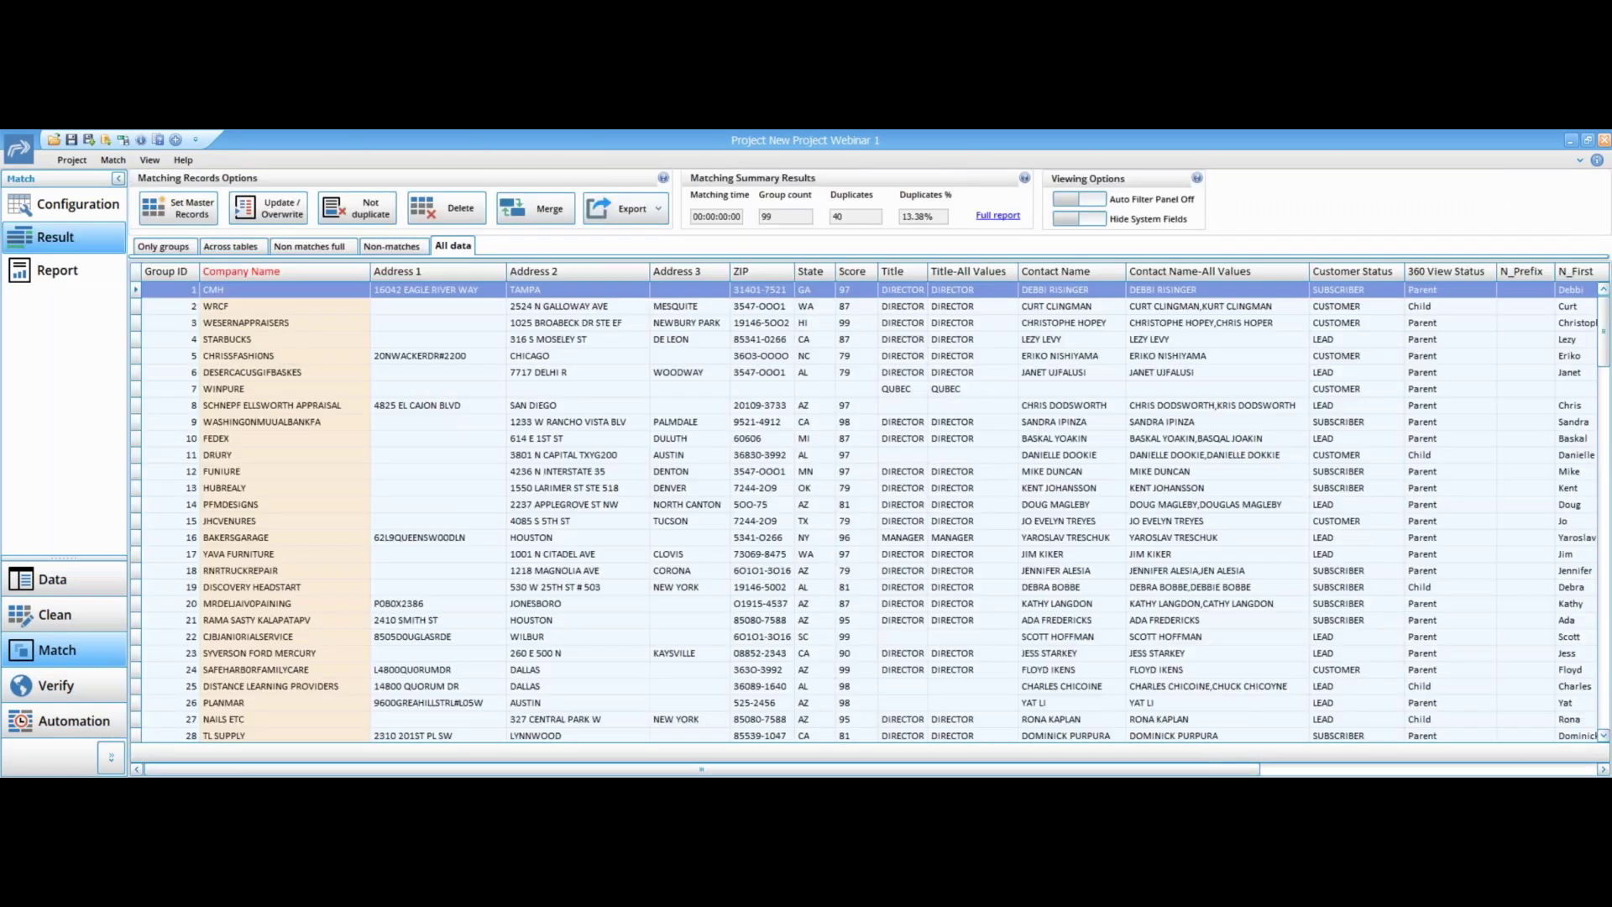
click(109, 580)
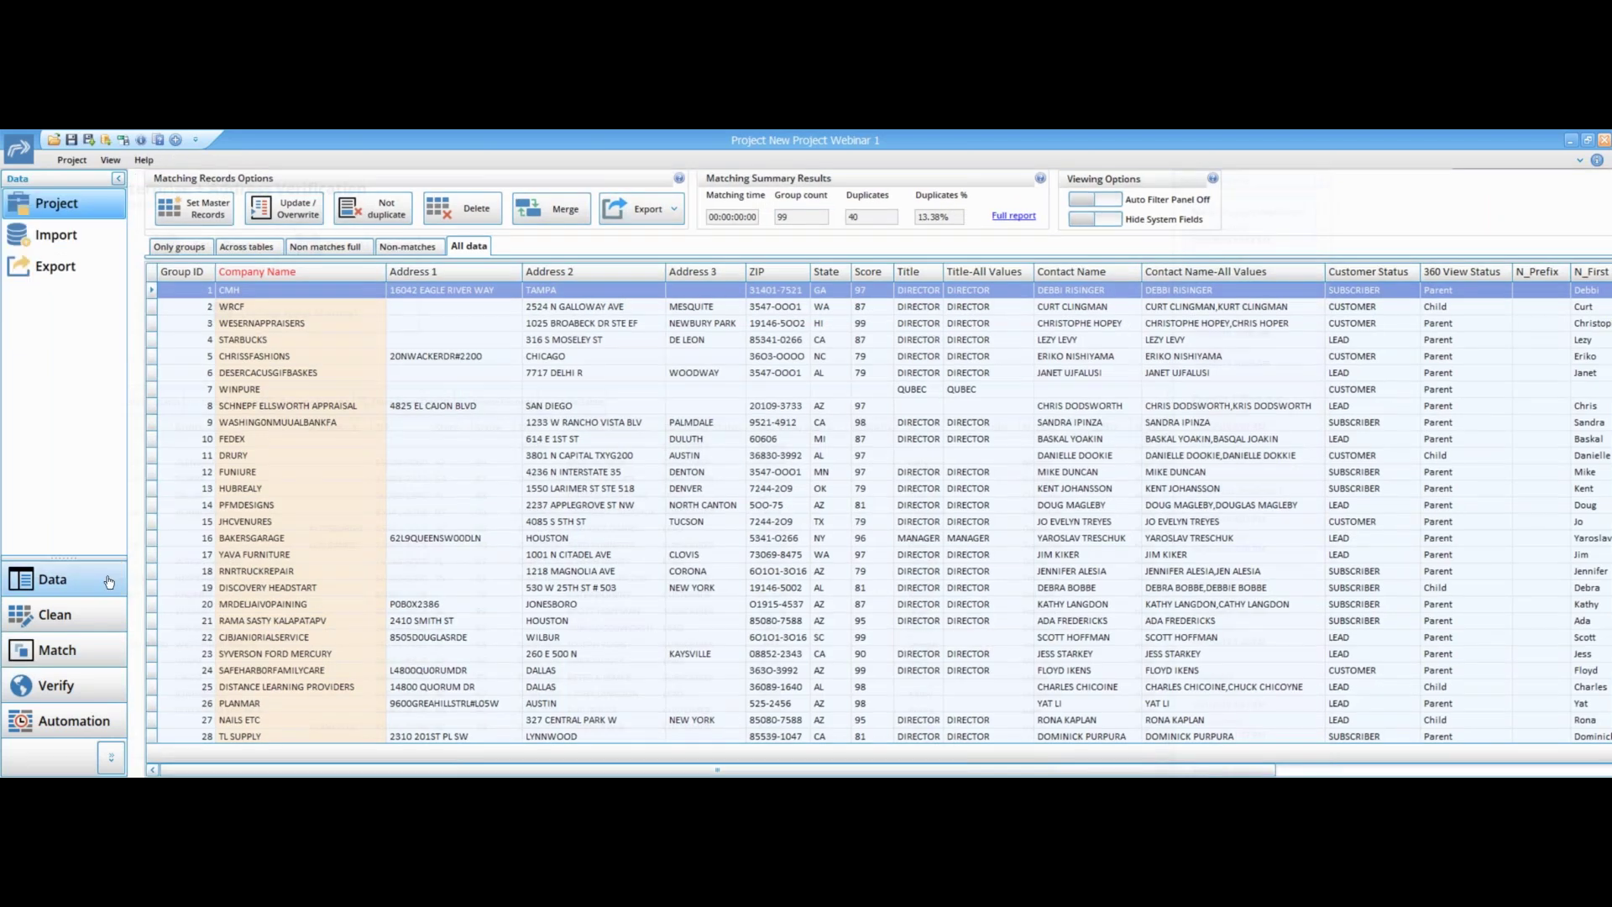